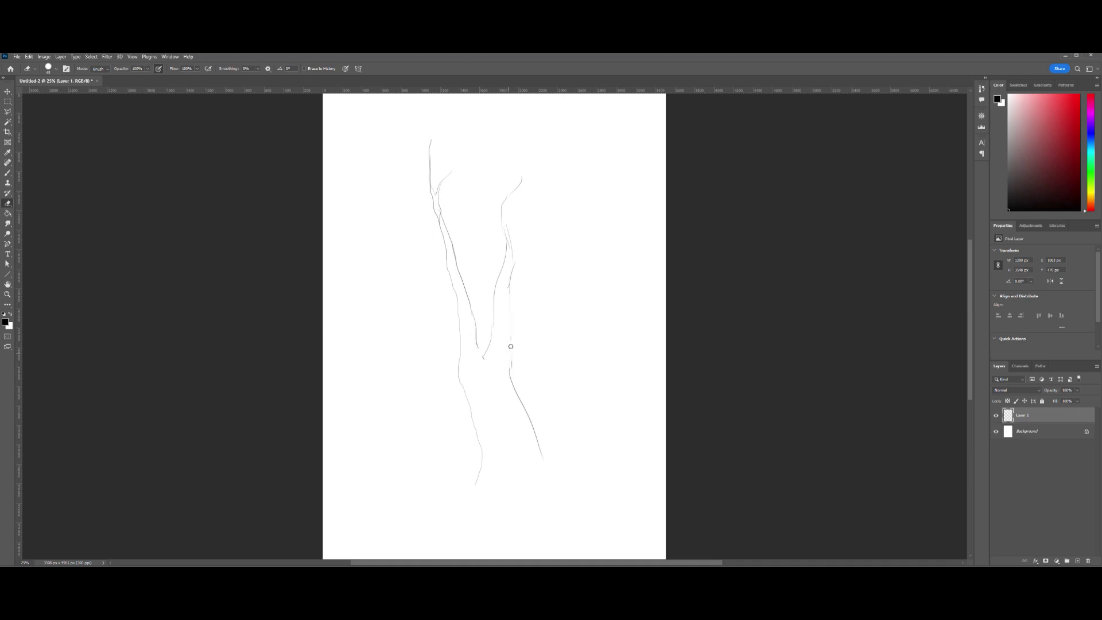
# Clean up the lower trunk lines and redraw both side contours down to the base.
pyautogui.press('e')
pyautogui.press('b')
pyautogui.moveTo(511, 362); pyautogui.dragTo(539, 479)
pyautogui.moveTo(468, 411); pyautogui.dragTo(467, 481)
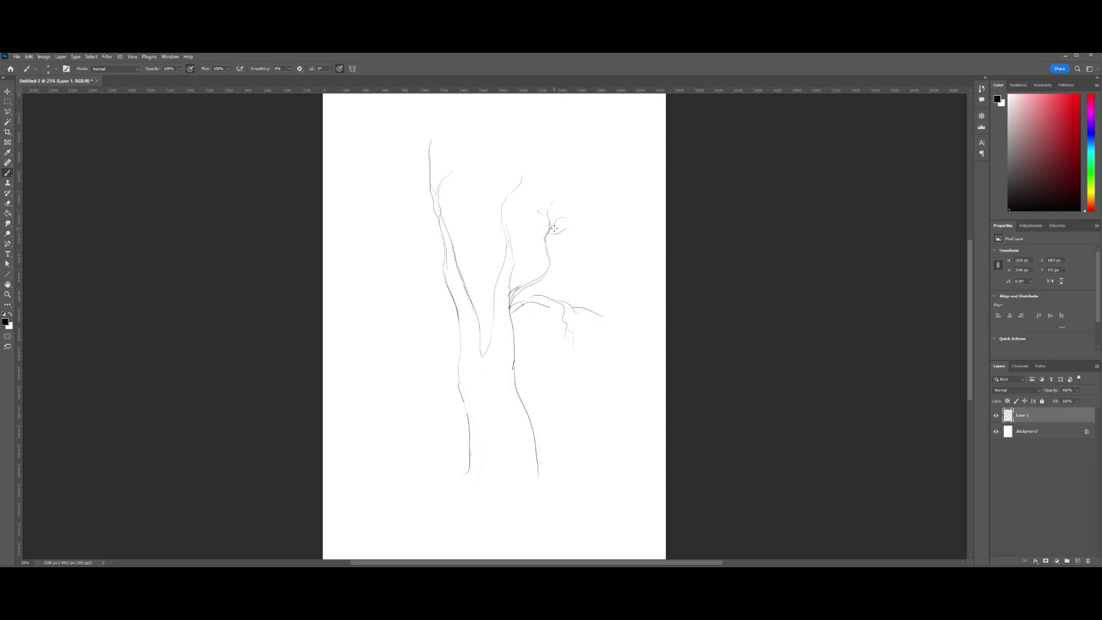
# Sketch the twiggy lower-left branches, and outline the trunk's fork and hollow.
pyautogui.moveTo(462, 384); pyautogui.dragTo(407, 349)
pyautogui.moveTo(461, 382); pyautogui.dragTo(358, 376)
pyautogui.moveTo(469, 301); pyautogui.dragTo(498, 297)
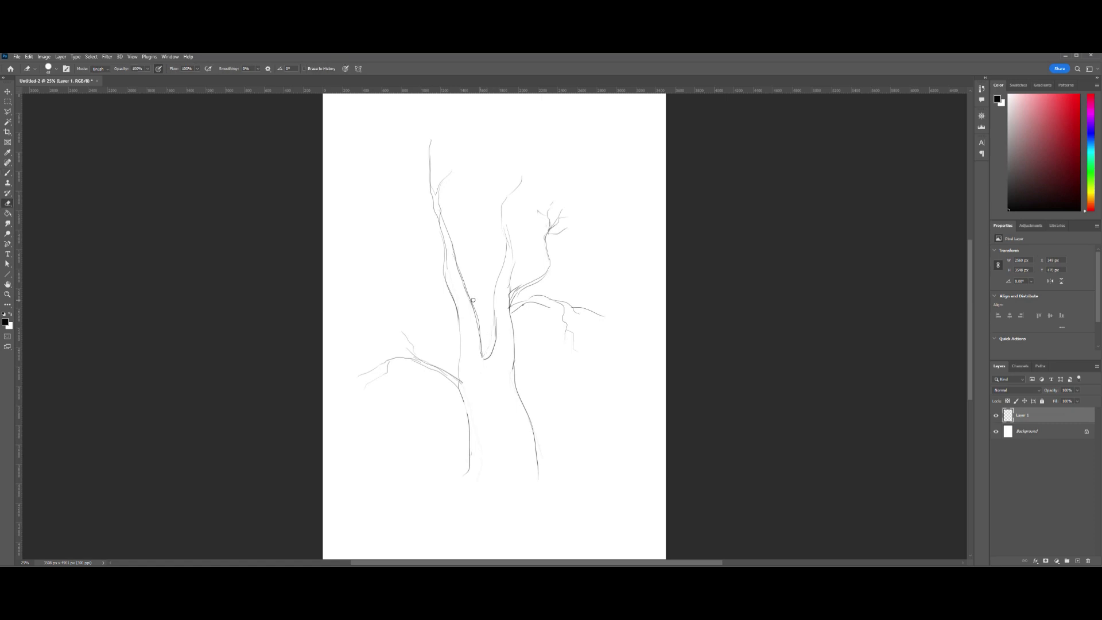
pyautogui.moveTo(498, 390)
pyautogui.mouseDown()
pyautogui.moveTo(505, 453)
pyautogui.moveTo(492, 395)
pyautogui.mouseUp()
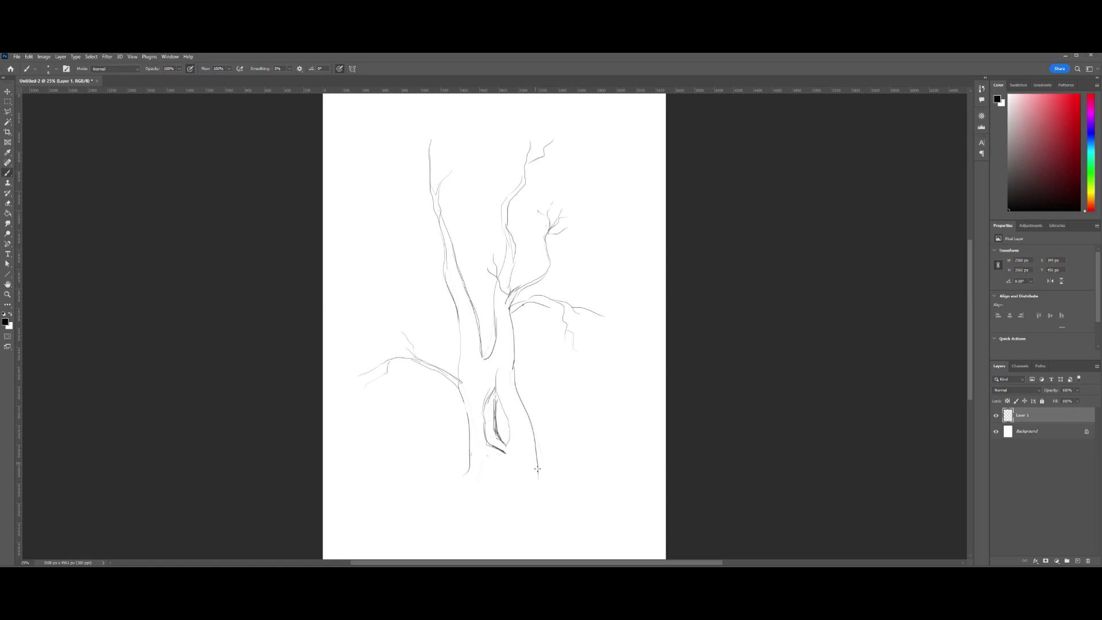
# Sketch the ground line beside the trunk, the foreground bank and path edges, and the hill line behind the tree.
pyautogui.moveTo(546, 477); pyautogui.dragTo(665, 479)
pyautogui.hotkey('ctrl', '-')
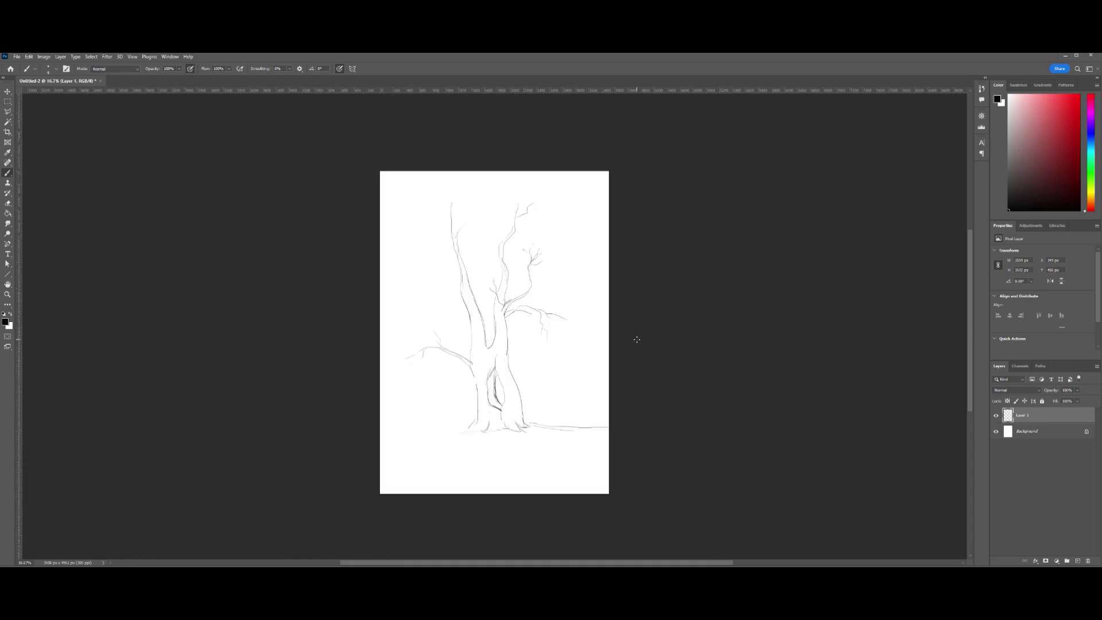
pyautogui.moveTo(429, 444); pyautogui.dragTo(586, 464)
pyautogui.moveTo(386, 471); pyautogui.dragTo(552, 492)
pyautogui.moveTo(386, 417); pyautogui.dragTo(608, 391)
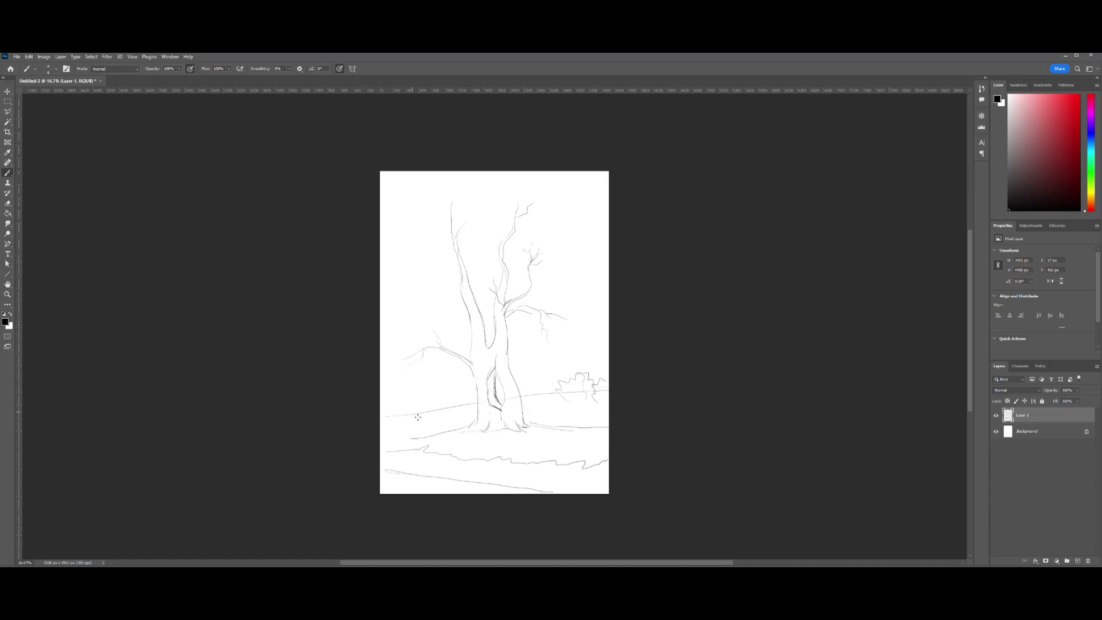
# Sketch rounded foliage clusters around the branches across the tree's crown.
pyautogui.moveTo(423, 338); pyautogui.dragTo(435, 298)
pyautogui.moveTo(442, 300)
pyautogui.mouseDown()
pyautogui.moveTo(483, 288)
pyautogui.moveTo(492, 301)
pyautogui.mouseUp()
pyautogui.moveTo(439, 269); pyautogui.dragTo(481, 257)
pyautogui.moveTo(436, 273); pyautogui.dragTo(433, 255)
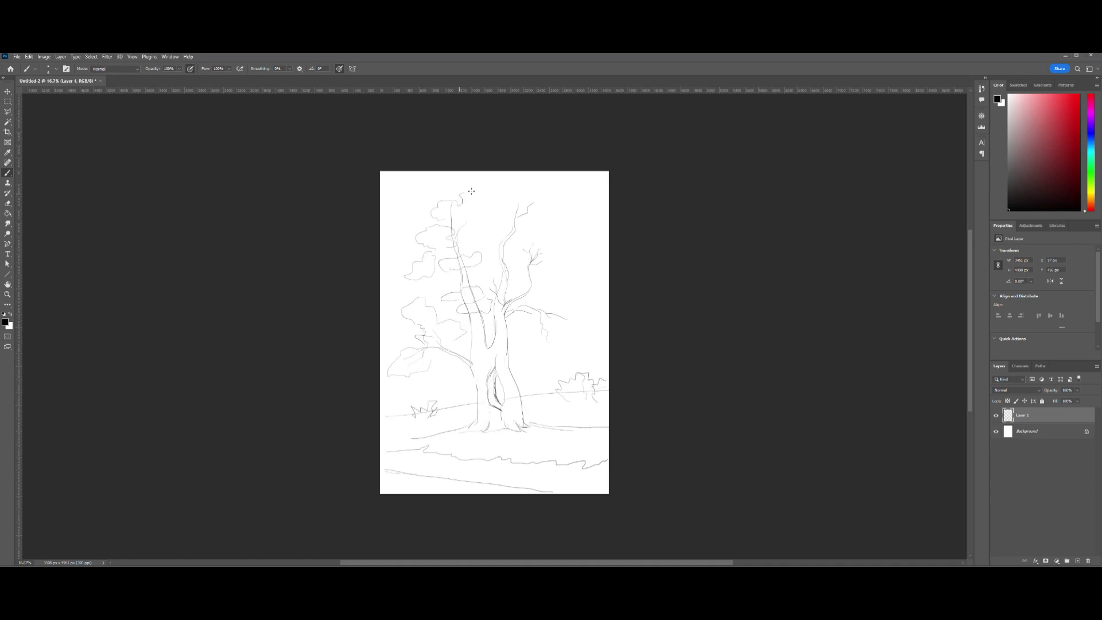
pyautogui.moveTo(485, 228); pyautogui.dragTo(506, 220)
pyautogui.moveTo(508, 202); pyautogui.dragTo(546, 201)
pyautogui.moveTo(520, 236)
pyautogui.mouseDown()
pyautogui.moveTo(502, 252)
pyautogui.moveTo(570, 253)
pyautogui.moveTo(608, 217)
pyautogui.mouseUp()
# Scale the sketch down slightly with Free Transform and draw additional foreground path lines from the left canvas edge.
pyautogui.hotkey('ctrl', 't')
pyautogui.press('Return')
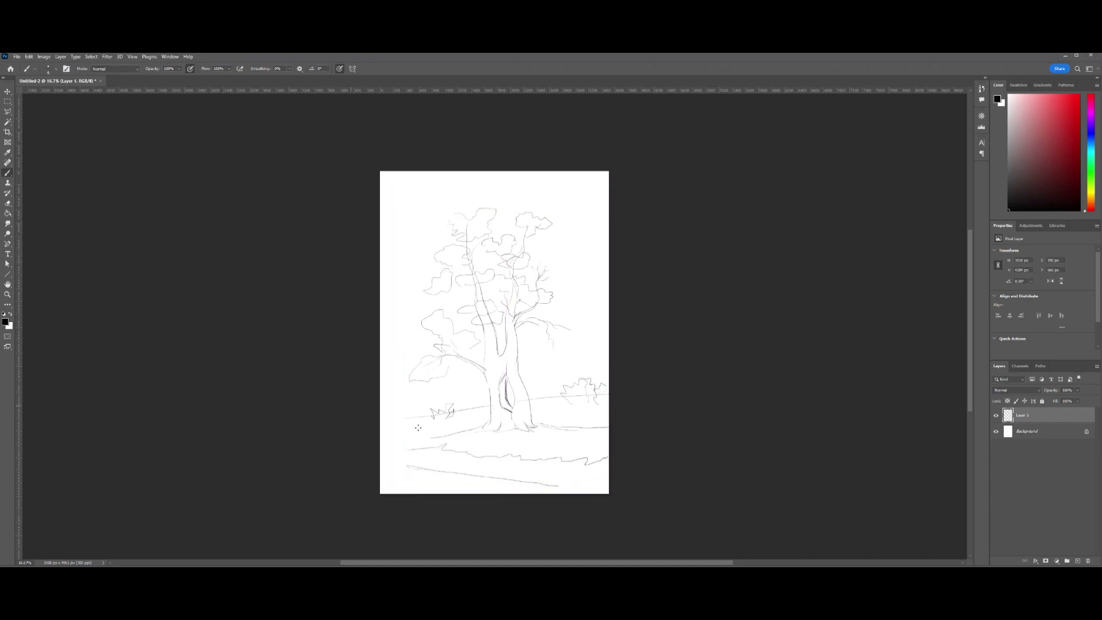
pyautogui.moveTo(382, 458); pyautogui.dragTo(567, 485)
pyautogui.moveTo(382, 482); pyautogui.dragTo(451, 492)
# Adjust the sketch again with Free Transform, and add hatching and contour lines to the foreground bank and ground.
pyautogui.hotkey('ctrl', 't')
pyautogui.moveTo(569, 410)
pyautogui.mouseDown()
pyautogui.moveTo(574, 399)
pyautogui.moveTo(605, 467)
pyautogui.moveTo(563, 454)
pyautogui.mouseUp()
pyautogui.press('Return')
pyautogui.press('b')
pyautogui.moveTo(574, 473); pyautogui.dragTo(591, 452)
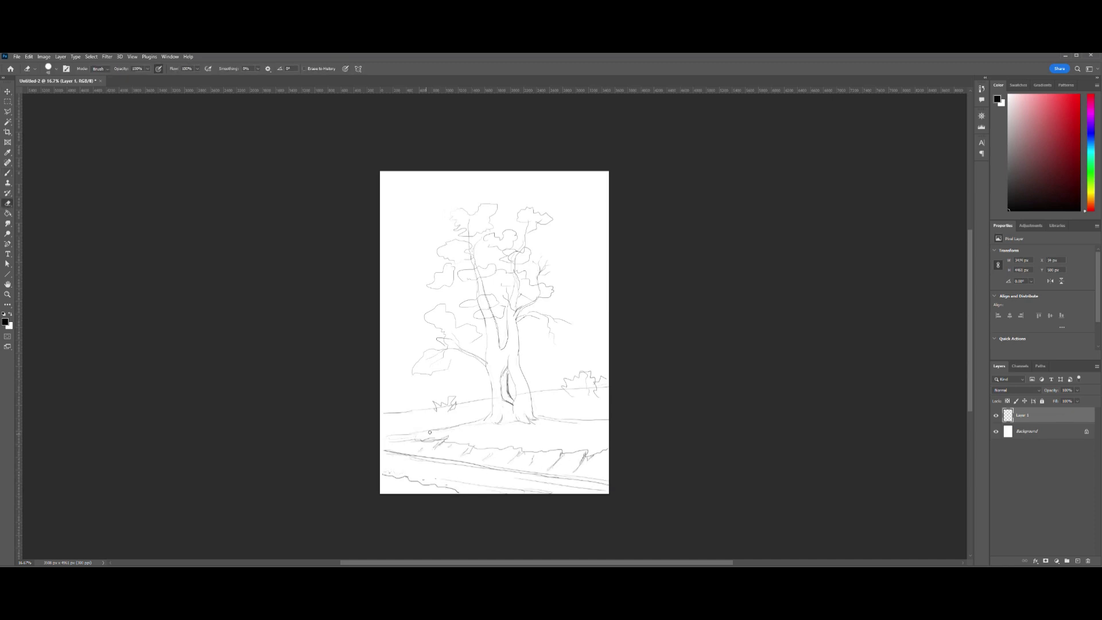
pyautogui.moveTo(396, 435); pyautogui.dragTo(474, 424)
# Erase the branch lines that overlap the foliage clusters, and clear the small bush left of the trunk.
pyautogui.press('e')
pyautogui.moveTo(530, 403); pyautogui.dragTo(535, 418)
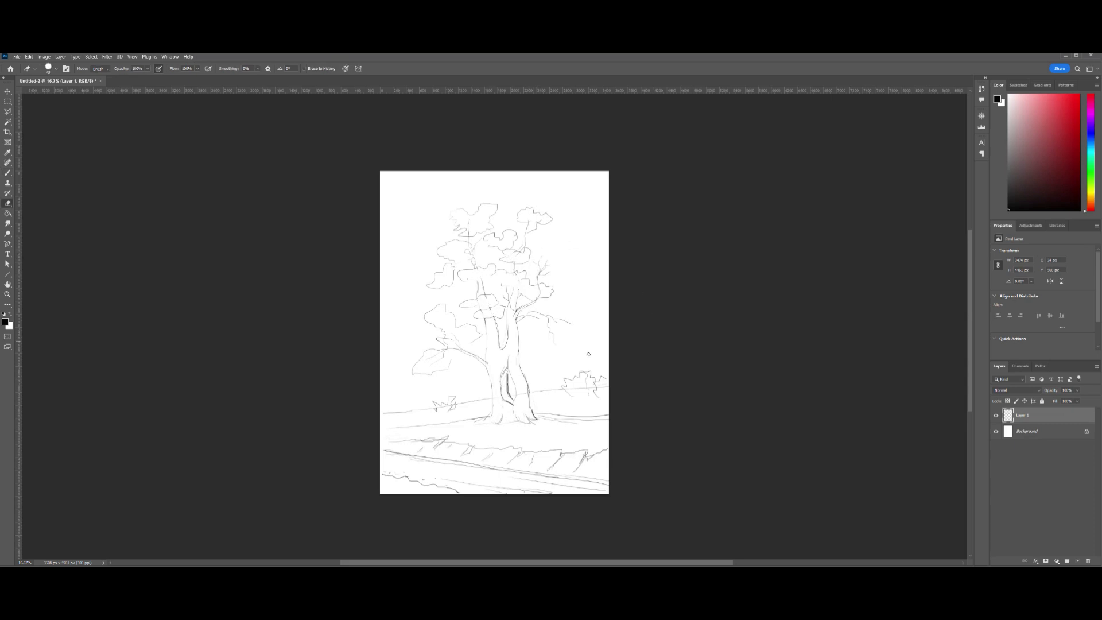
pyautogui.moveTo(454, 404); pyautogui.dragTo(434, 409)
# Sketch background treetops on both sides of the tree and cloud outlines in the sky.
pyautogui.press('b')
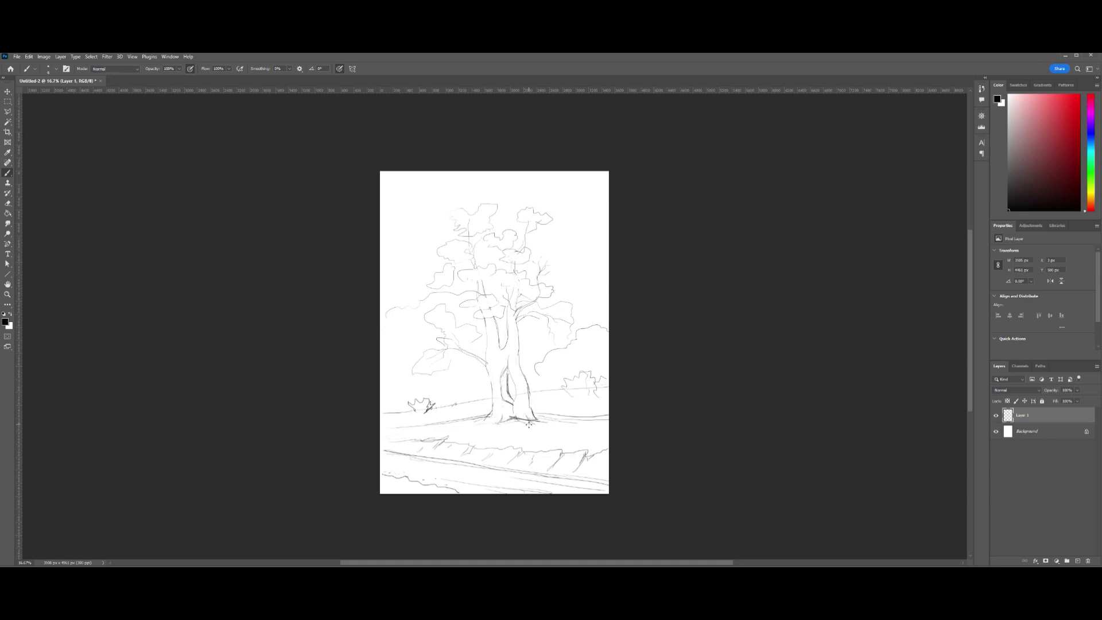
pyautogui.hotkey('ctrl', '+')
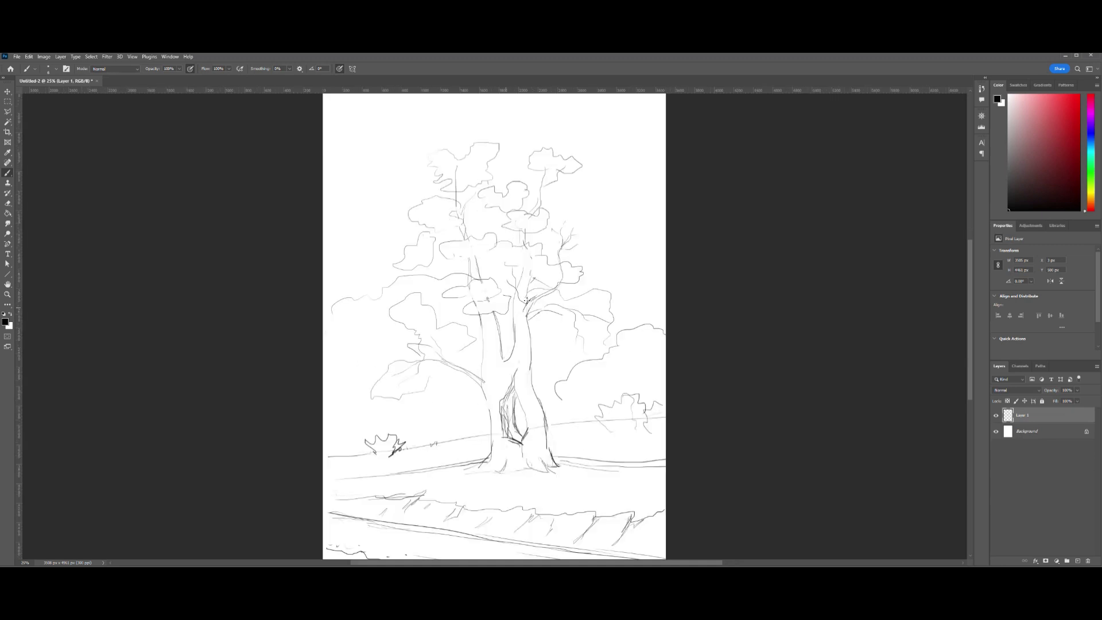
pyautogui.moveTo(568, 251); pyautogui.dragTo(603, 332)
pyautogui.moveTo(665, 302); pyautogui.dragTo(615, 326)
pyautogui.hotkey('ctrl', '-')
pyautogui.moveTo(552, 172); pyautogui.dragTo(567, 185)
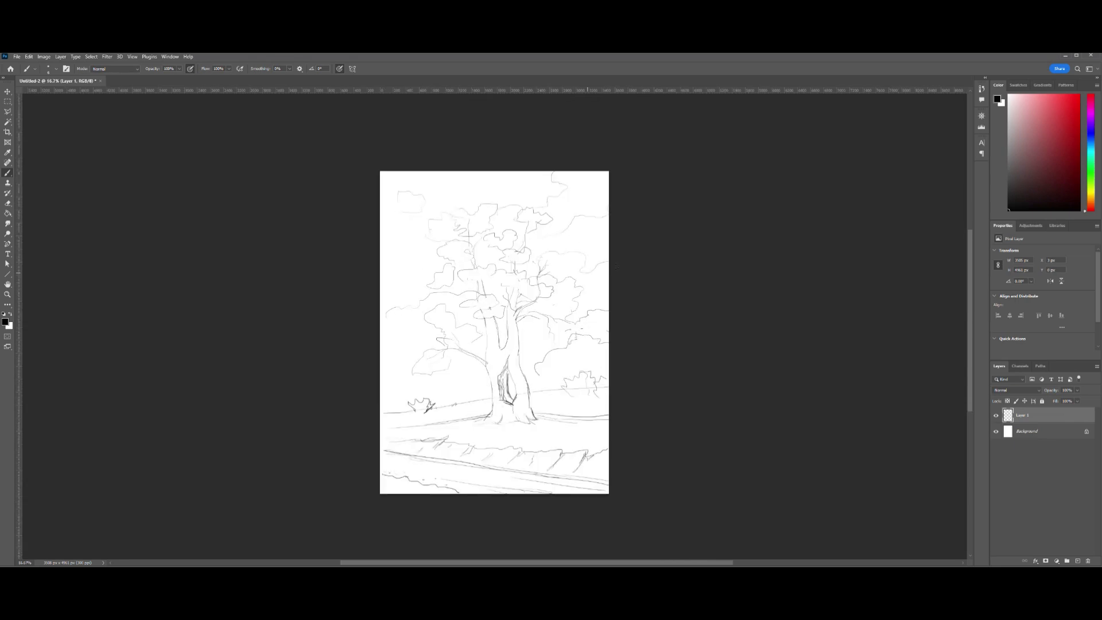
# Try to trace the upper-left foliage cluster and its trunk with darker, cleaner lines on a new layer.
pyautogui.hotkey('ctrl', '+')
pyautogui.hotkey('ctrl', 'e')
pyautogui.hotkey('ctrl', '+')
pyautogui.hotkey('ctrl', '+')
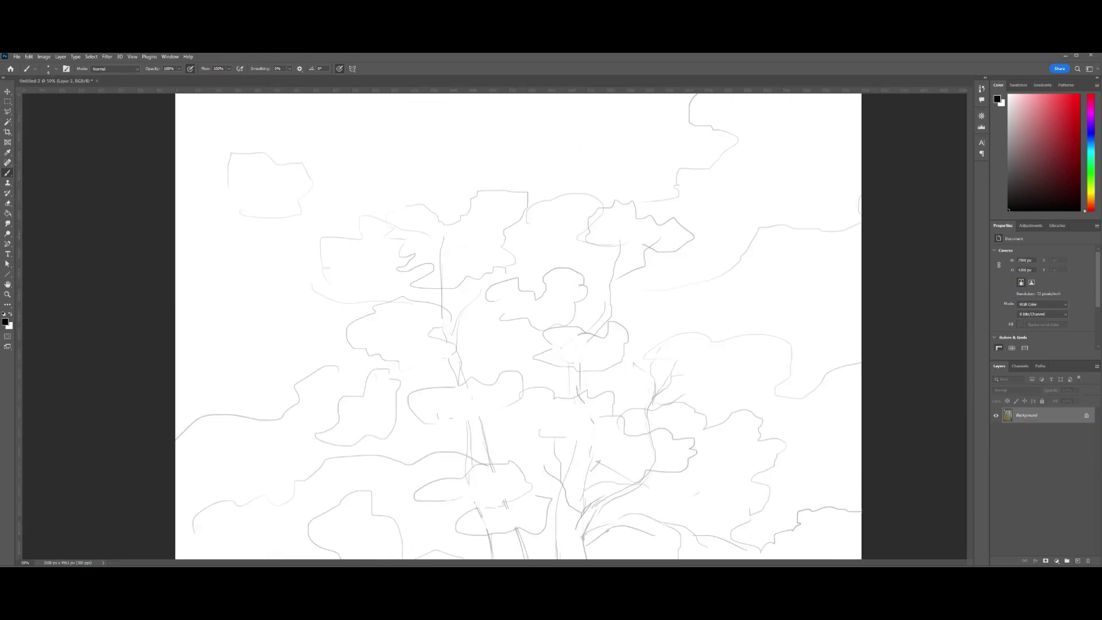
pyautogui.moveTo(385, 184)
pyautogui.mouseDown()
pyautogui.moveTo(427, 172)
pyautogui.moveTo(497, 239)
pyautogui.mouseUp()
pyautogui.moveTo(450, 161); pyautogui.dragTo(514, 233)
pyautogui.moveTo(441, 227); pyautogui.dragTo(452, 301)
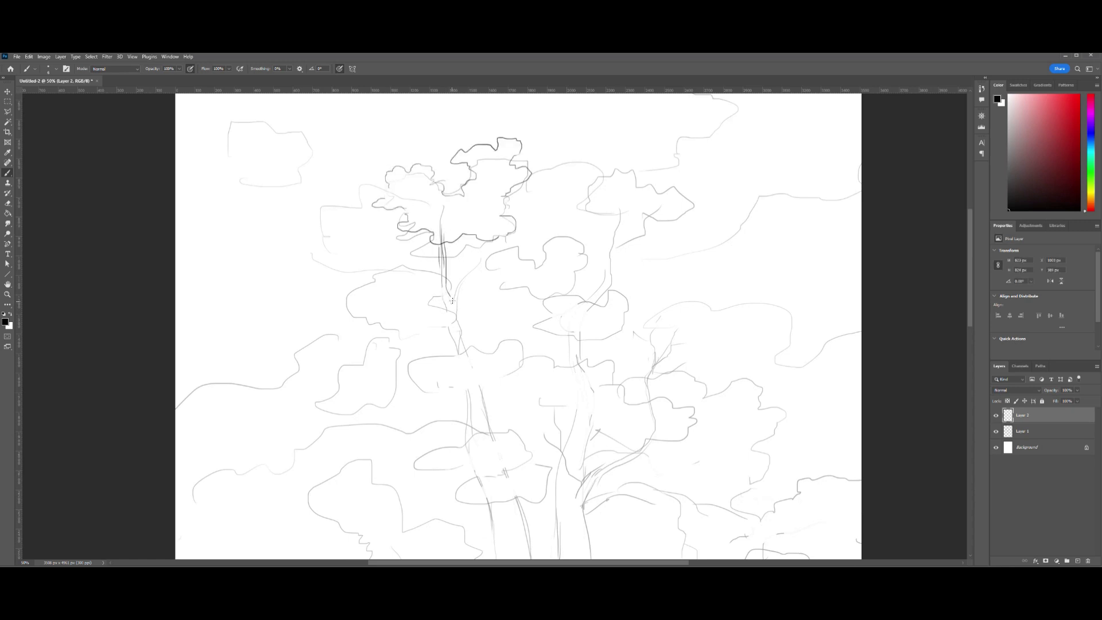
pyautogui.hotkey('ctrl', '-')
pyautogui.hotkey('ctrl', '-')
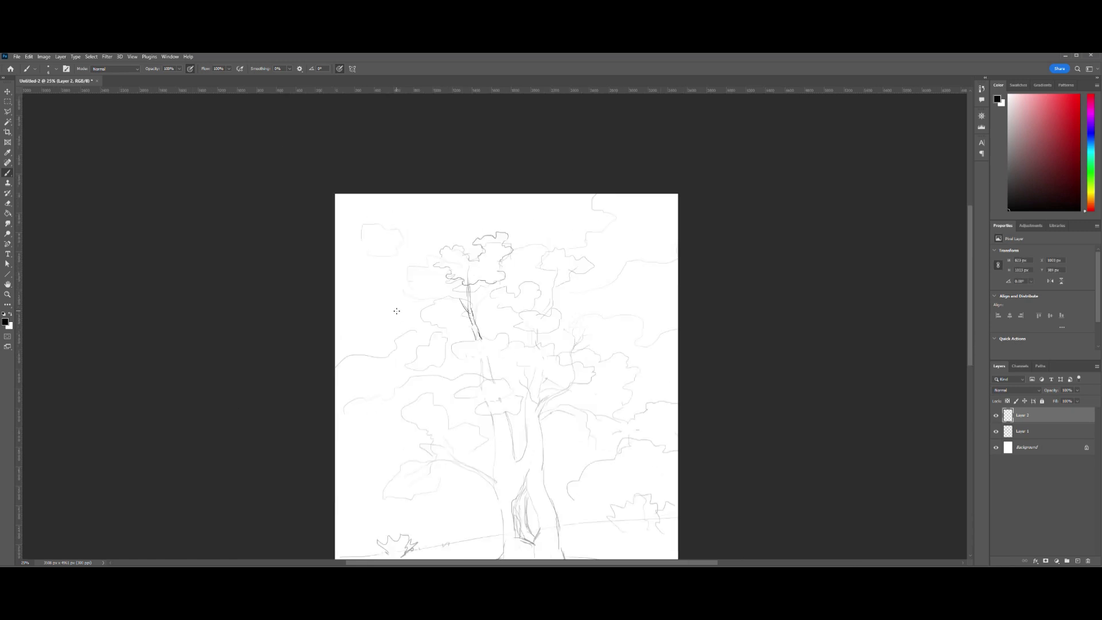
# Place the paint layer beneath the sketch and block in the upper canvas with blue sky.
pyautogui.hotkey('ctrl', '-')
pyautogui.hotkey('ctrl', '[')
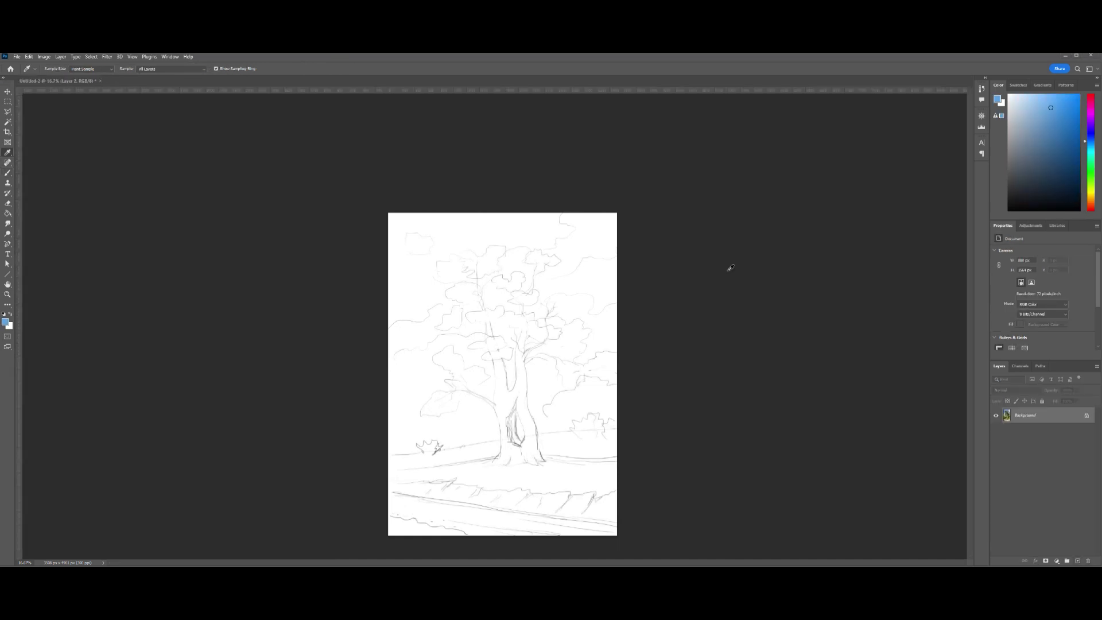
pyautogui.click(48, 68)
pyautogui.moveTo(465, 249)
pyautogui.mouseDown()
pyautogui.moveTo(499, 238)
pyautogui.moveTo(505, 322)
pyautogui.moveTo(506, 265)
pyautogui.mouseUp()
pyautogui.moveTo(402, 313)
pyautogui.mouseDown()
pyautogui.moveTo(609, 304)
pyautogui.moveTo(535, 260)
pyautogui.mouseUp()
pyautogui.moveTo(440, 221)
pyautogui.mouseDown()
pyautogui.moveTo(597, 229)
pyautogui.moveTo(516, 264)
pyautogui.moveTo(591, 230)
pyautogui.mouseUp()
# Paint pale clouds across the sky and brighten them with white and cream highlights.
pyautogui.press('i')
pyautogui.press('b')
pyautogui.moveTo(409, 241)
pyautogui.mouseDown()
pyautogui.moveTo(427, 255)
pyautogui.moveTo(433, 316)
pyautogui.moveTo(490, 287)
pyautogui.moveTo(416, 337)
pyautogui.moveTo(477, 340)
pyautogui.moveTo(520, 307)
pyautogui.moveTo(579, 318)
pyautogui.moveTo(605, 347)
pyautogui.mouseUp()
pyautogui.moveTo(574, 238); pyautogui.dragTo(597, 226)
pyautogui.moveTo(548, 267)
pyautogui.mouseDown()
pyautogui.moveTo(574, 262)
pyautogui.moveTo(610, 228)
pyautogui.mouseUp()
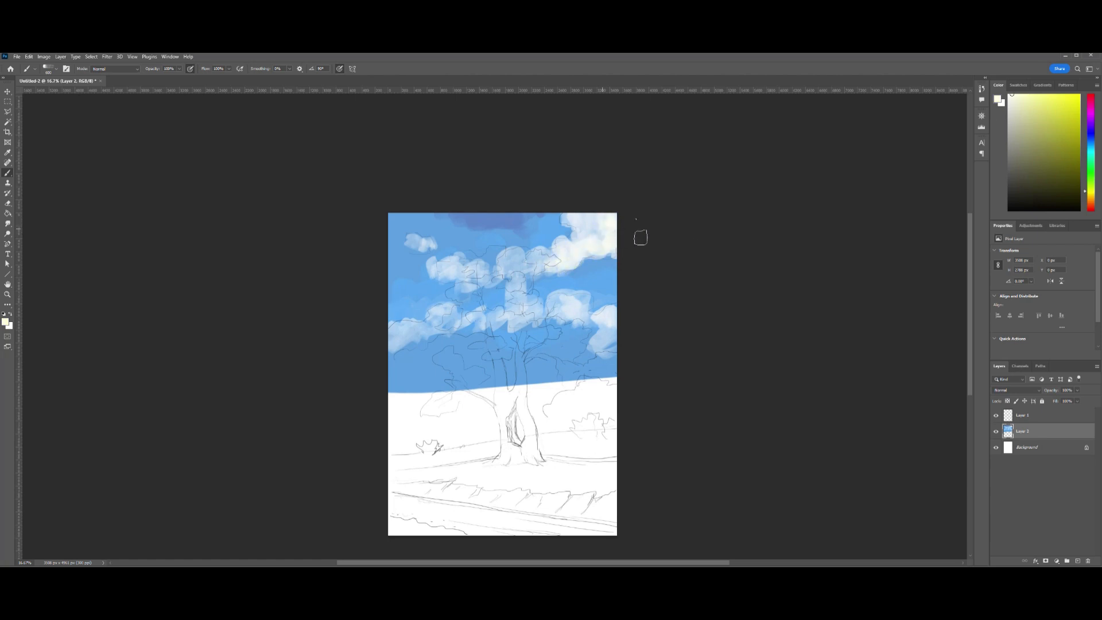
pyautogui.moveTo(428, 261); pyautogui.dragTo(485, 281)
pyautogui.moveTo(390, 345); pyautogui.dragTo(476, 322)
pyautogui.moveTo(568, 319); pyautogui.dragTo(606, 339)
# Block in the background trees with olive green down to the hill line.
pyautogui.click(1090, 186)
pyautogui.click(1047, 149)
pyautogui.moveTo(391, 362)
pyautogui.mouseDown()
pyautogui.moveTo(514, 336)
pyautogui.moveTo(591, 345)
pyautogui.moveTo(425, 402)
pyautogui.moveTo(384, 456)
pyautogui.moveTo(620, 423)
pyautogui.mouseUp()
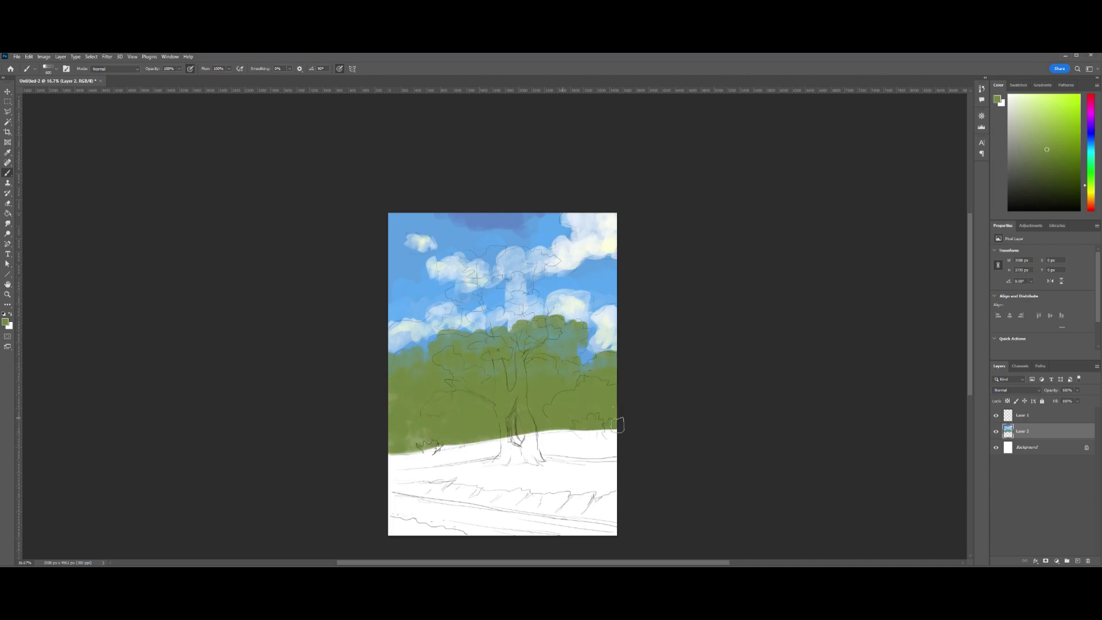
# Add lighter green foliage strokes over the background trees, down to the bushes at the lower left.
pyautogui.moveTo(1088, 172)
pyautogui.mouseDown()
pyautogui.moveTo(1085, 143)
pyautogui.moveTo(1086, 185)
pyautogui.mouseUp()
pyautogui.click(1042, 114)
pyautogui.moveTo(401, 386)
pyautogui.mouseDown()
pyautogui.moveTo(462, 353)
pyautogui.moveTo(452, 370)
pyautogui.moveTo(511, 347)
pyautogui.moveTo(579, 342)
pyautogui.moveTo(421, 405)
pyautogui.moveTo(458, 449)
pyautogui.moveTo(622, 417)
pyautogui.moveTo(425, 425)
pyautogui.mouseUp()
pyautogui.keyDown('alt'); pyautogui.click(411, 421); pyautogui.keyUp('alt')
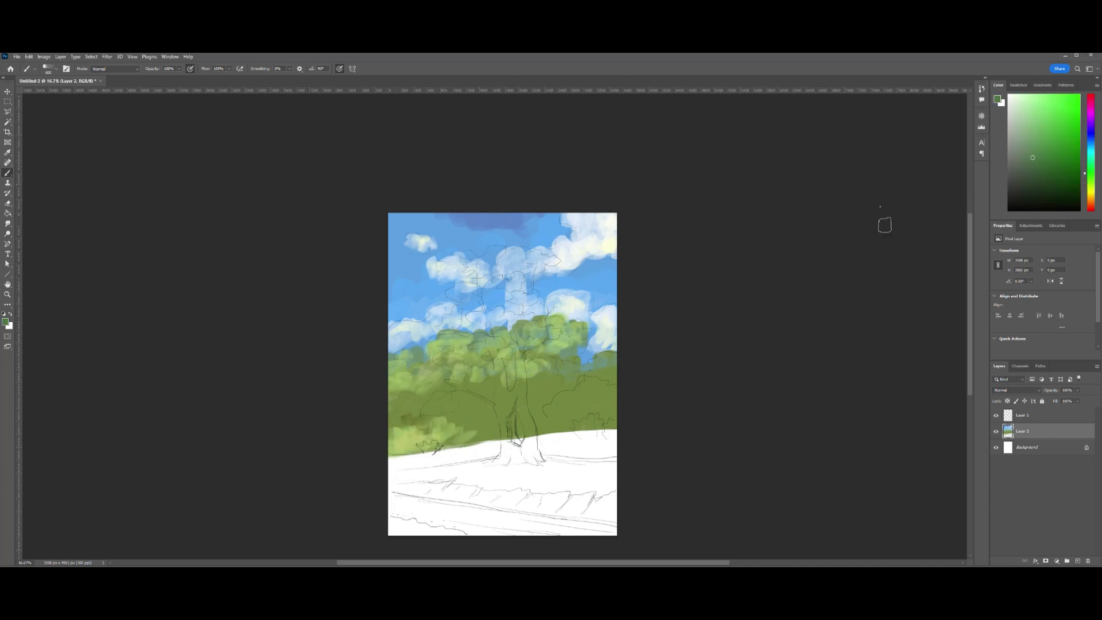
# Paint the yellow-green field on the hill and the bright green grass strip down to the bank's edge.
pyautogui.keyDown('alt'); pyautogui.click(555, 412); pyautogui.keyUp('alt')
pyautogui.moveTo(473, 457)
pyautogui.mouseDown()
pyautogui.moveTo(435, 467)
pyautogui.moveTo(614, 442)
pyautogui.moveTo(482, 462)
pyautogui.mouseUp()
pyautogui.keyDown('alt'); pyautogui.click(402, 468); pyautogui.keyUp('alt')
pyautogui.moveTo(396, 474); pyautogui.dragTo(544, 483)
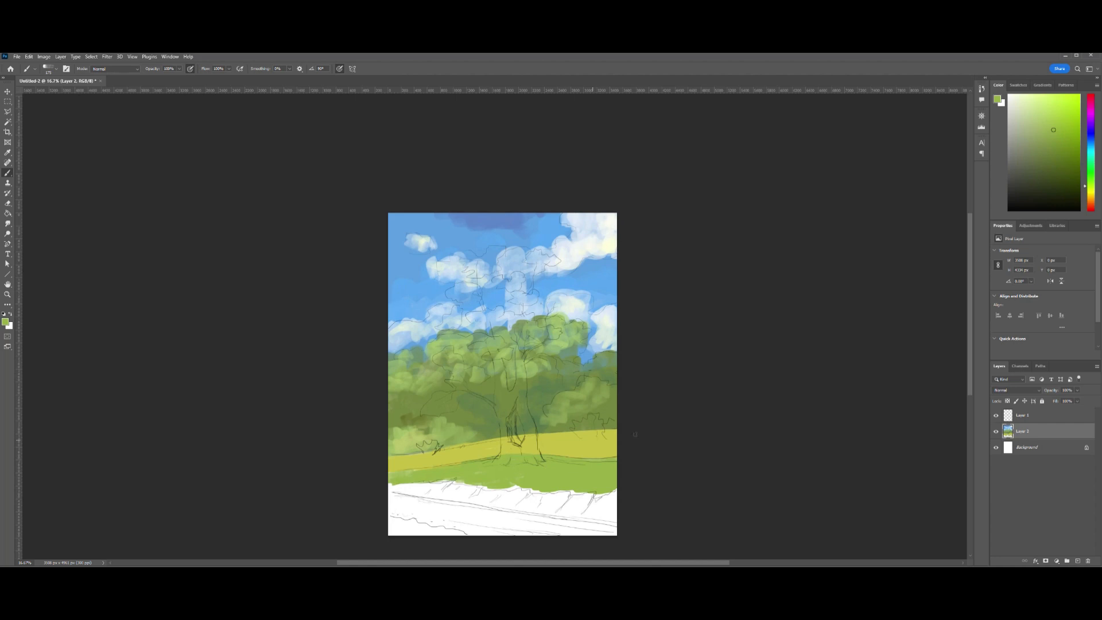
# Add darker green shading strokes to the yellow field using colors sampled from the painting.
pyautogui.keyDown('alt'); pyautogui.click(517, 436); pyautogui.keyUp('alt')
pyautogui.moveTo(536, 443); pyautogui.dragTo(579, 454)
pyautogui.hotkey('ctrl', 'z')
pyautogui.keyDown('alt'); pyautogui.click(554, 468); pyautogui.keyUp('alt')
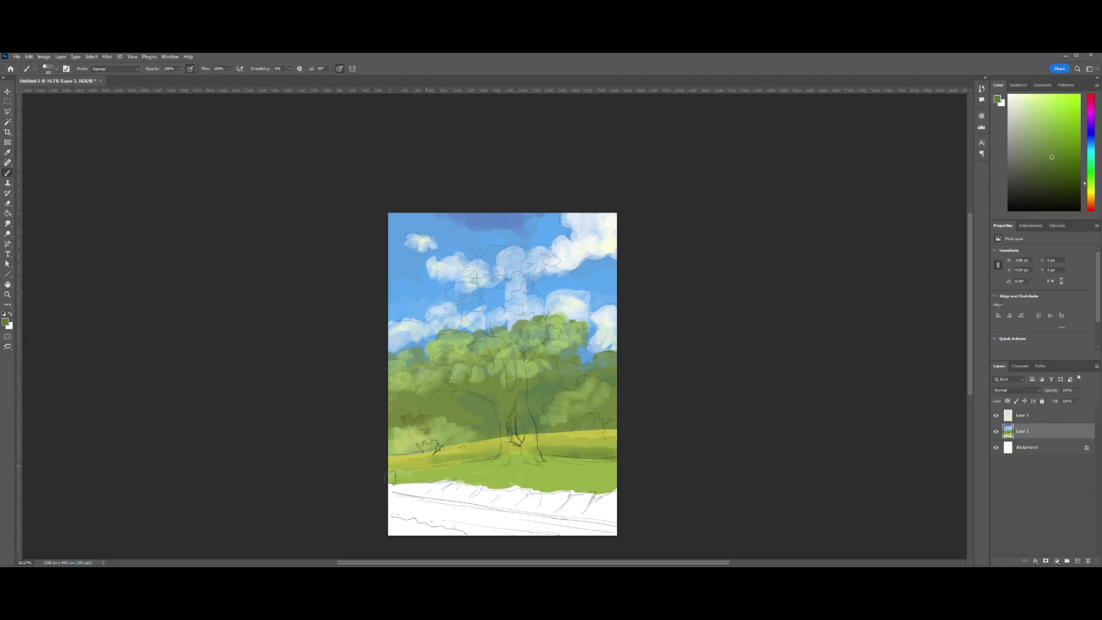
pyautogui.keyDown('alt'); pyautogui.click(475, 418); pyautogui.keyUp('alt')
pyautogui.keyDown('alt'); pyautogui.click(456, 426); pyautogui.keyUp('alt')
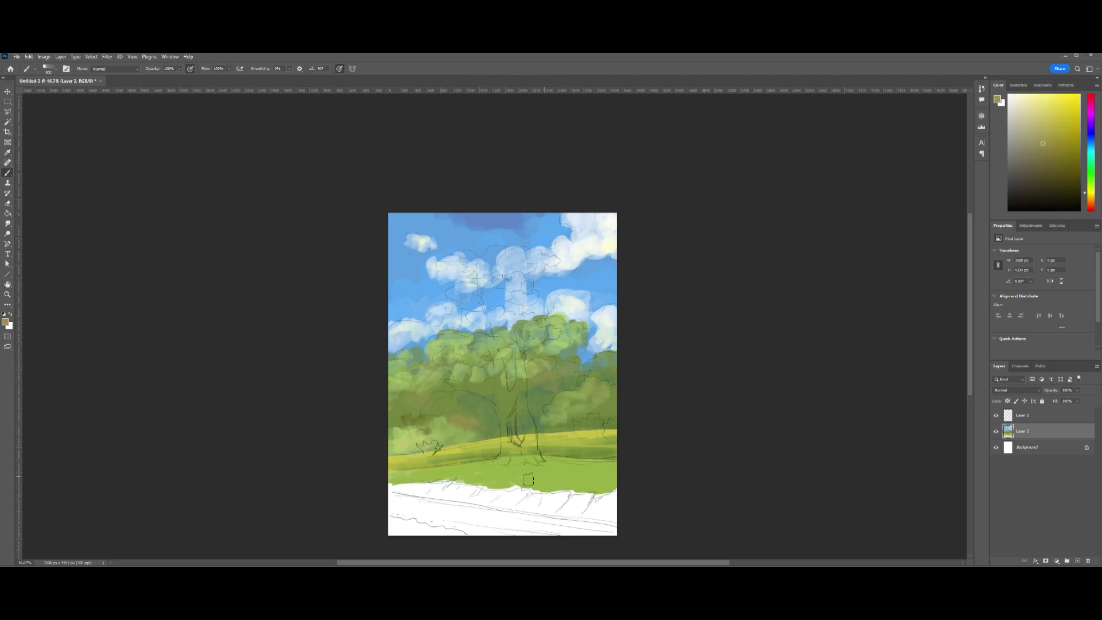
# Paint the brown bank and beige path in the foreground, with dark green foliage in the lower-left corner.
pyautogui.keyDown('alt'); pyautogui.click(476, 418); pyautogui.keyUp('alt')
pyautogui.moveTo(394, 488)
pyautogui.mouseDown()
pyautogui.moveTo(609, 503)
pyautogui.moveTo(414, 520)
pyautogui.moveTo(574, 531)
pyautogui.mouseUp()
pyautogui.keyDown('alt'); pyautogui.click(500, 496); pyautogui.keyUp('alt')
pyautogui.moveTo(401, 485)
pyautogui.mouseDown()
pyautogui.moveTo(497, 508)
pyautogui.moveTo(402, 505)
pyautogui.moveTo(633, 529)
pyautogui.mouseUp()
pyautogui.keyDown('alt'); pyautogui.click(498, 500); pyautogui.keyUp('alt')
pyautogui.moveTo(471, 535)
pyautogui.mouseDown()
pyautogui.moveTo(389, 524)
pyautogui.moveTo(409, 514)
pyautogui.mouseUp()
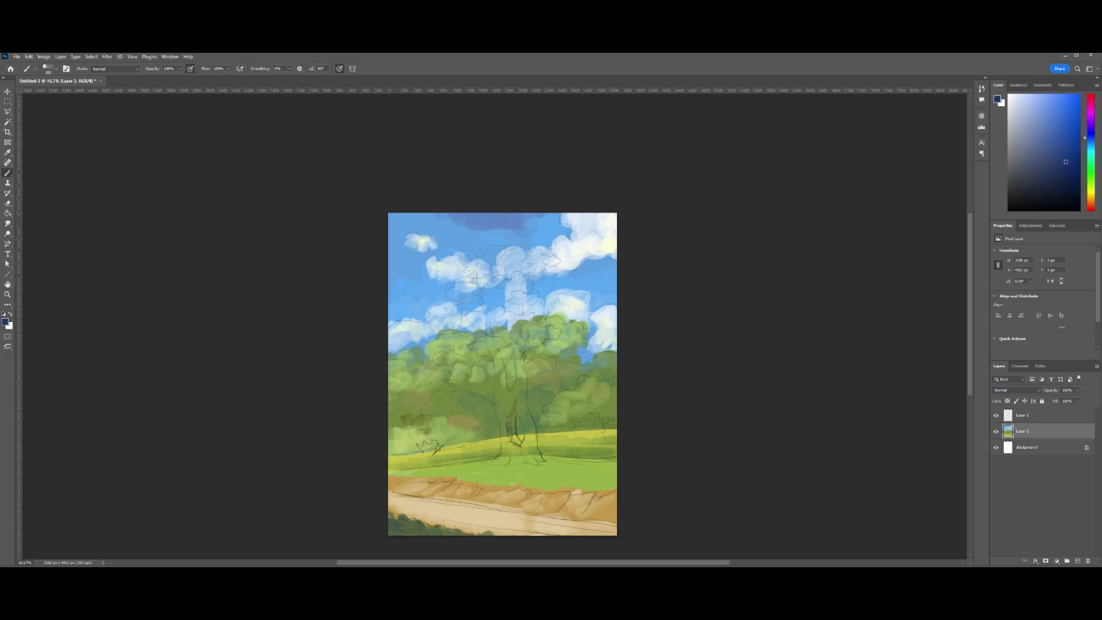
# Paint bright yellow-green grass highlights around the base of the tree.
pyautogui.keyDown('alt'); pyautogui.click(550, 449); pyautogui.keyUp('alt')
pyautogui.keyDown('alt'); pyautogui.click(511, 446); pyautogui.keyUp('alt')
pyautogui.moveTo(540, 433); pyautogui.dragTo(547, 430)
pyautogui.moveTo(489, 474); pyautogui.dragTo(531, 466)
pyautogui.moveTo(428, 470); pyautogui.dragTo(594, 467)
# Create a new layer and paint both trunks in tan, with the hollow in dark brown.
pyautogui.click(1078, 560)
pyautogui.keyDown('alt'); pyautogui.click(493, 514); pyautogui.keyUp('alt')
pyautogui.hotkey('ctrl', '+')
pyautogui.moveTo(494, 307); pyautogui.dragTo(514, 454)
pyautogui.moveTo(517, 385); pyautogui.dragTo(500, 325)
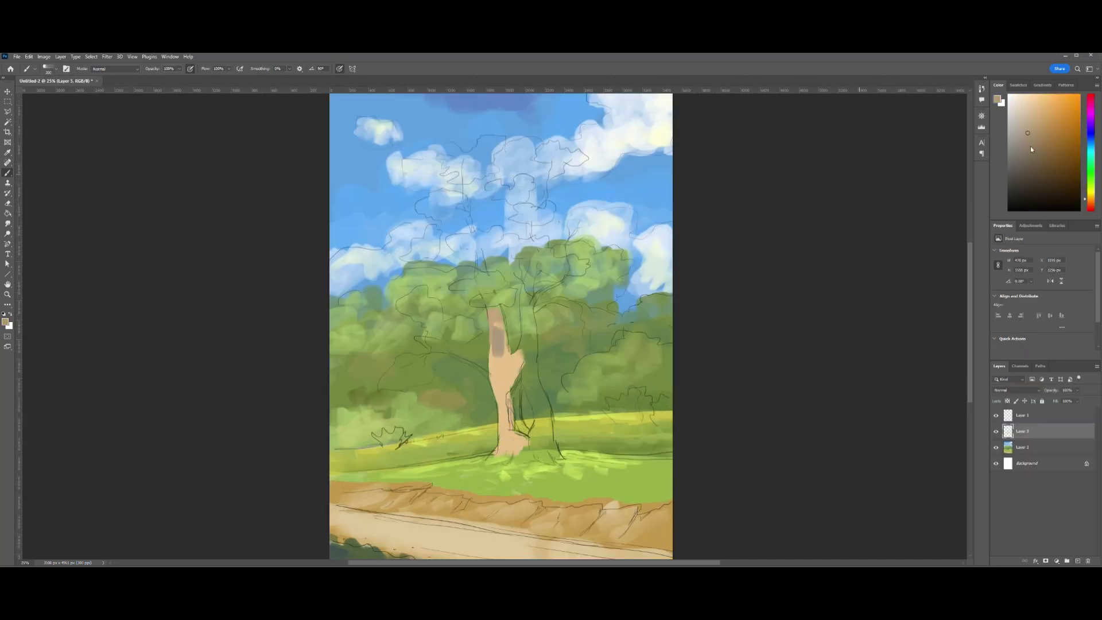
pyautogui.moveTo(525, 362); pyautogui.dragTo(526, 296)
pyautogui.moveTo(537, 424)
pyautogui.mouseDown()
pyautogui.moveTo(532, 352)
pyautogui.moveTo(531, 453)
pyautogui.moveTo(559, 457)
pyautogui.mouseUp()
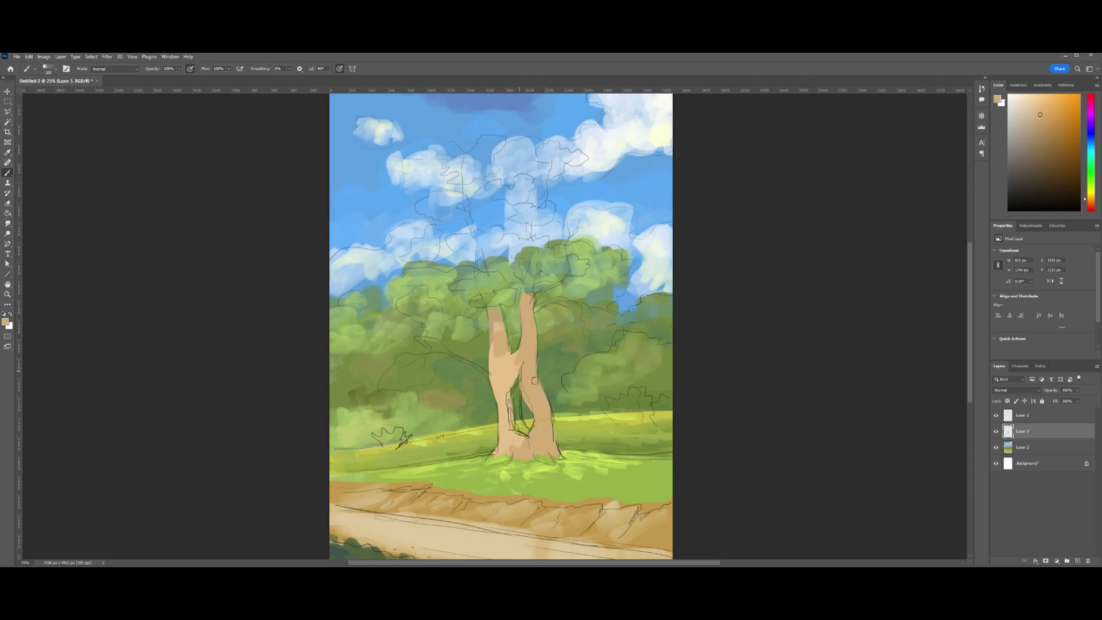
pyautogui.moveTo(515, 394); pyautogui.dragTo(519, 427)
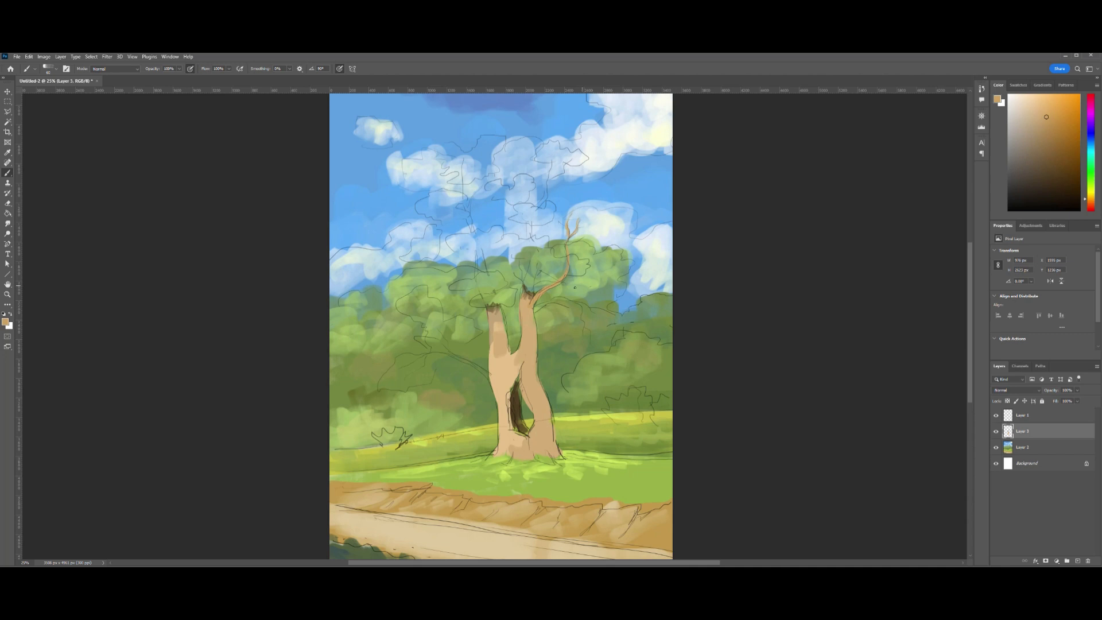
# Paint the tan left and upper branches and add brown bark shading to the trunks.
pyautogui.moveTo(489, 379); pyautogui.dragTo(445, 355)
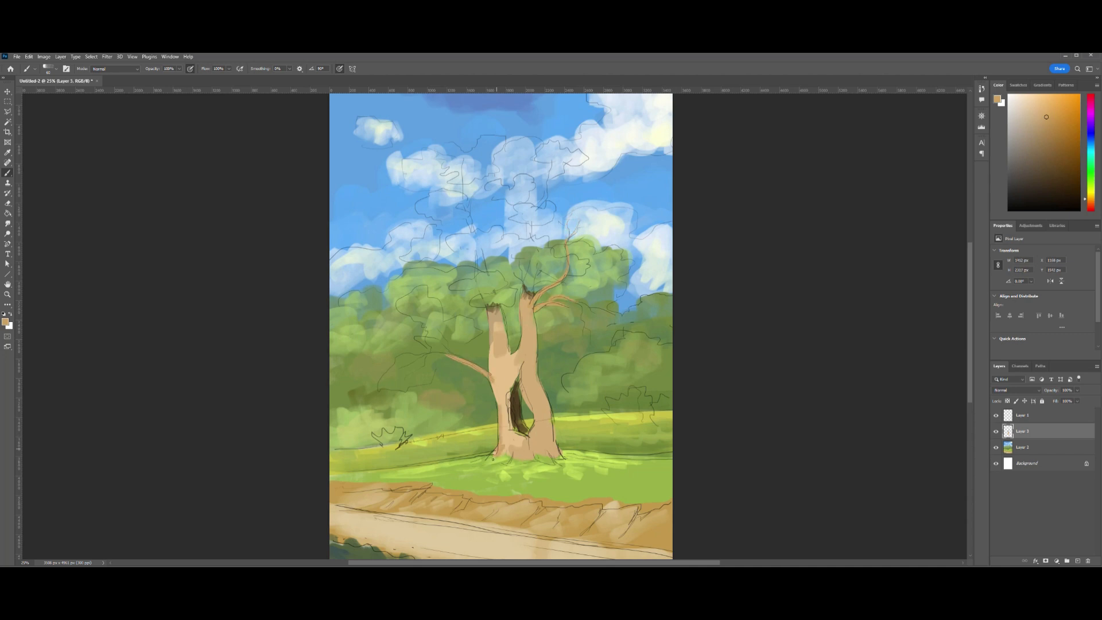
pyautogui.keyDown('alt'); pyautogui.click(538, 407); pyautogui.keyUp('alt')
pyautogui.moveTo(536, 334); pyautogui.dragTo(562, 458)
pyautogui.moveTo(540, 390); pyautogui.dragTo(552, 426)
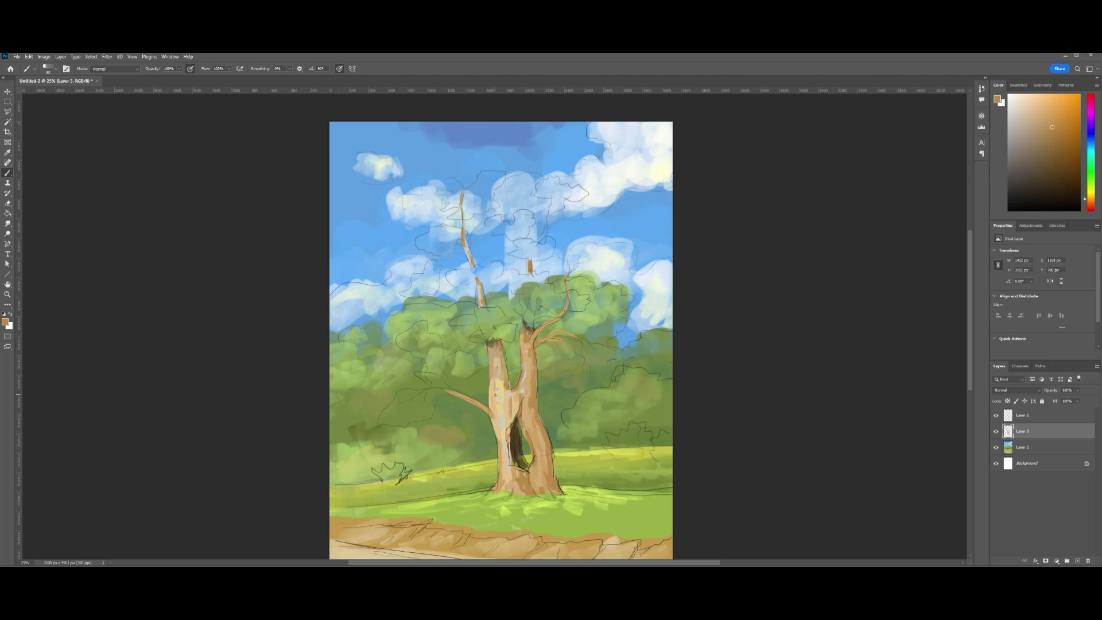
# Paint the tree's foliage clusters in dark green, with olive-brown tones in the topmost cluster.
pyautogui.keyDown('alt'); pyautogui.click(414, 436); pyautogui.keyUp('alt')
pyautogui.moveTo(446, 176)
pyautogui.mouseDown()
pyautogui.moveTo(476, 190)
pyautogui.moveTo(497, 172)
pyautogui.moveTo(466, 208)
pyautogui.moveTo(491, 170)
pyautogui.mouseUp()
pyautogui.keyDown('alt'); pyautogui.click(177, 150); pyautogui.keyUp('alt')
pyautogui.moveTo(452, 231)
pyautogui.mouseDown()
pyautogui.moveTo(426, 240)
pyautogui.moveTo(460, 247)
pyautogui.moveTo(442, 221)
pyautogui.moveTo(523, 221)
pyautogui.mouseUp()
pyautogui.moveTo(545, 184); pyautogui.dragTo(574, 196)
pyautogui.moveTo(520, 241)
pyautogui.mouseDown()
pyautogui.moveTo(548, 252)
pyautogui.moveTo(483, 278)
pyautogui.moveTo(517, 298)
pyautogui.moveTo(591, 299)
pyautogui.mouseUp()
pyautogui.moveTo(511, 322)
pyautogui.mouseDown()
pyautogui.moveTo(468, 315)
pyautogui.moveTo(477, 275)
pyautogui.moveTo(428, 270)
pyautogui.moveTo(419, 225)
pyautogui.mouseUp()
pyautogui.moveTo(427, 310)
pyautogui.mouseDown()
pyautogui.moveTo(422, 290)
pyautogui.moveTo(471, 373)
pyautogui.moveTo(373, 405)
pyautogui.moveTo(419, 333)
pyautogui.moveTo(476, 377)
pyautogui.mouseUp()
# Paint dark green bushes on both sides of the field and deepen the shading in the right one.
pyautogui.moveTo(617, 453)
pyautogui.mouseDown()
pyautogui.moveTo(643, 436)
pyautogui.moveTo(660, 445)
pyautogui.mouseUp()
pyautogui.moveTo(379, 479); pyautogui.dragTo(404, 475)
pyautogui.moveTo(628, 456); pyautogui.dragTo(647, 437)
pyautogui.keyDown('alt'); pyautogui.click(637, 451); pyautogui.keyUp('alt')
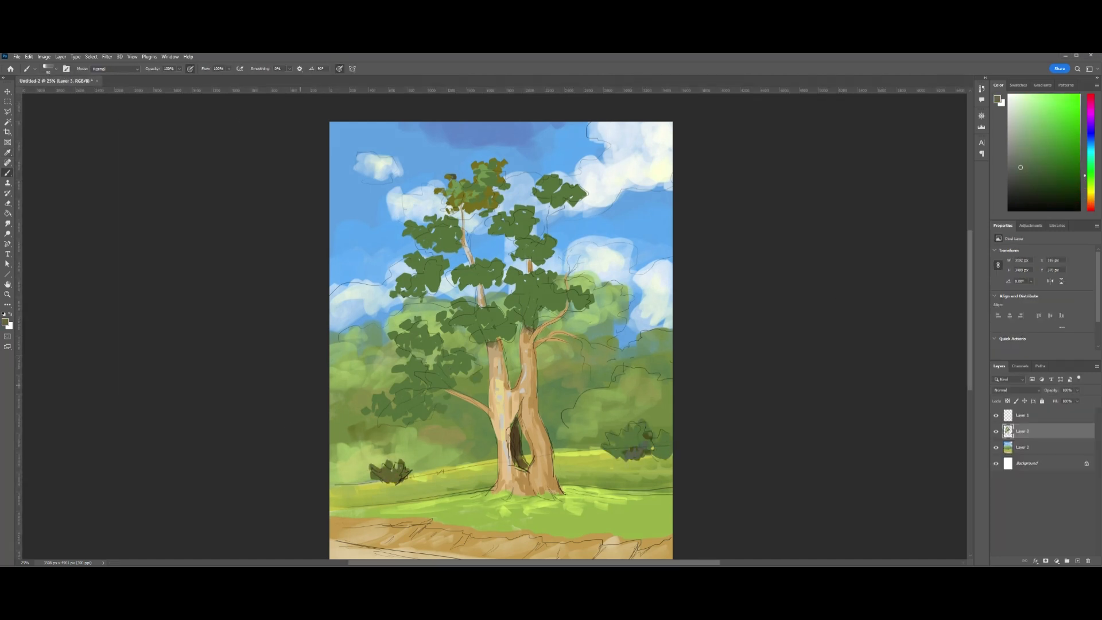
pyautogui.press('i')
pyautogui.click(647, 434)
pyautogui.press('b')
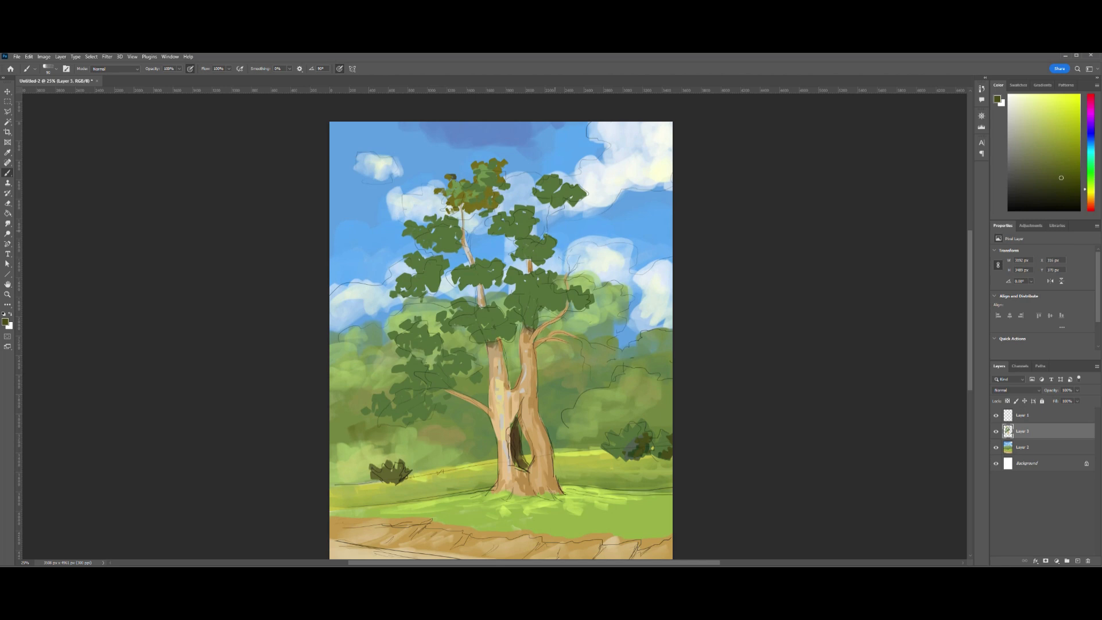
# Dab near-black green shadows into the undersides of the tree's foliage clusters.
pyautogui.moveTo(537, 251); pyautogui.dragTo(549, 253)
pyautogui.click(479, 285)
pyautogui.click(508, 278)
pyautogui.click(516, 273)
pyautogui.click(559, 300)
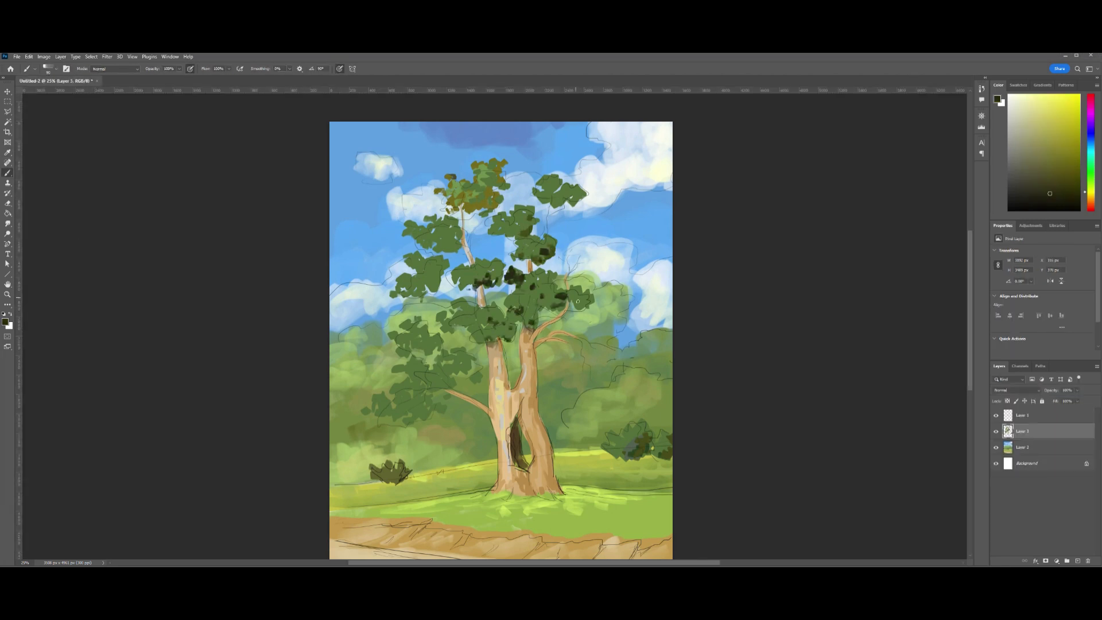
pyautogui.click(432, 350)
pyautogui.click(457, 371)
pyautogui.click(468, 325)
pyautogui.click(489, 339)
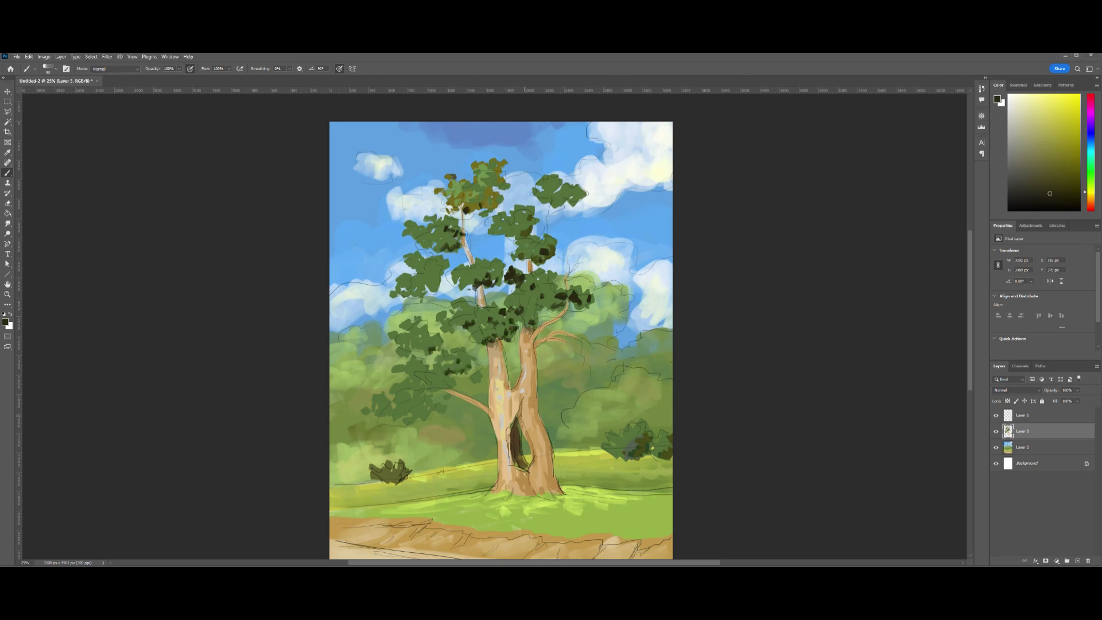
# Extend the dark shadow of the trunk's hollow upward and hide the sketch layer.
pyautogui.moveTo(522, 394); pyautogui.dragTo(515, 435)
pyautogui.click(996, 415)
pyautogui.scroll(-4, 758, 342)
pyautogui.scroll(1, 644, 361)
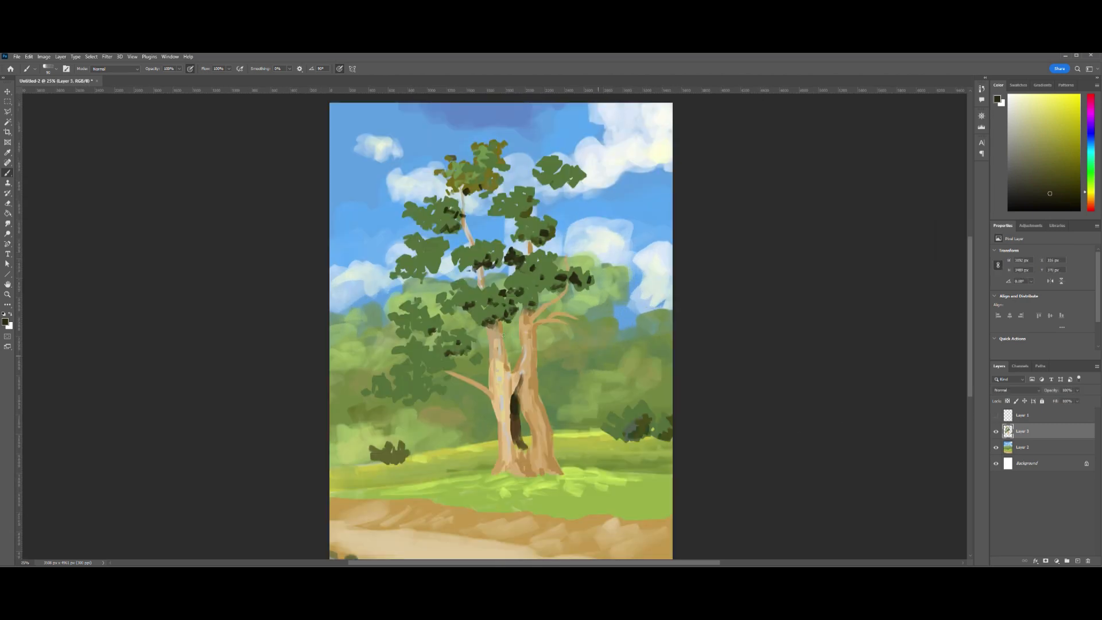
# Dab dark olive tones throughout the tree's foliage clusters.
pyautogui.keyDown('alt'); pyautogui.click(412, 391); pyautogui.keyUp('alt')
pyautogui.click(434, 373)
pyautogui.click(451, 348)
pyautogui.click(412, 374)
pyautogui.click(426, 353)
pyautogui.click(490, 311)
pyautogui.click(526, 298)
pyautogui.click(551, 282)
pyautogui.click(556, 269)
pyautogui.click(481, 305)
pyautogui.click(500, 294)
pyautogui.click(423, 322)
pyautogui.click(433, 257)
pyautogui.click(471, 260)
pyautogui.click(492, 255)
pyautogui.click(560, 178)
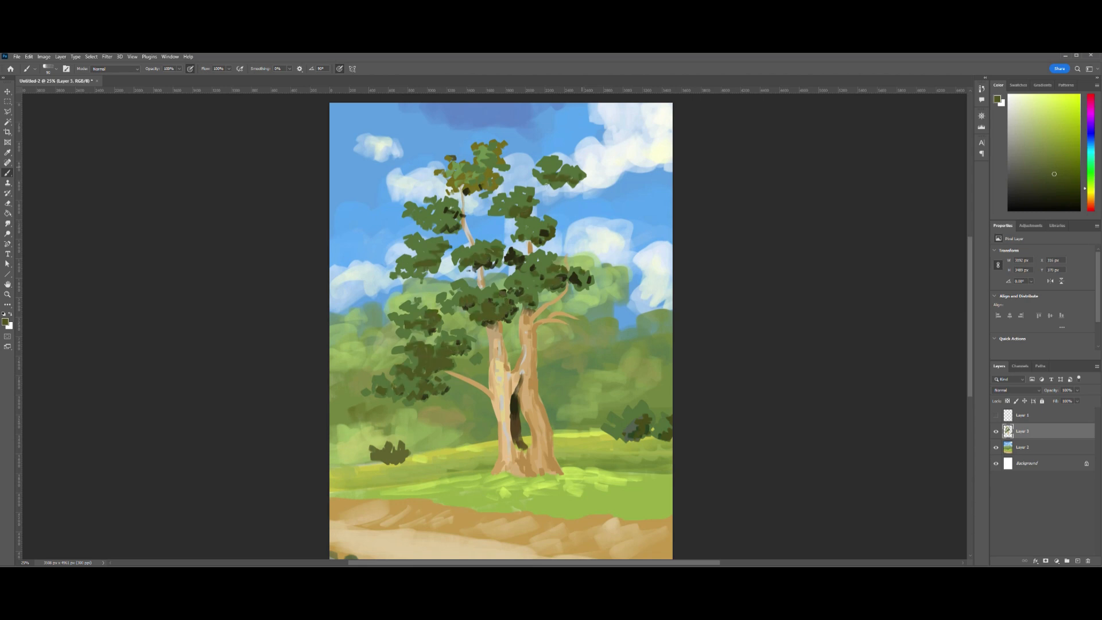
# Paint thin grey twigs along the crown's right side and extend the lower right branch with fine brown twigs.
pyautogui.keyDown('alt'); pyautogui.click(544, 207); pyautogui.keyUp('alt')
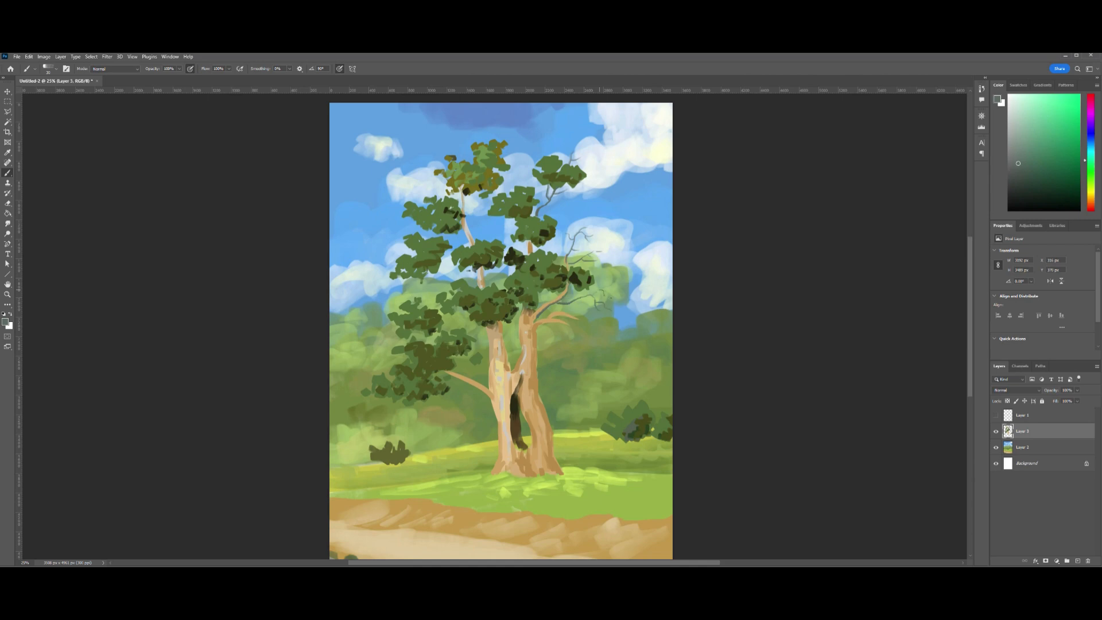
pyautogui.hotkey('ctrl', '+')
pyautogui.keyDown('alt'); pyautogui.click(601, 317); pyautogui.keyUp('alt')
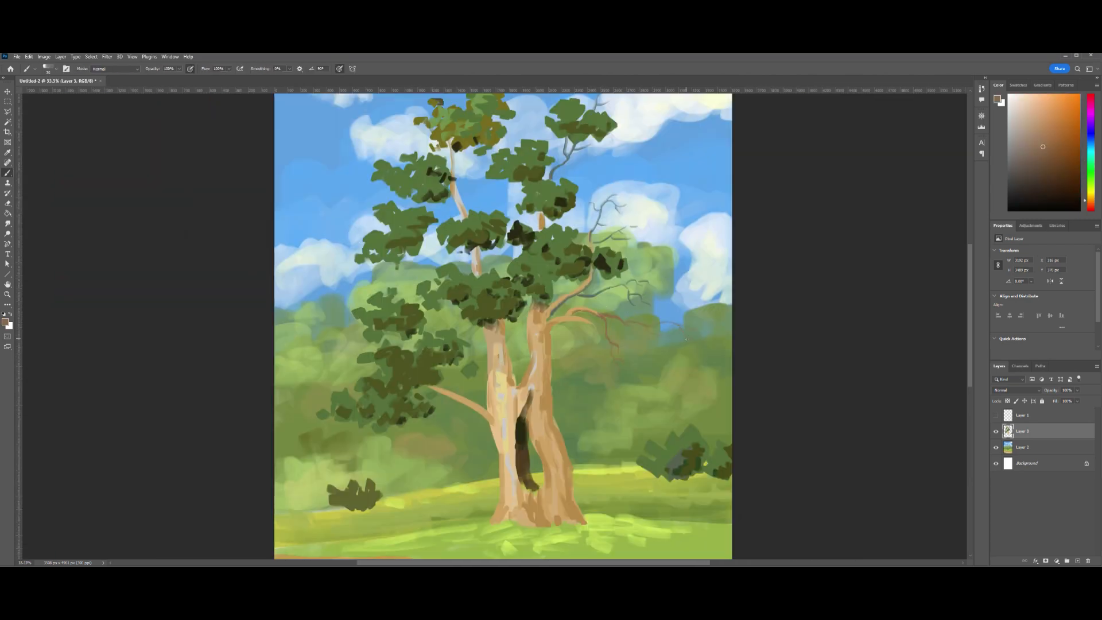
# Shade the inner trunk beside the hollow with brown and paint light edging around the hollow's base.
pyautogui.moveTo(531, 321)
pyautogui.mouseDown()
pyautogui.moveTo(516, 396)
pyautogui.moveTo(528, 431)
pyautogui.mouseUp()
pyautogui.keyDown('alt'); pyautogui.click(533, 396); pyautogui.keyUp('alt')
pyautogui.keyDown('alt'); pyautogui.click(532, 485); pyautogui.keyUp('alt')
pyautogui.keyDown('alt'); pyautogui.click(525, 485); pyautogui.keyUp('alt')
pyautogui.moveTo(545, 478); pyautogui.dragTo(537, 511)
pyautogui.keyDown('alt'); pyautogui.click(553, 457); pyautogui.keyUp('alt')
pyautogui.moveTo(496, 432)
pyautogui.mouseDown()
pyautogui.moveTo(498, 453)
pyautogui.moveTo(566, 375)
pyautogui.mouseUp()
# Pick a grey and paint several small flat stones scattered on the grass in front of the tree.
pyautogui.click(1009, 151)
pyautogui.moveTo(484, 452); pyautogui.dragTo(549, 449)
pyautogui.moveTo(598, 485); pyautogui.dragTo(610, 481)
pyautogui.hotkey('ctrl', '-')
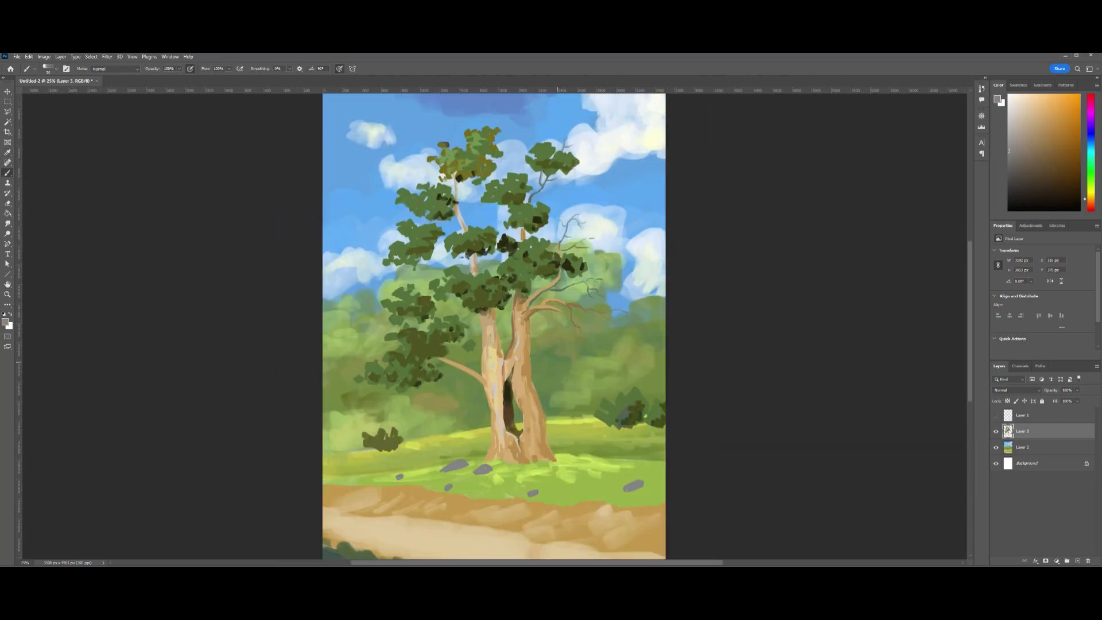
# Fill gaps between the upper foliage clusters with near-black green and add a small dark cluster hanging from the lower right branch.
pyautogui.keyDown('alt'); pyautogui.click(455, 186); pyautogui.keyUp('alt')
pyautogui.moveTo(439, 221)
pyautogui.mouseDown()
pyautogui.moveTo(503, 230)
pyautogui.moveTo(577, 275)
pyautogui.mouseUp()
pyautogui.moveTo(571, 330); pyautogui.dragTo(592, 348)
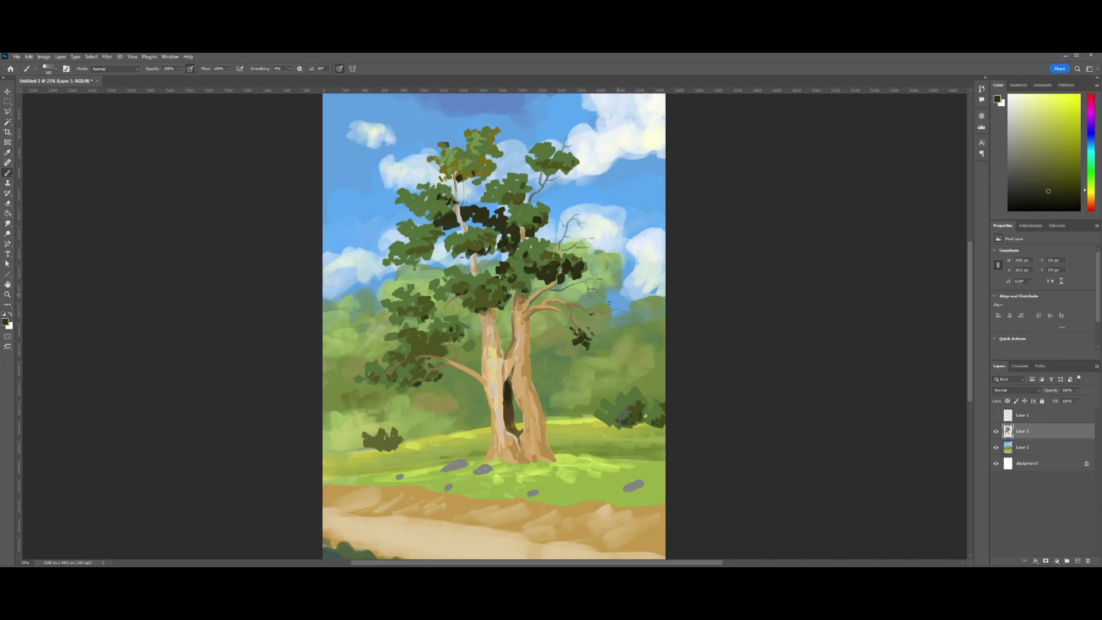
# Dab near-black shadows into the lower-left, middle, upper-right and topmost foliage clusters.
pyautogui.moveTo(442, 336); pyautogui.dragTo(420, 367)
pyautogui.moveTo(432, 237); pyautogui.dragTo(433, 253)
pyautogui.moveTo(569, 161); pyautogui.dragTo(571, 172)
pyautogui.moveTo(491, 244); pyautogui.dragTo(491, 253)
pyautogui.moveTo(468, 175); pyautogui.dragTo(489, 151)
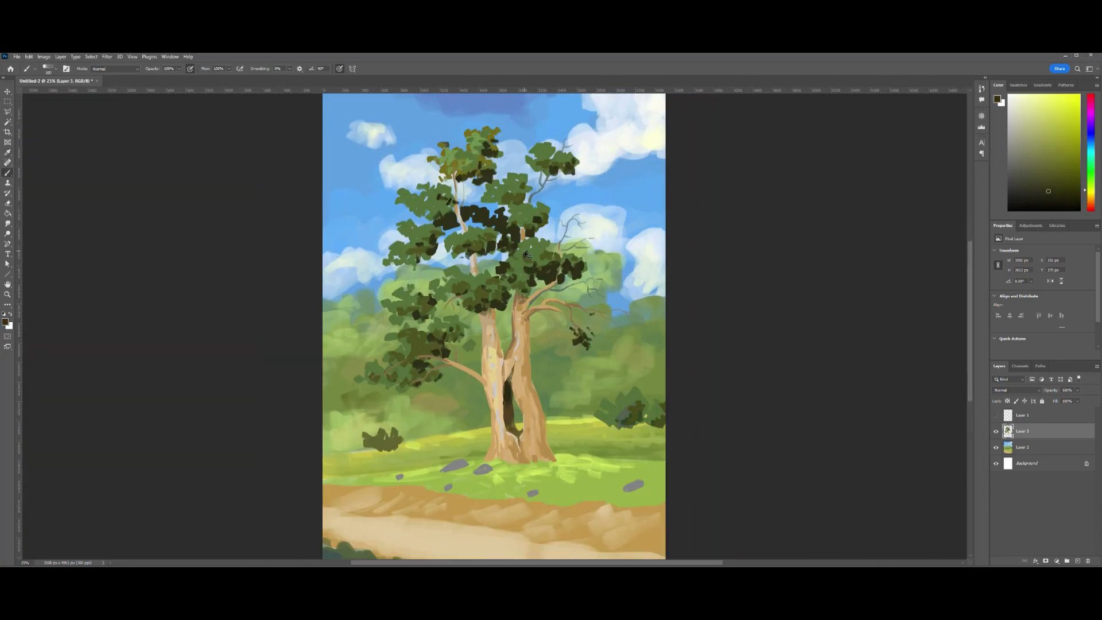
# Brush dark olive over the background trees on a new layer at reduced opacity, then merge it into the background layer.
pyautogui.click(1022, 447)
pyautogui.click(1078, 561)
pyautogui.moveTo(548, 411); pyautogui.dragTo(663, 362)
pyautogui.moveTo(485, 404); pyautogui.dragTo(402, 437)
pyautogui.moveTo(330, 379); pyautogui.dragTo(431, 431)
pyautogui.hotkey('ctrl', 'z')
pyautogui.hotkey('ctrl', '-')
pyautogui.hotkey('ctrl', '-')
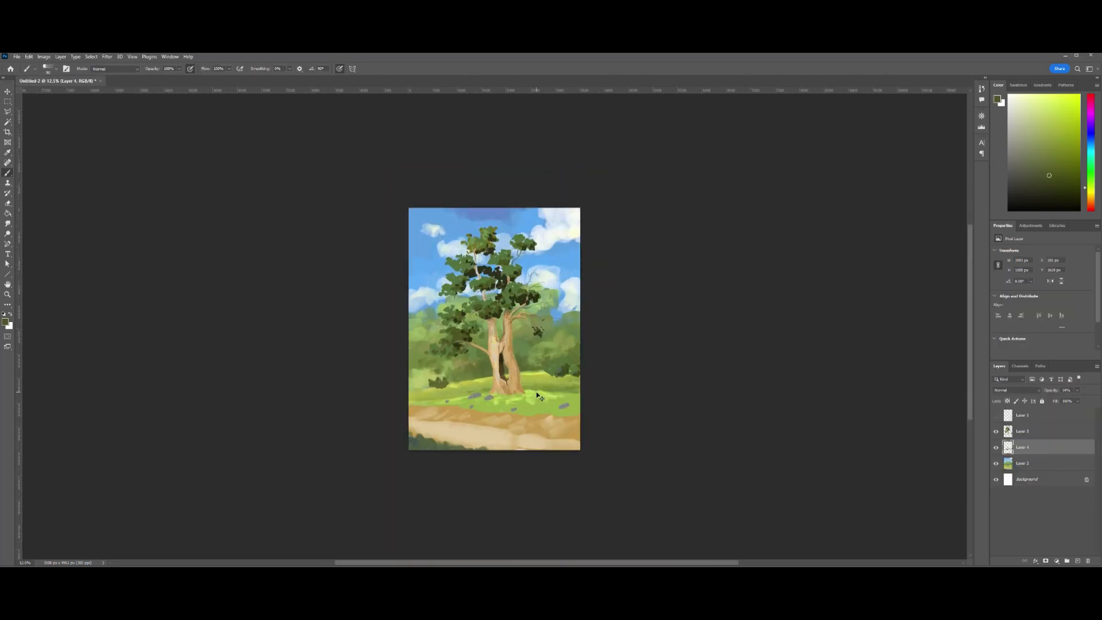
pyautogui.hotkey('ctrl', '+')
pyautogui.hotkey('ctrl', 'e')
# Select the tree layer and dab lighter green leaves over the topmost foliage clusters.
pyautogui.hotkey('ctrl', '+')
pyautogui.hotkey('ctrl', '+')
pyautogui.hotkey('ctrl', '+')
pyautogui.hotkey('alt', ']')
pyautogui.keyDown('alt'); pyautogui.click(413, 184); pyautogui.keyUp('alt')
pyautogui.moveTo(418, 232)
pyautogui.mouseDown()
pyautogui.moveTo(434, 190)
pyautogui.moveTo(462, 173)
pyautogui.moveTo(484, 199)
pyautogui.moveTo(484, 220)
pyautogui.moveTo(443, 255)
pyautogui.moveTo(504, 242)
pyautogui.moveTo(511, 195)
pyautogui.mouseUp()
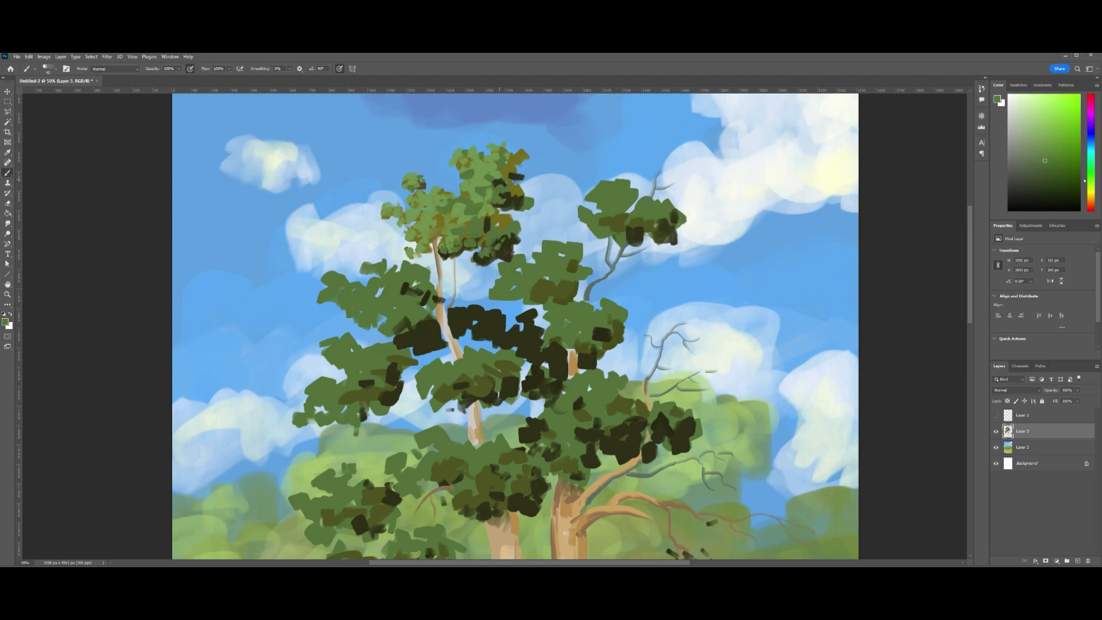
# Dab dark green leaf tones into the topmost and upper-right foliage clusters.
pyautogui.hotkey('ctrl', '+')
pyautogui.keyDown('alt'); pyautogui.click(401, 255); pyautogui.keyUp('alt')
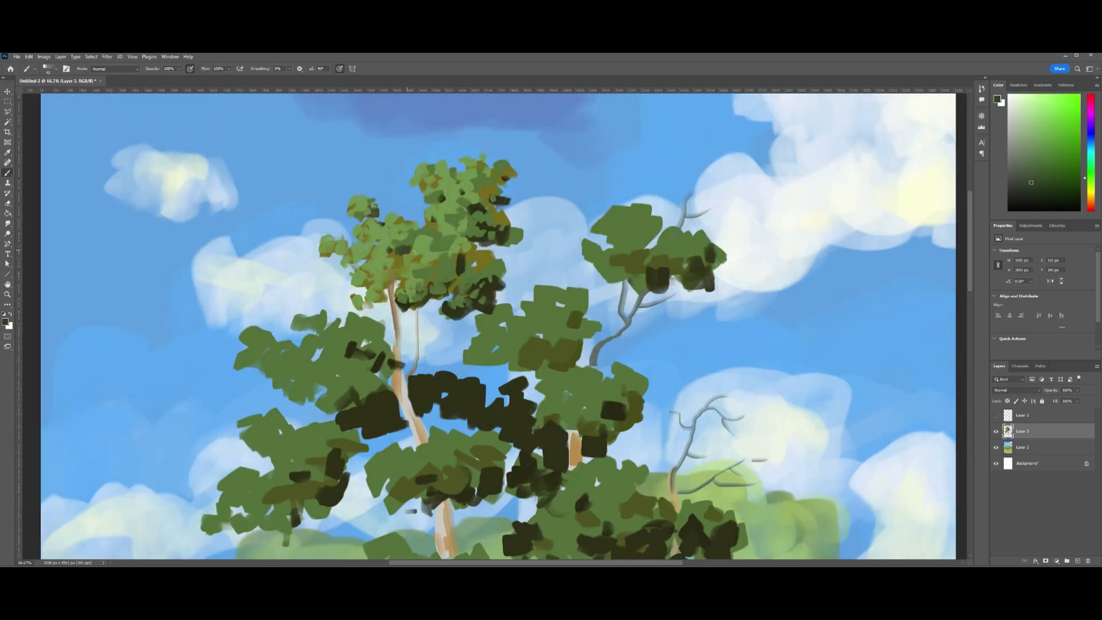
pyautogui.moveTo(477, 189)
pyautogui.mouseDown()
pyautogui.moveTo(512, 195)
pyautogui.moveTo(508, 276)
pyautogui.moveTo(648, 241)
pyautogui.moveTo(617, 203)
pyautogui.moveTo(715, 236)
pyautogui.moveTo(668, 185)
pyautogui.mouseUp()
pyautogui.keyDown('alt'); pyautogui.click(522, 304); pyautogui.keyUp('alt')
pyautogui.moveTo(534, 253)
pyautogui.mouseDown()
pyautogui.moveTo(524, 293)
pyautogui.moveTo(476, 270)
pyautogui.mouseUp()
pyautogui.moveTo(476, 269); pyautogui.dragTo(571, 243)
# Dab light green and dark leaves over the upper foliage clusters, working down to the one left of the thin trunk.
pyautogui.keyDown('alt'); pyautogui.click(371, 201); pyautogui.keyUp('alt')
pyautogui.moveTo(436, 261)
pyautogui.mouseDown()
pyautogui.moveTo(453, 281)
pyautogui.moveTo(543, 195)
pyautogui.moveTo(619, 199)
pyautogui.moveTo(638, 186)
pyautogui.moveTo(554, 184)
pyautogui.mouseUp()
pyautogui.moveTo(424, 230); pyautogui.dragTo(391, 212)
pyautogui.moveTo(444, 125); pyautogui.dragTo(436, 145)
pyautogui.moveTo(276, 318)
pyautogui.mouseDown()
pyautogui.moveTo(352, 305)
pyautogui.moveTo(384, 325)
pyautogui.moveTo(414, 298)
pyautogui.mouseUp()
pyautogui.keyDown('alt'); pyautogui.click(396, 313); pyautogui.keyUp('alt')
pyautogui.moveTo(402, 270); pyautogui.dragTo(422, 287)
pyautogui.moveTo(298, 270); pyautogui.dragTo(350, 258)
pyautogui.moveTo(350, 316); pyautogui.dragTo(442, 325)
# Choose another brush preset and dab light green leaves over the middle-right foliage cluster.
pyautogui.click(52, 69)
pyautogui.doubleClick(52, 229)
pyautogui.keyDown('alt'); pyautogui.click(572, 346); pyautogui.keyUp('alt')
pyautogui.moveTo(574, 302)
pyautogui.mouseDown()
pyautogui.moveTo(620, 316)
pyautogui.moveTo(654, 350)
pyautogui.mouseUp()
pyautogui.moveTo(602, 339); pyautogui.dragTo(626, 361)
# Fill the upper-left cluster with small light green leaf dabs and add more to the middle-right cluster.
pyautogui.moveTo(350, 270); pyautogui.dragTo(382, 275)
pyautogui.moveTo(310, 287); pyautogui.dragTo(333, 301)
pyautogui.moveTo(312, 322); pyautogui.dragTo(330, 333)
pyautogui.moveTo(270, 261); pyautogui.dragTo(287, 269)
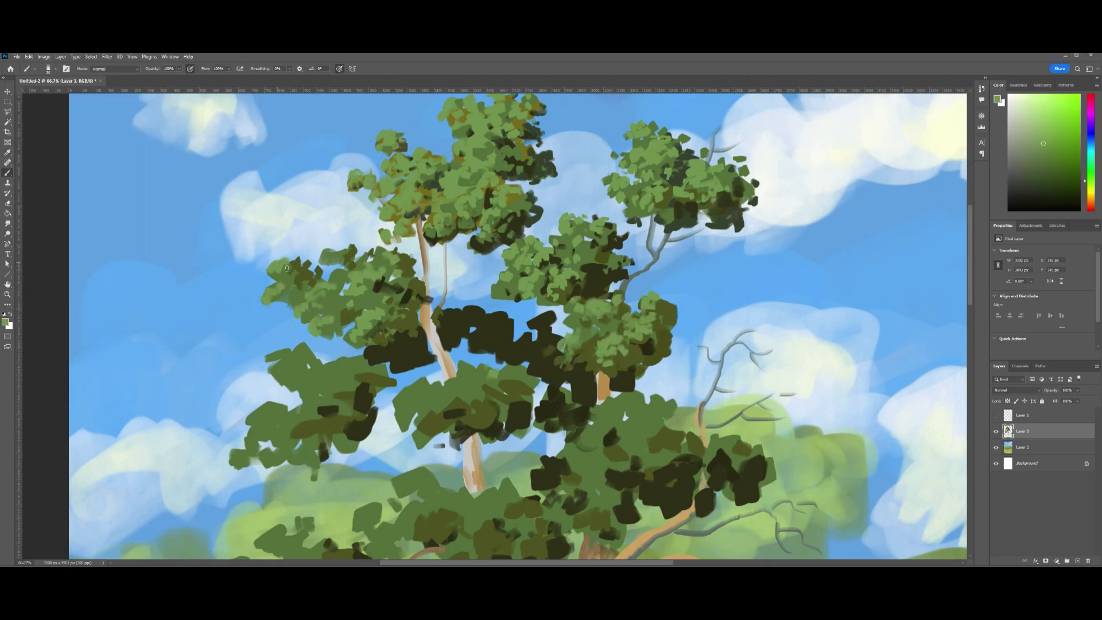
pyautogui.moveTo(282, 267); pyautogui.dragTo(295, 281)
pyautogui.moveTo(296, 308); pyautogui.dragTo(304, 327)
pyautogui.moveTo(528, 296); pyautogui.dragTo(540, 313)
pyautogui.moveTo(565, 301); pyautogui.dragTo(589, 327)
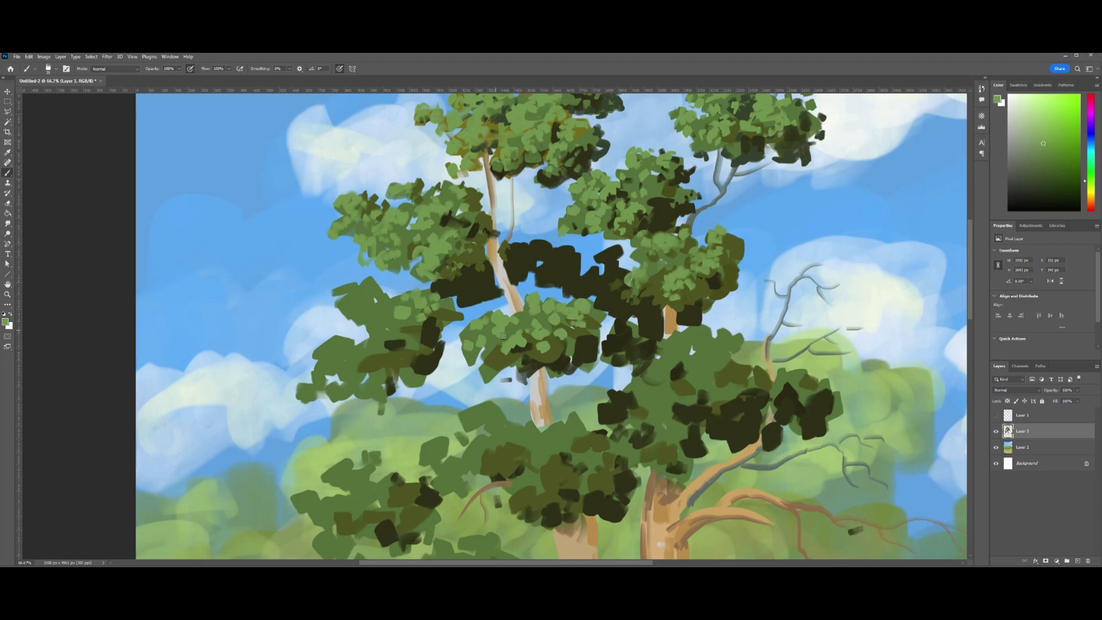
# Dab light green leaves over the small foliage cluster in front of the thin left trunk.
pyautogui.moveTo(460, 310); pyautogui.dragTo(497, 333)
pyautogui.moveTo(482, 313); pyautogui.dragTo(505, 339)
pyautogui.moveTo(523, 296); pyautogui.dragTo(537, 310)
pyautogui.moveTo(549, 328)
pyautogui.mouseDown()
pyautogui.moveTo(560, 335)
pyautogui.moveTo(525, 330)
pyautogui.mouseUp()
# Dab yellow-green highlights onto the cluster in front of the left trunk and the clusters below it.
pyautogui.press('alt')
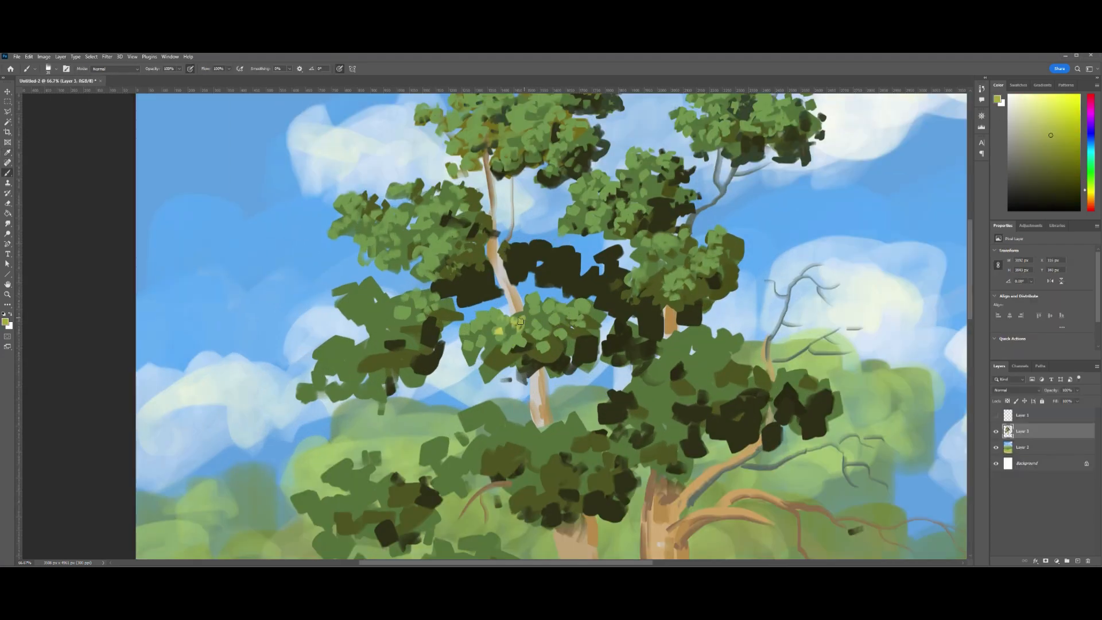
pyautogui.moveTo(528, 301); pyautogui.dragTo(560, 347)
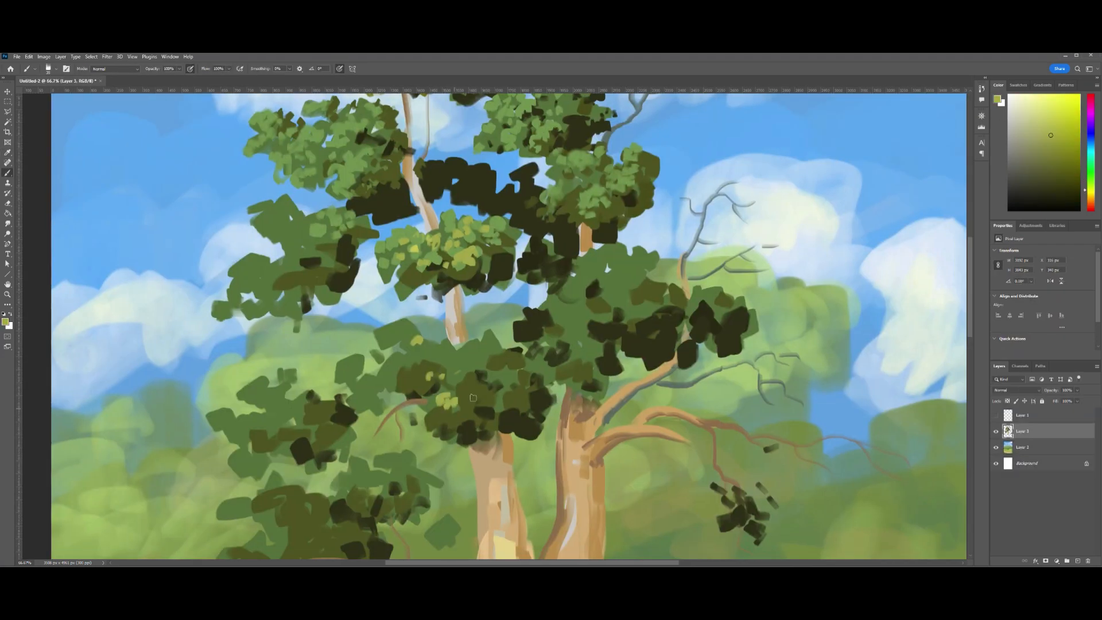
pyautogui.moveTo(442, 339); pyautogui.dragTo(497, 373)
pyautogui.moveTo(540, 325); pyautogui.dragTo(580, 344)
pyautogui.moveTo(373, 368); pyautogui.dragTo(413, 393)
# Dab light and dark green leaves over the middle-left foliage cluster and its neighbours.
pyautogui.scroll(-1, 460, 365)
pyautogui.keyDown('alt'); pyautogui.click(362, 396); pyautogui.keyUp('alt')
pyautogui.moveTo(344, 238)
pyautogui.mouseDown()
pyautogui.moveTo(305, 299)
pyautogui.moveTo(345, 313)
pyautogui.mouseUp()
pyautogui.moveTo(402, 285); pyautogui.dragTo(442, 292)
pyautogui.keyDown('alt'); pyautogui.click(445, 296); pyautogui.keyUp('alt')
pyautogui.moveTo(488, 264); pyautogui.dragTo(517, 281)
pyautogui.moveTo(453, 226); pyautogui.dragTo(488, 195)
# Switch the brush preset and deepen the shadows of the lower foliage clusters with dark olive.
pyautogui.click(49, 68)
pyautogui.doubleClick(86, 217)
pyautogui.moveTo(545, 264); pyautogui.dragTo(482, 330)
pyautogui.scroll(-1, 609, 215)
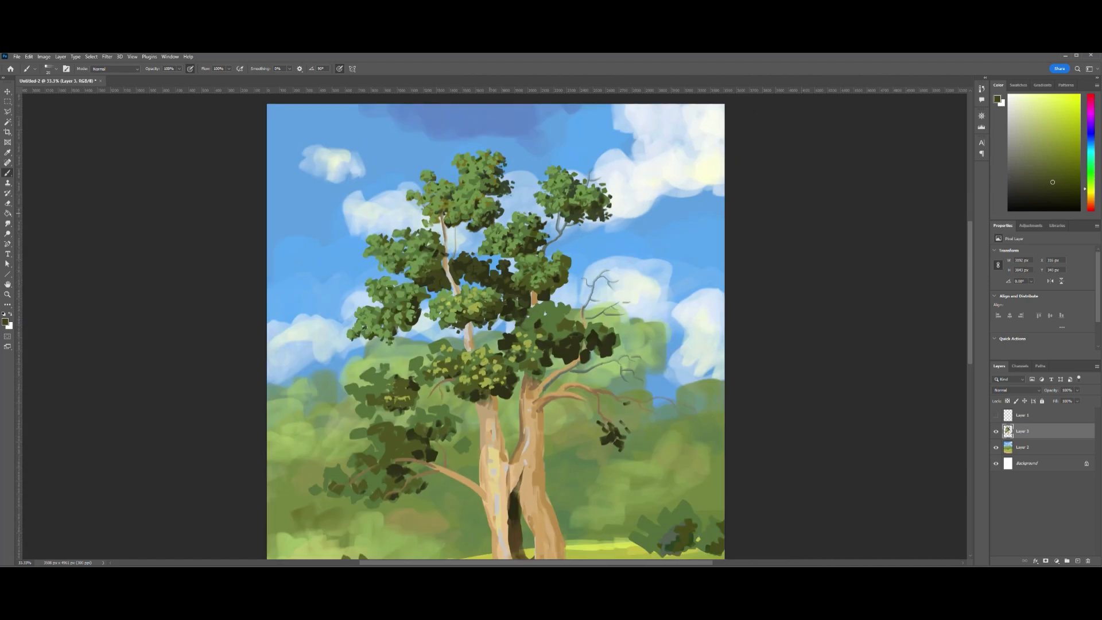
pyautogui.moveTo(438, 316); pyautogui.dragTo(406, 250)
pyautogui.moveTo(381, 324)
pyautogui.mouseDown()
pyautogui.moveTo(343, 345)
pyautogui.moveTo(396, 313)
pyautogui.mouseUp()
pyautogui.moveTo(499, 252)
pyautogui.mouseDown()
pyautogui.moveTo(530, 270)
pyautogui.moveTo(502, 333)
pyautogui.mouseUp()
# Dab light green and yellow-green leaves over the large foliage cluster above the right trunk.
pyautogui.keyDown('alt'); pyautogui.click(494, 332); pyautogui.keyUp('alt')
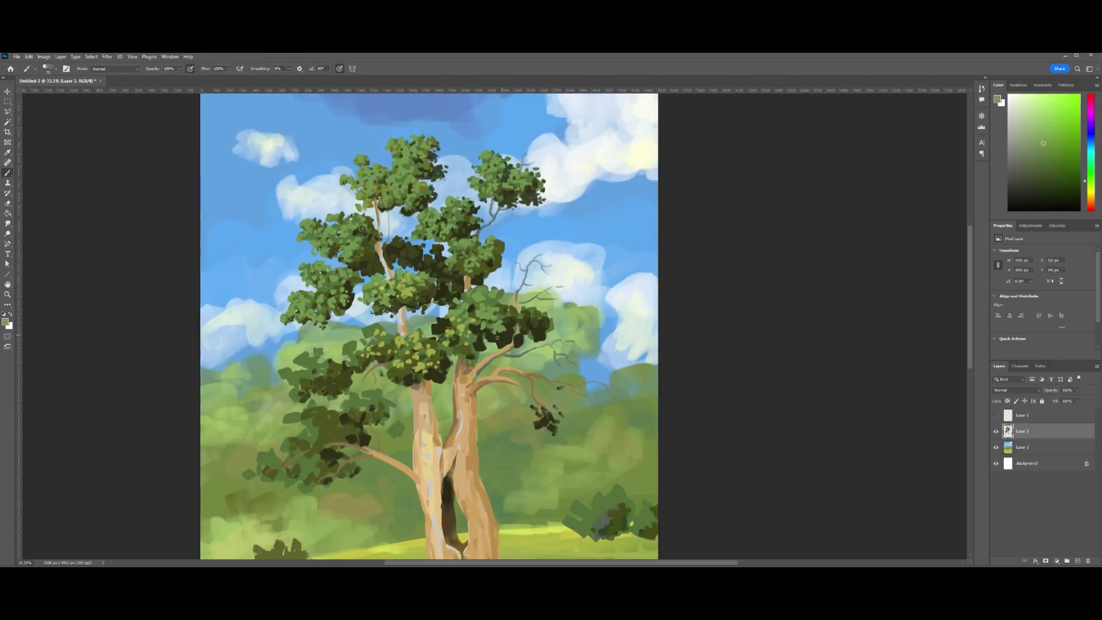
pyautogui.keyDown('alt'); pyautogui.click(488, 307); pyautogui.keyUp('alt')
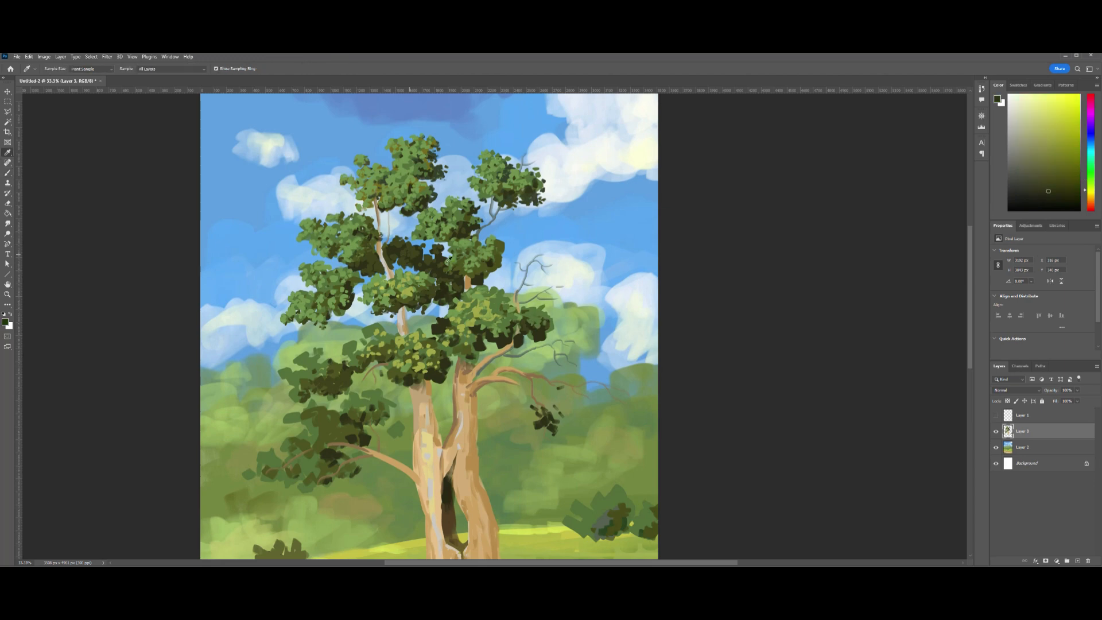
pyautogui.keyDown('alt'); pyautogui.scroll(-2, 570, 357); pyautogui.keyUp('alt')
pyautogui.keyDown('alt'); pyautogui.scroll(1, 496, 327); pyautogui.keyUp('alt')
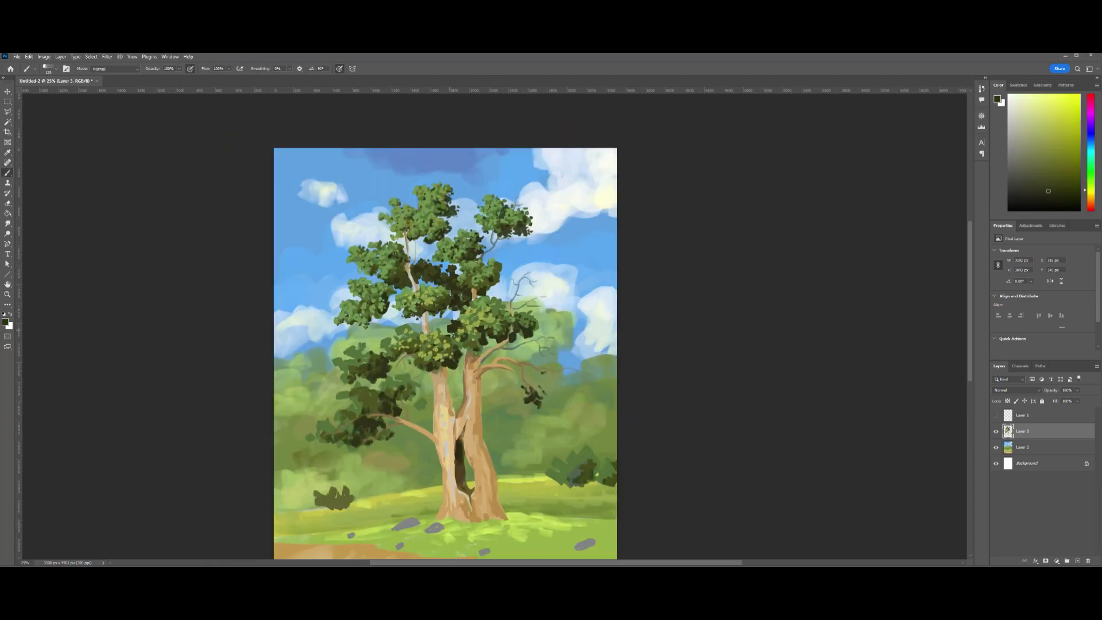
# Add green leaf dabs to the lower-left clusters and olive tones to the clusters above both trunks.
pyautogui.keyDown('alt'); pyautogui.click(352, 359); pyautogui.keyUp('alt')
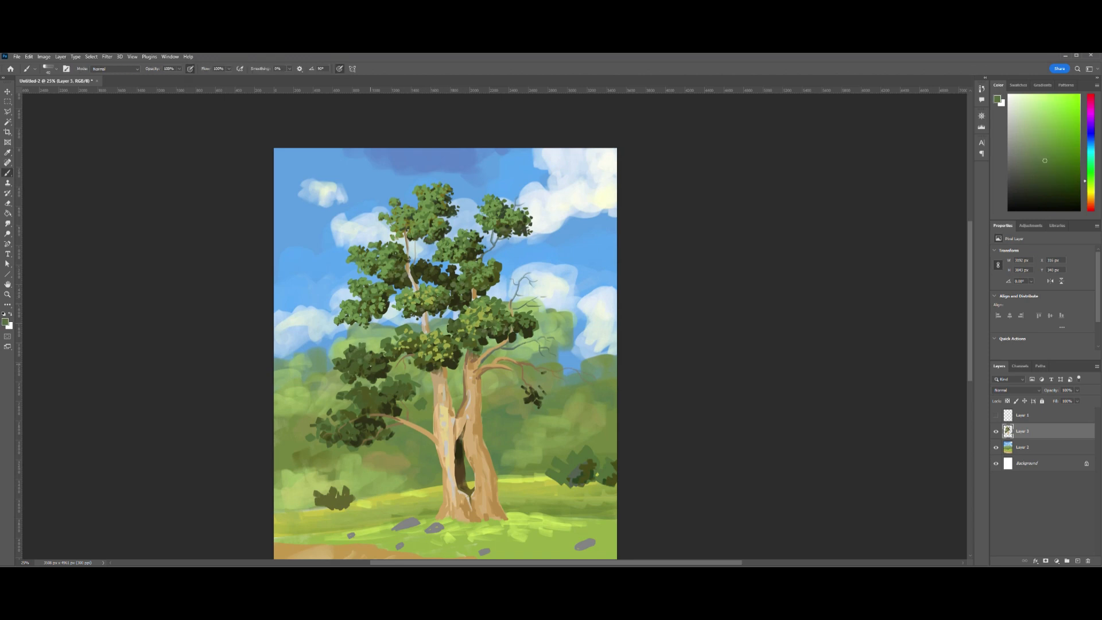
pyautogui.keyDown('alt'); pyautogui.click(481, 315); pyautogui.keyUp('alt')
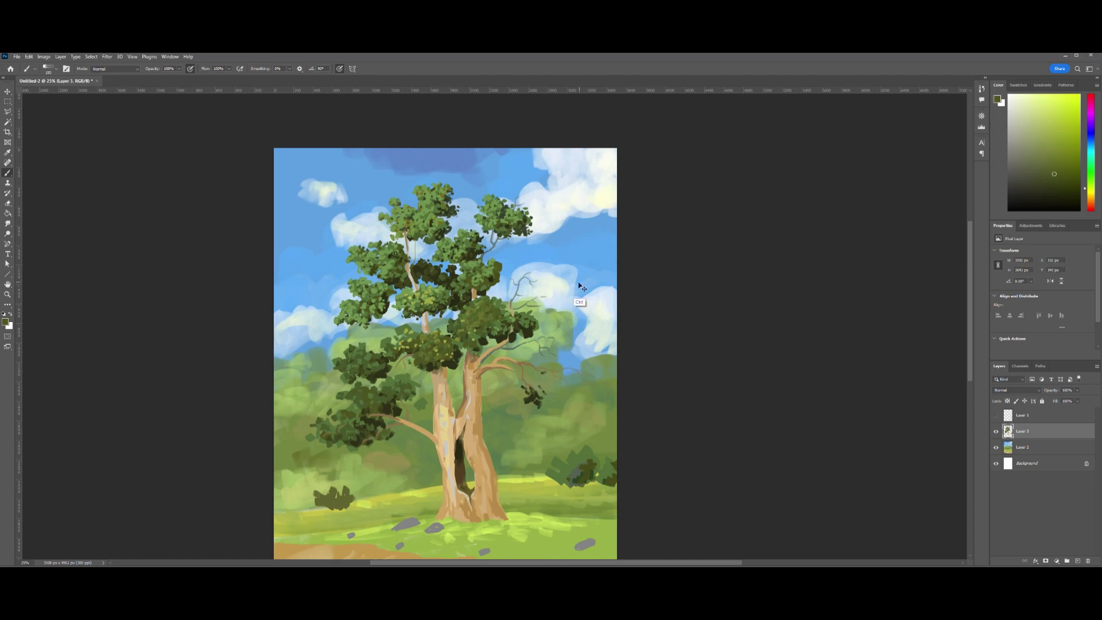
pyautogui.keyDown('alt'); pyautogui.click(448, 330); pyautogui.keyUp('alt')
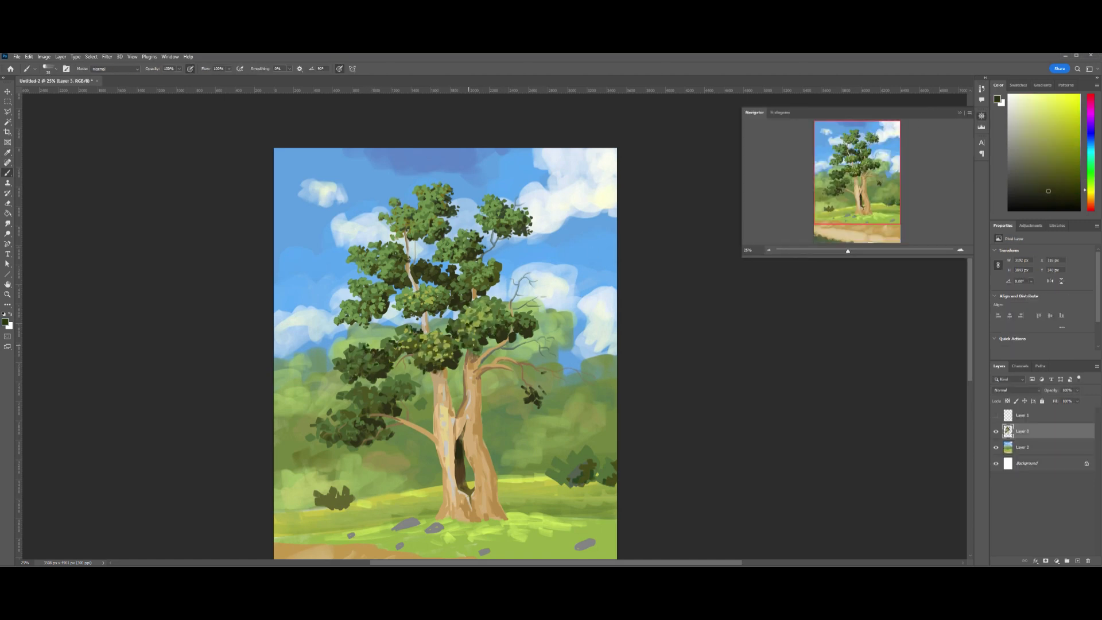
# Paint near-black shadows into the right and lower-left foliage clusters and work olive tones between them.
pyautogui.moveTo(468, 329); pyautogui.dragTo(512, 307)
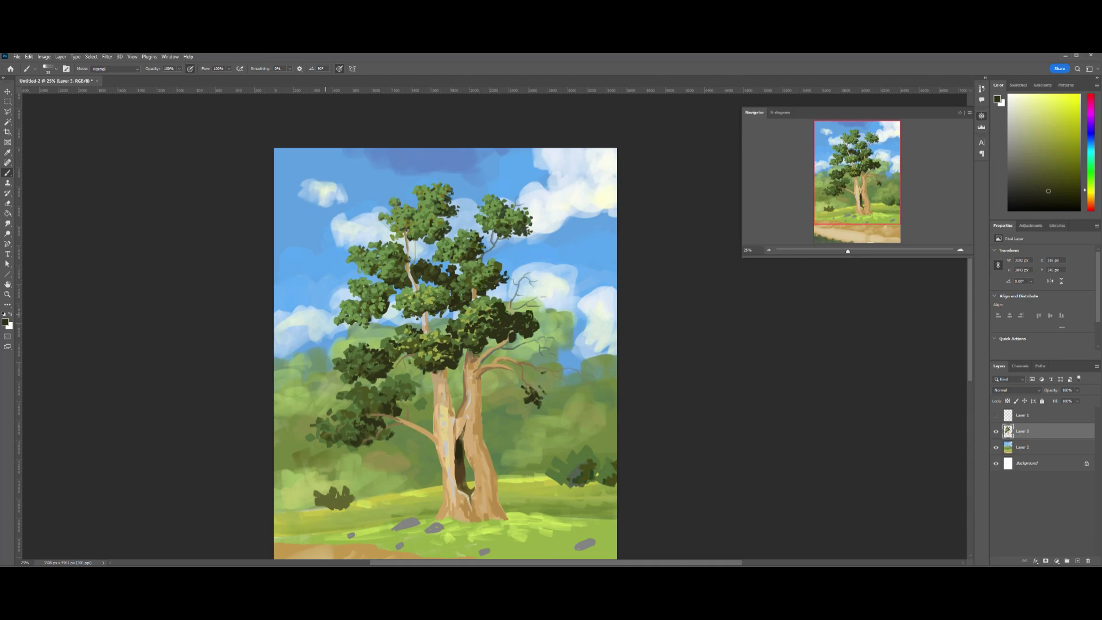
pyautogui.moveTo(366, 443); pyautogui.dragTo(404, 395)
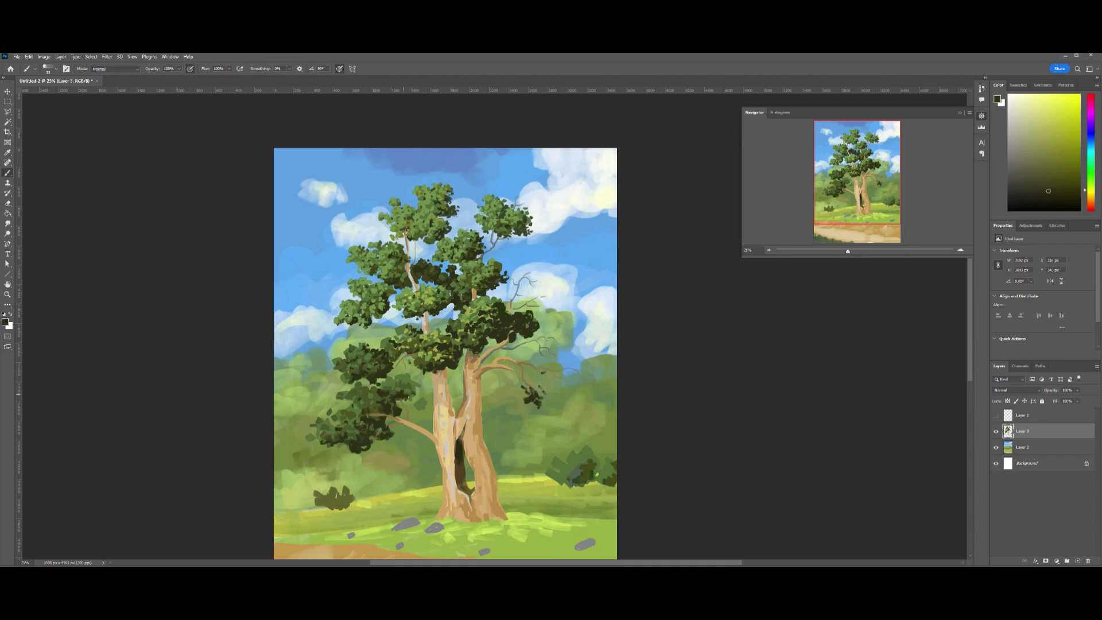
pyautogui.keyDown('alt'); pyautogui.click(500, 224); pyautogui.keyUp('alt')
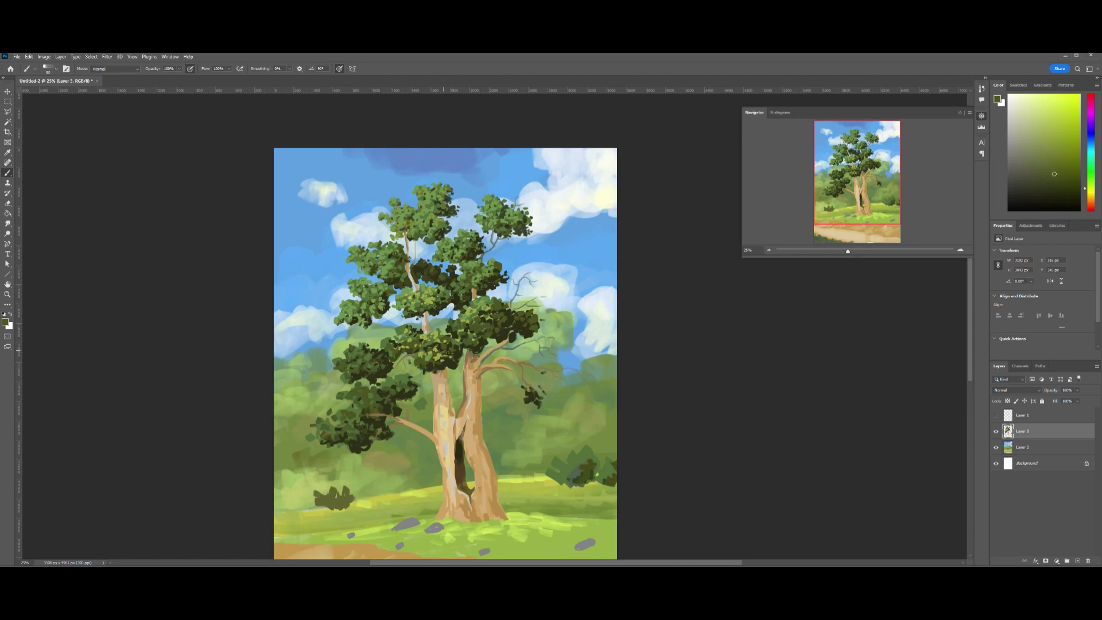
# Erase small gaps in the foliage clusters so the background shows through.
pyautogui.press('e')
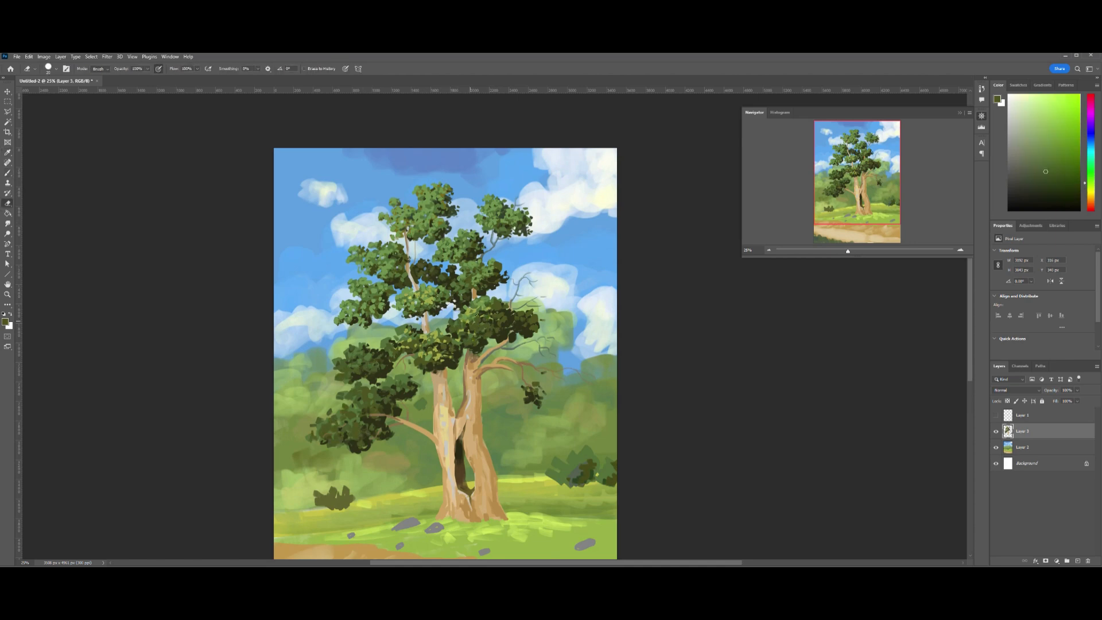
pyautogui.scroll(-2, 364, 423)
pyautogui.scroll(3, 361, 392)
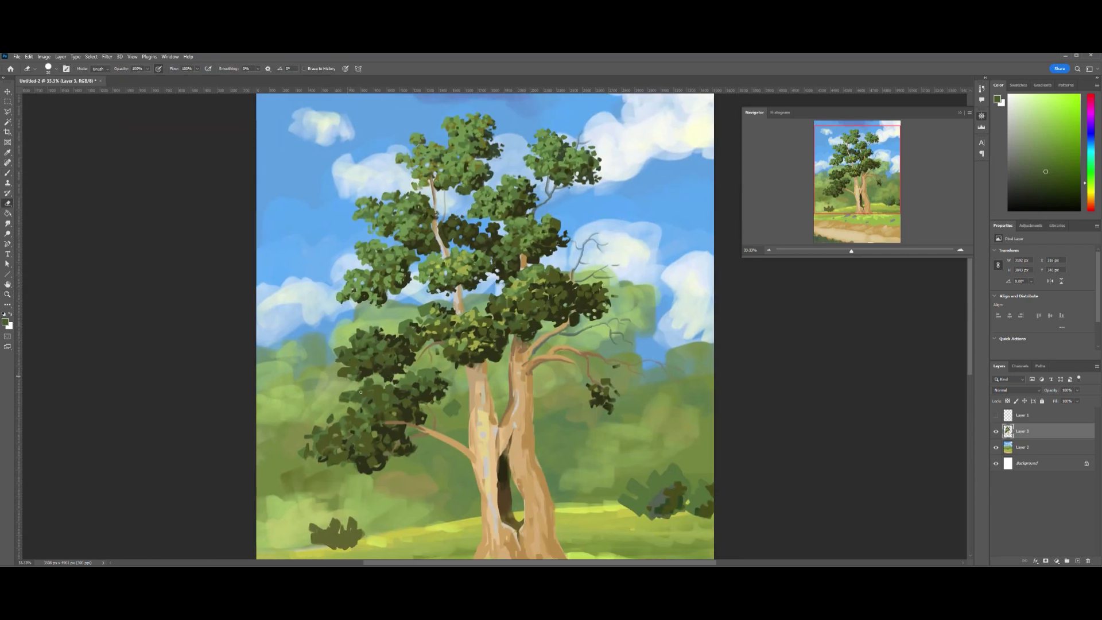
pyautogui.scroll(-2, 371, 444)
pyautogui.scroll(3, 371, 444)
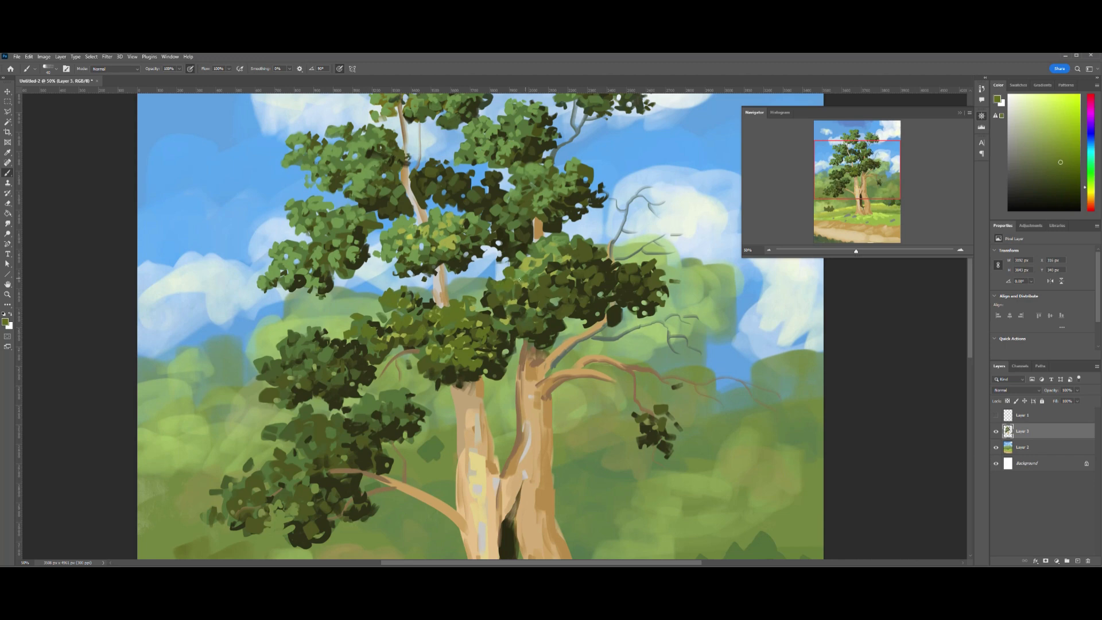
# Dab olive leaves over the clusters above the two trunks and break them up with near-black dabs.
pyautogui.scroll(1, 560, 260)
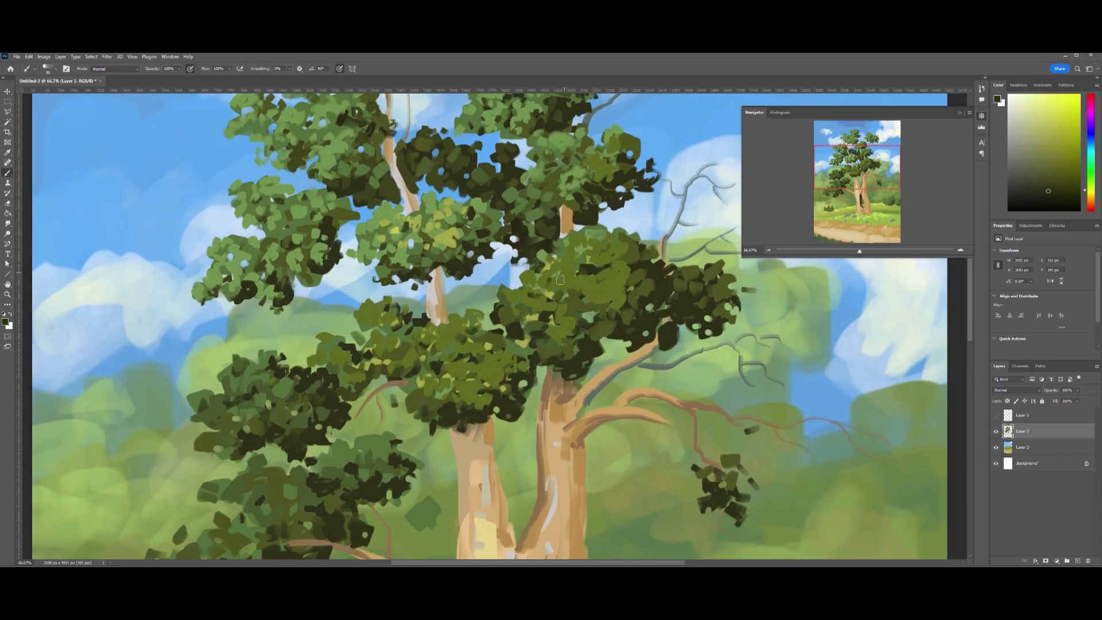
pyautogui.click(391, 345)
pyautogui.click(442, 349)
pyautogui.click(585, 295)
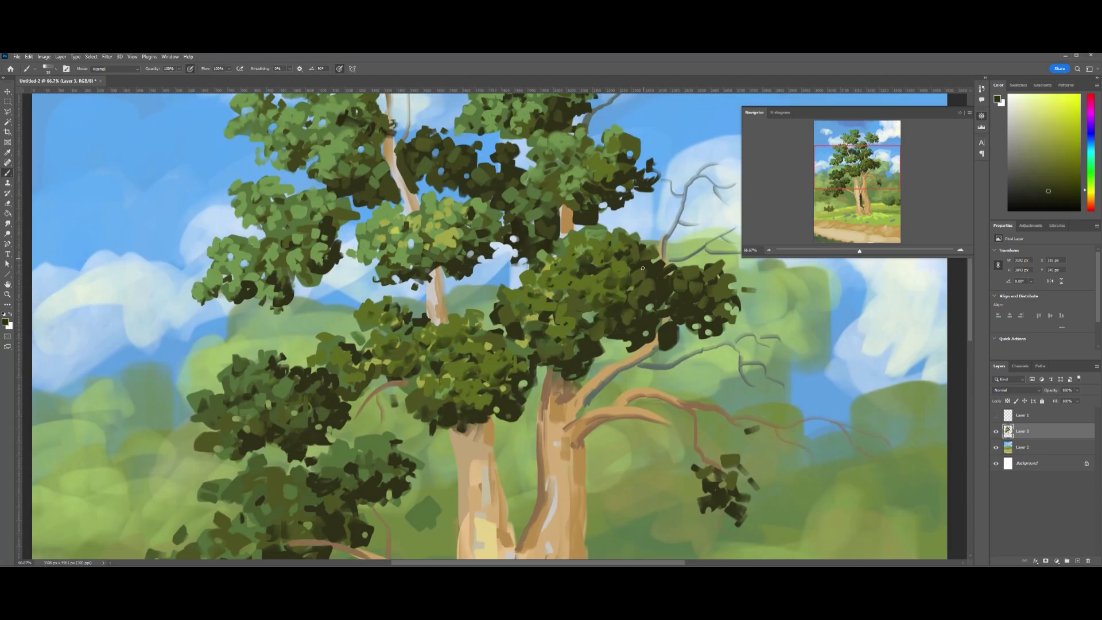
# Shade the right trunk beneath the foliage and the branch to the upper-right cluster with dark brown.
pyautogui.scroll(-1, 580, 313)
pyautogui.keyDown('alt'); pyautogui.click(363, 370); pyautogui.keyUp('alt')
pyautogui.press('h')
pyautogui.moveTo(363, 371); pyautogui.dragTo(625, 412)
pyautogui.keyDown('alt'); pyautogui.click(523, 232); pyautogui.keyUp('alt')
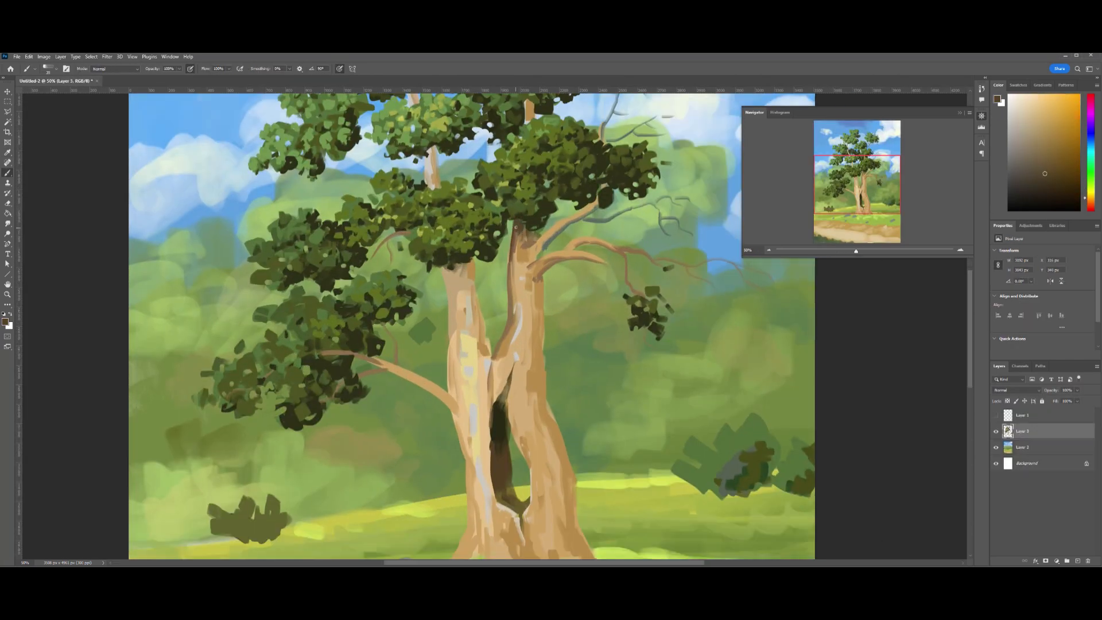
pyautogui.press('h')
pyautogui.moveTo(524, 246); pyautogui.dragTo(540, 246)
pyautogui.keyDown('alt'); pyautogui.click(492, 330); pyautogui.keyUp('alt')
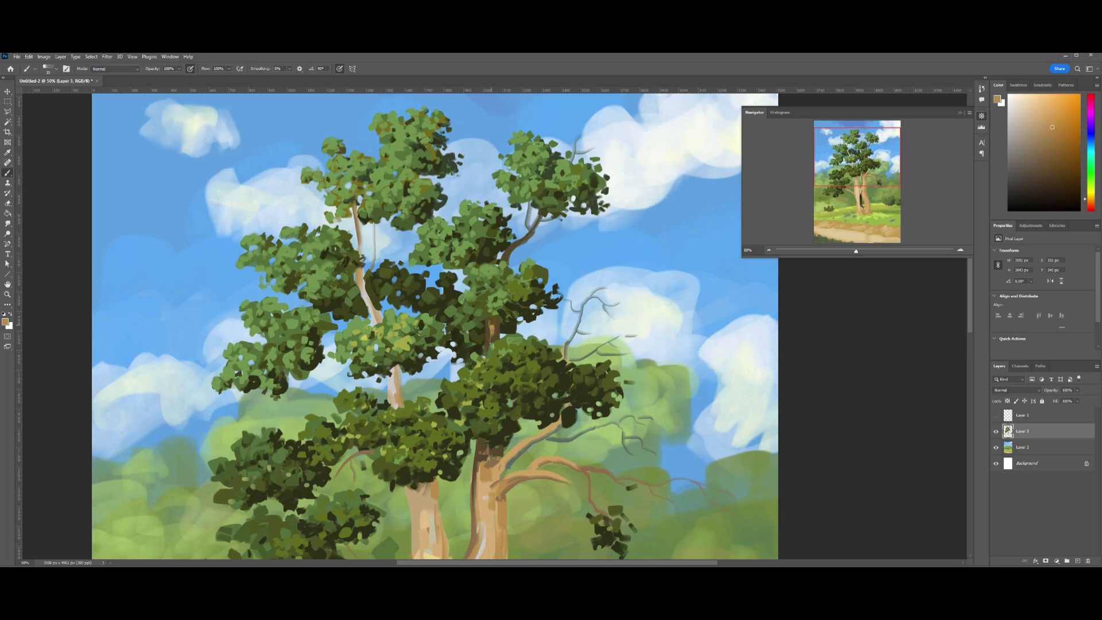
# Paint thin blue-grey twigs around the upper-right cluster and a small branch beside the thin left trunk.
pyautogui.keyDown('alt'); pyautogui.click(544, 210); pyautogui.keyUp('alt')
pyautogui.moveTo(577, 140); pyautogui.dragTo(545, 186)
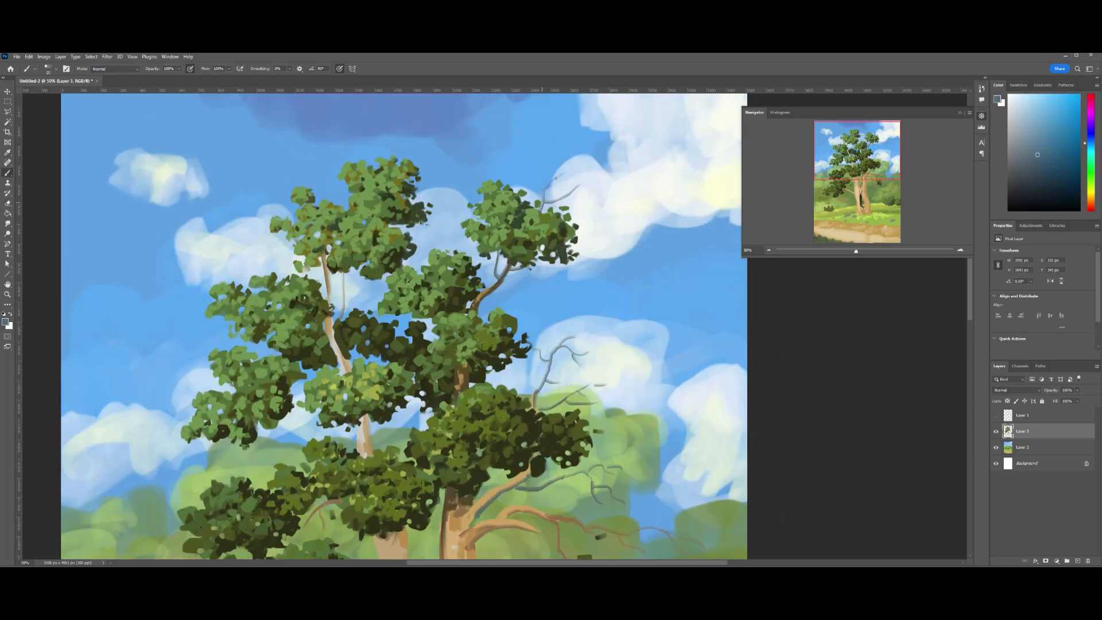
pyautogui.moveTo(599, 358); pyautogui.dragTo(629, 304)
pyautogui.press('e')
pyautogui.press('h')
pyautogui.click(532, 211)
pyautogui.press('b')
pyautogui.moveTo(372, 218); pyautogui.dragTo(372, 265)
pyautogui.moveTo(350, 204); pyautogui.dragTo(352, 221)
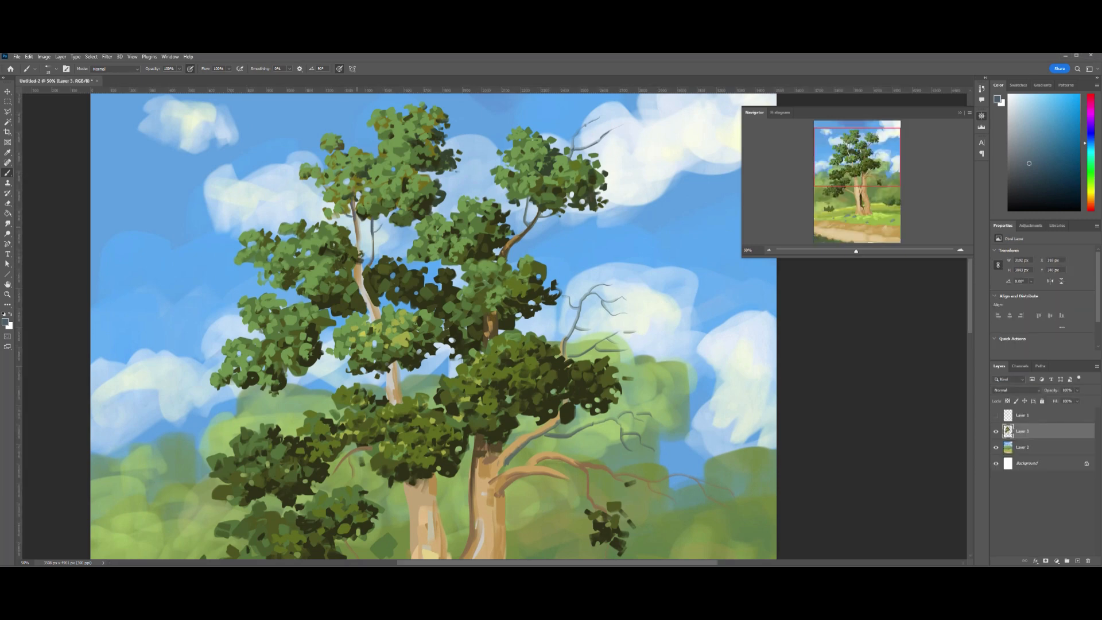
# Lighten the thin left trunk with tan and add a fork to the small blue-grey branch beside it.
pyautogui.keyDown('alt'); pyautogui.click(372, 276); pyautogui.keyUp('alt')
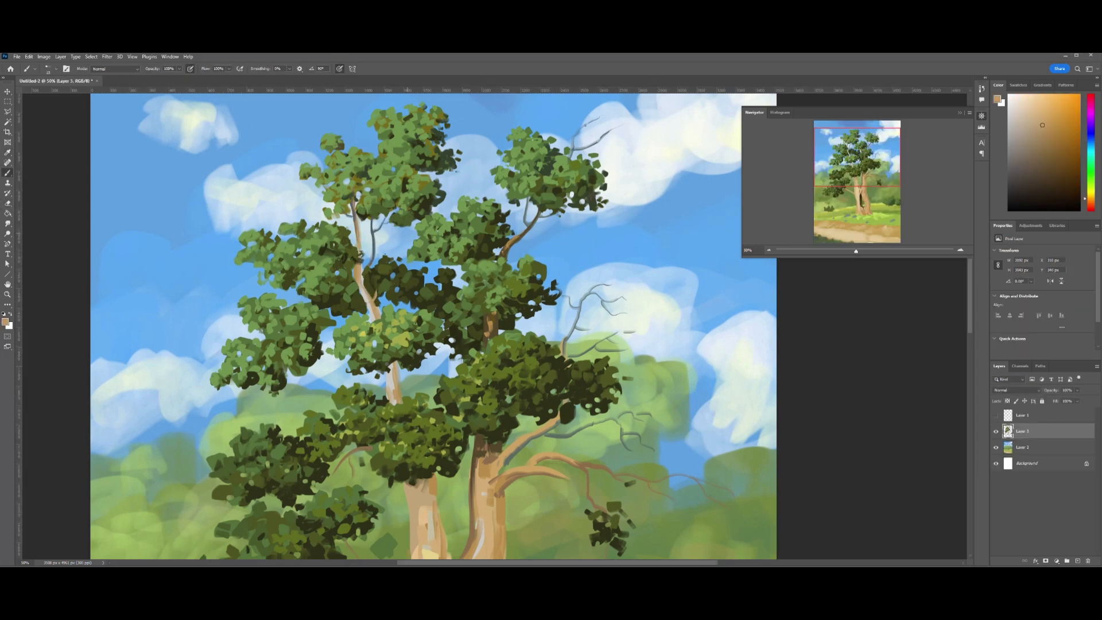
pyautogui.keyDown('alt'); pyautogui.click(375, 239); pyautogui.keyUp('alt')
pyautogui.press('e')
pyautogui.press('b')
# Paint curved tan branches across the middle-right cluster and the large cluster above the right trunk.
pyautogui.keyDown('alt'); pyautogui.click(372, 276); pyautogui.keyUp('alt')
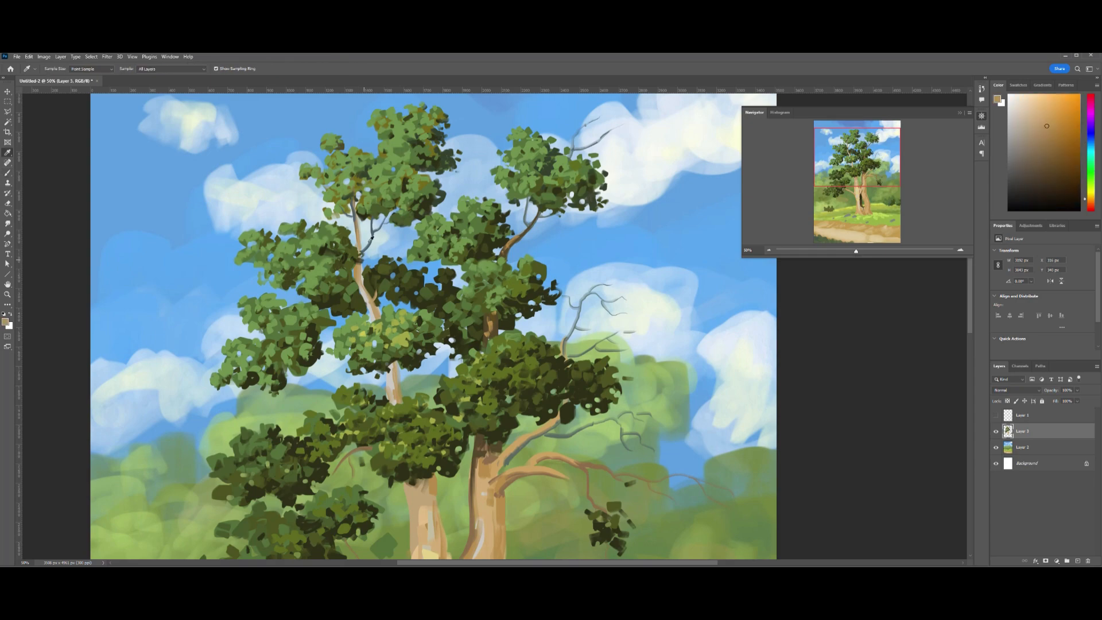
pyautogui.moveTo(457, 310)
pyautogui.mouseDown()
pyautogui.moveTo(486, 335)
pyautogui.moveTo(429, 291)
pyautogui.mouseUp()
pyautogui.hotkey('ctrl', '+')
pyautogui.hotkey('ctrl', '-')
pyautogui.moveTo(500, 453); pyautogui.dragTo(457, 386)
pyautogui.moveTo(537, 432); pyautogui.dragTo(566, 385)
pyautogui.moveTo(556, 409); pyautogui.dragTo(520, 366)
# Paint tan branches through the small middle cluster and from the thin left trunk into the upper-left foliage.
pyautogui.hotkey('ctrl', '-')
pyautogui.hotkey('ctrl', '-')
pyautogui.hotkey('ctrl', '-')
pyautogui.hotkey('ctrl', '-')
pyautogui.hotkey('ctrl', '+')
pyautogui.hotkey('ctrl', '+')
pyautogui.hotkey('ctrl', '+')
pyautogui.hotkey('ctrl', '+')
pyautogui.moveTo(383, 363); pyautogui.dragTo(352, 333)
pyautogui.moveTo(358, 260); pyautogui.dragTo(331, 241)
# Shade the thin left trunk and its branch joints with dark brown using a smaller brush.
pyautogui.press('[')
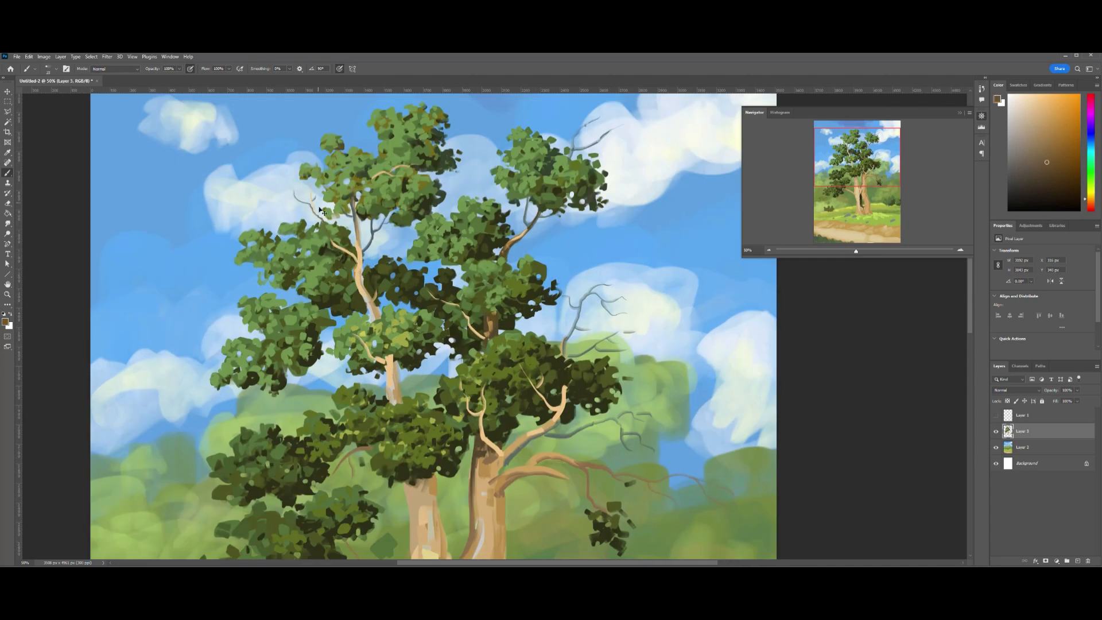
pyautogui.scroll(-3, 434, 326)
pyautogui.moveTo(395, 325); pyautogui.dragTo(403, 291)
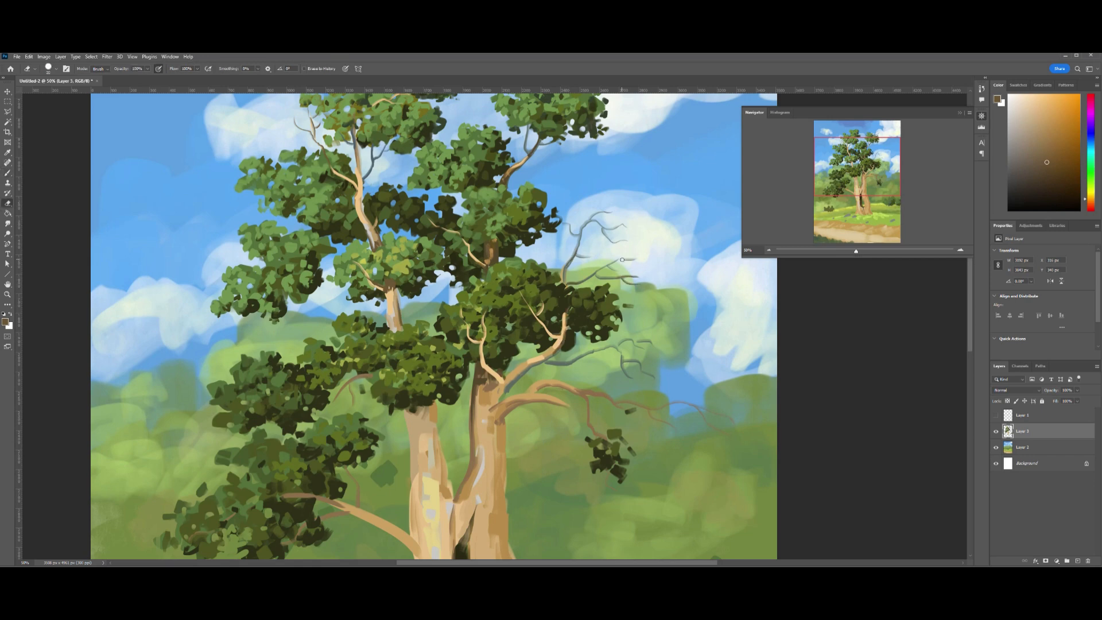
# Paint a short curved tan twig growing from the upper inner side of the thick left trunk.
pyautogui.press('h')
pyautogui.click(707, 233)
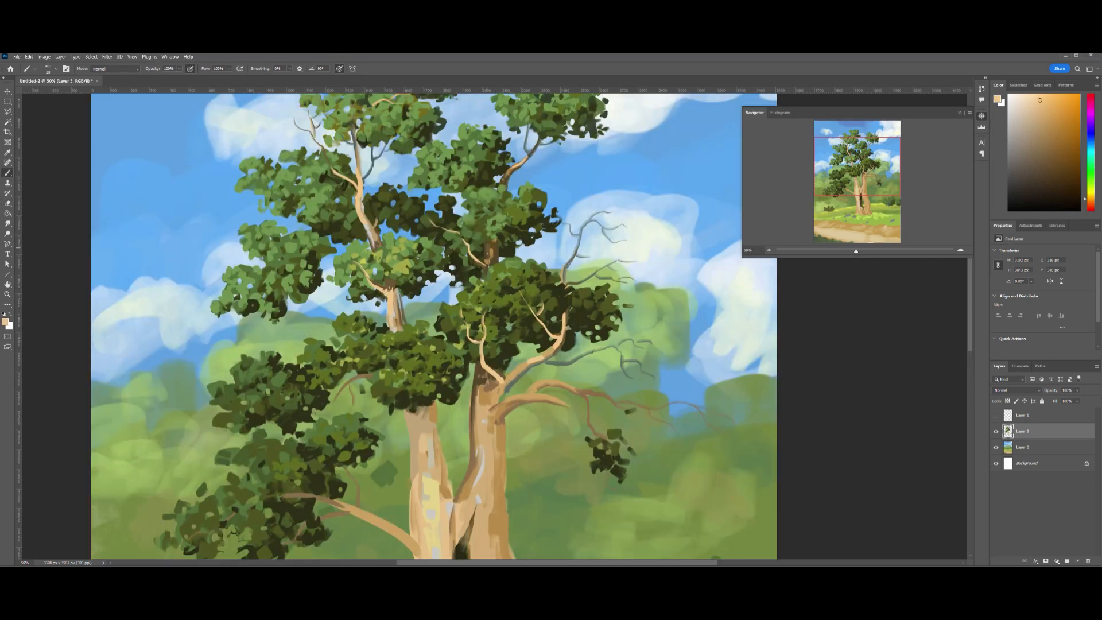
pyautogui.scroll(3, 431, 327)
pyautogui.press('h')
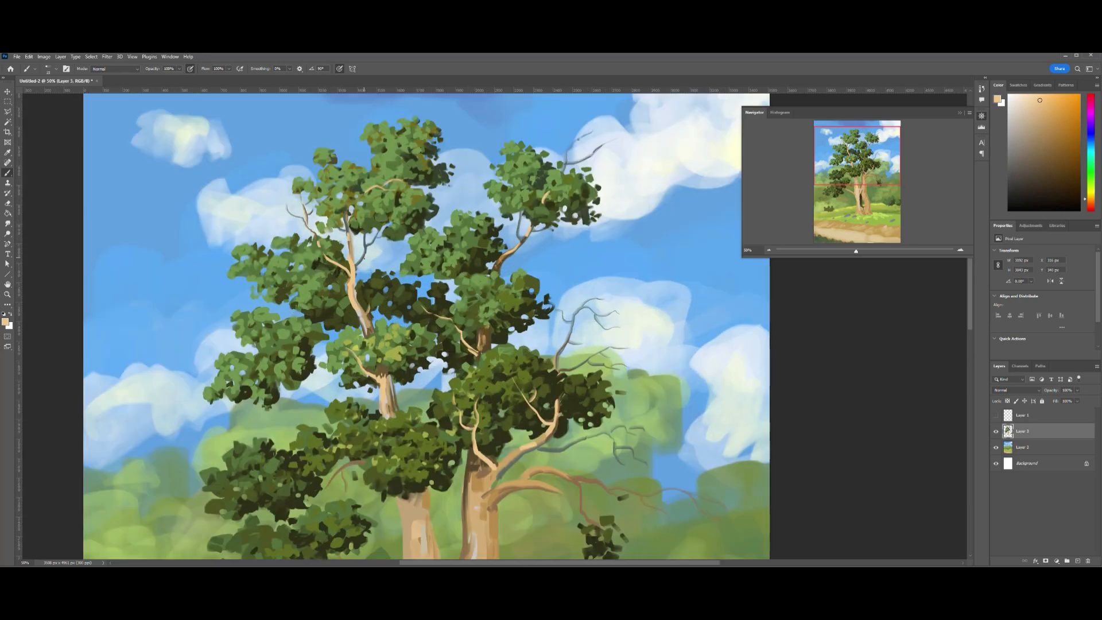
pyautogui.hotkey('ctrl', '-')
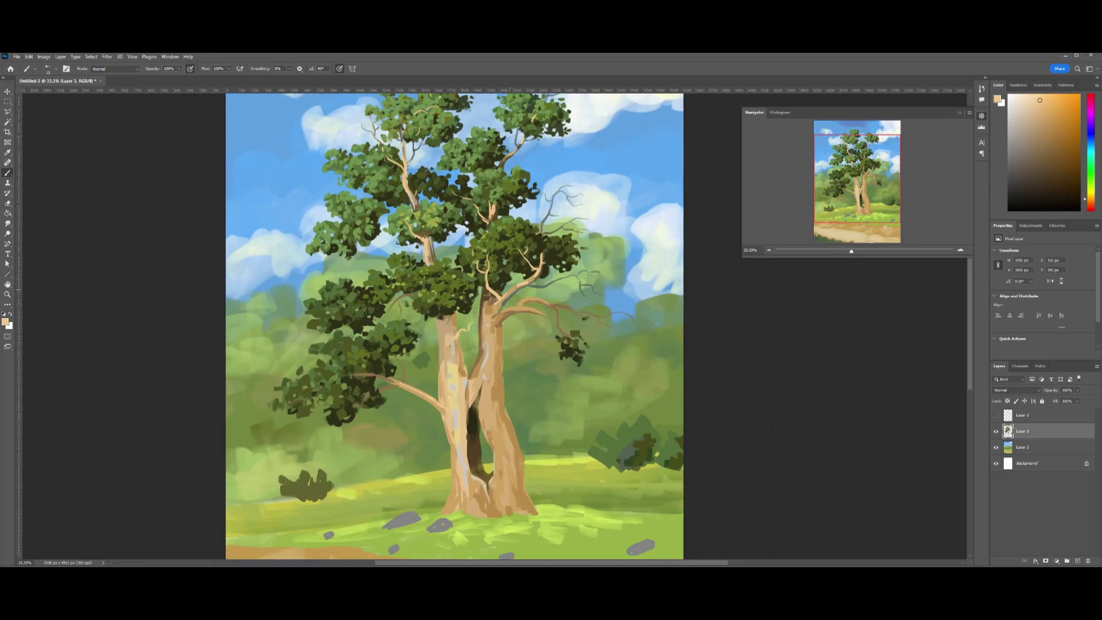
pyautogui.hotkey('ctrl', '+')
pyautogui.press('h')
pyautogui.click(475, 288)
# Highlight the right trunk's long lower branch with light tan and clean its edges with the eraser.
pyautogui.keyDown('alt'); pyautogui.click(576, 231); pyautogui.keyUp('alt')
pyautogui.press('e')
pyautogui.press('b')
pyautogui.press('h')
pyautogui.click(441, 340)
# Shade the right trunk with brown strokes down its length and a dark grey-brown outer edge.
pyautogui.keyDown('alt'); pyautogui.click(505, 344); pyautogui.keyUp('alt')
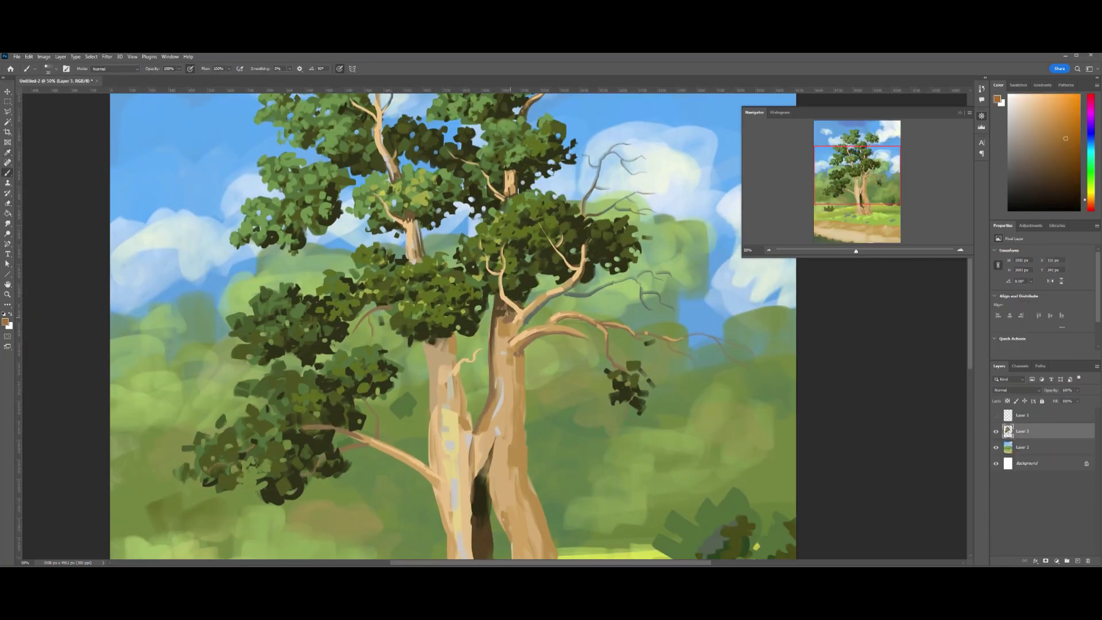
pyautogui.moveTo(532, 270); pyautogui.dragTo(542, 427)
pyautogui.hotkey('ctrl', '-')
pyautogui.keyDown('alt'); pyautogui.click(481, 270); pyautogui.keyUp('alt')
pyautogui.moveTo(496, 344); pyautogui.dragTo(504, 386)
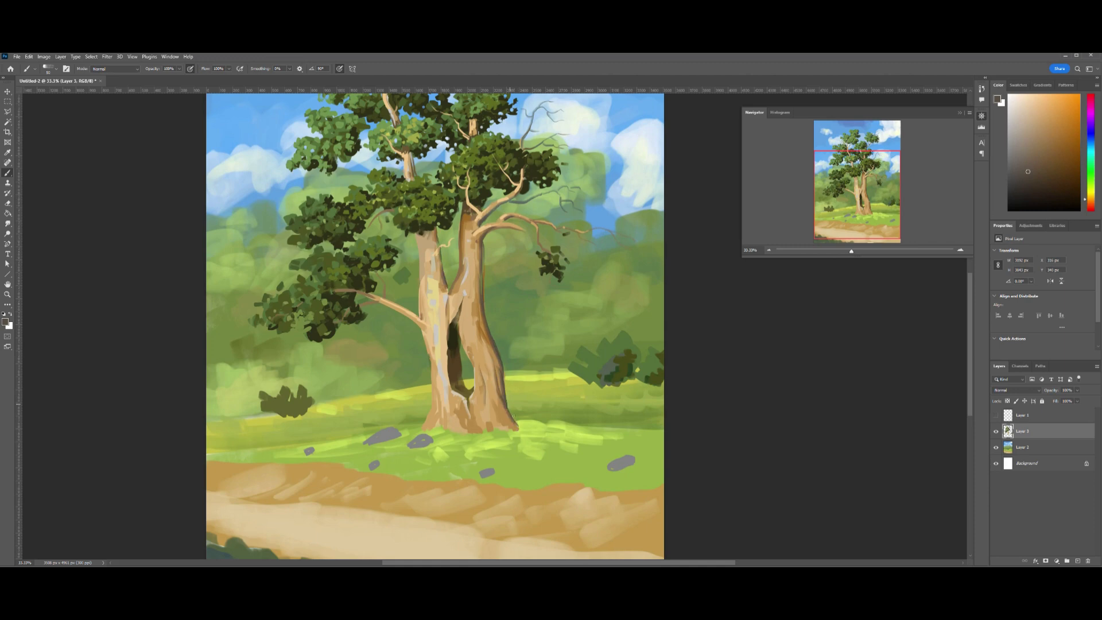
# Paint pale grey bark highlights along the trunks and around the flared base.
pyautogui.keyDown('alt'); pyautogui.click(442, 426); pyautogui.keyUp('alt')
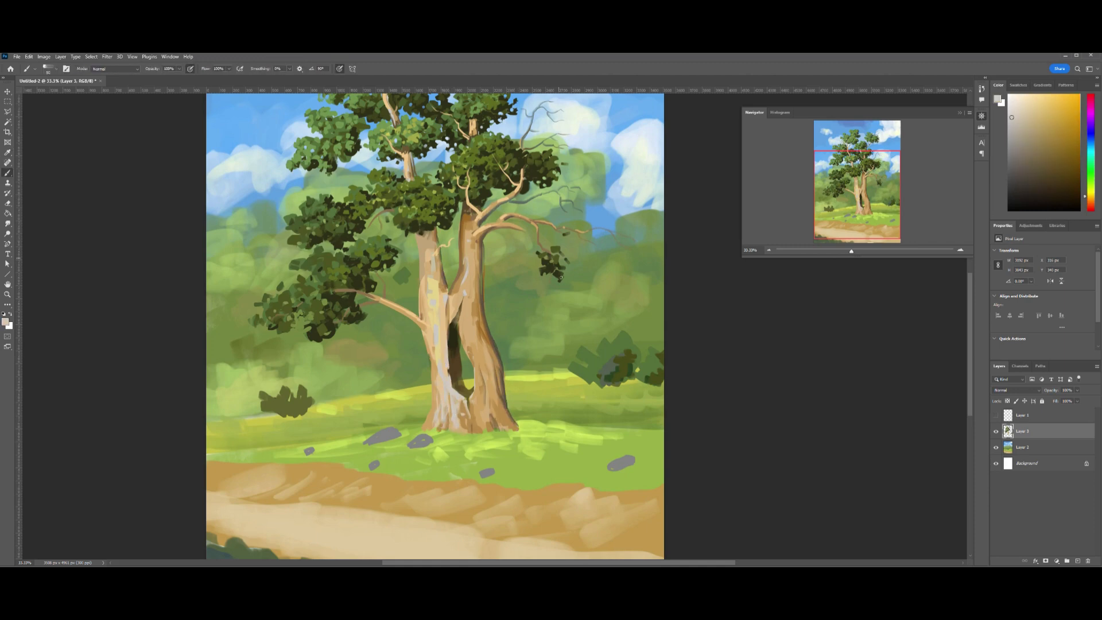
pyautogui.keyDown('alt'); pyautogui.click(481, 331); pyautogui.keyUp('alt')
pyautogui.moveTo(472, 262); pyautogui.dragTo(486, 474)
pyautogui.scroll(-3, 486, 401)
pyautogui.scroll(5, 493, 356)
# Add golden-brown bark strokes to the right trunk and its lower branch and tidy the left trunk.
pyautogui.keyDown('alt'); pyautogui.click(512, 360); pyautogui.keyUp('alt')
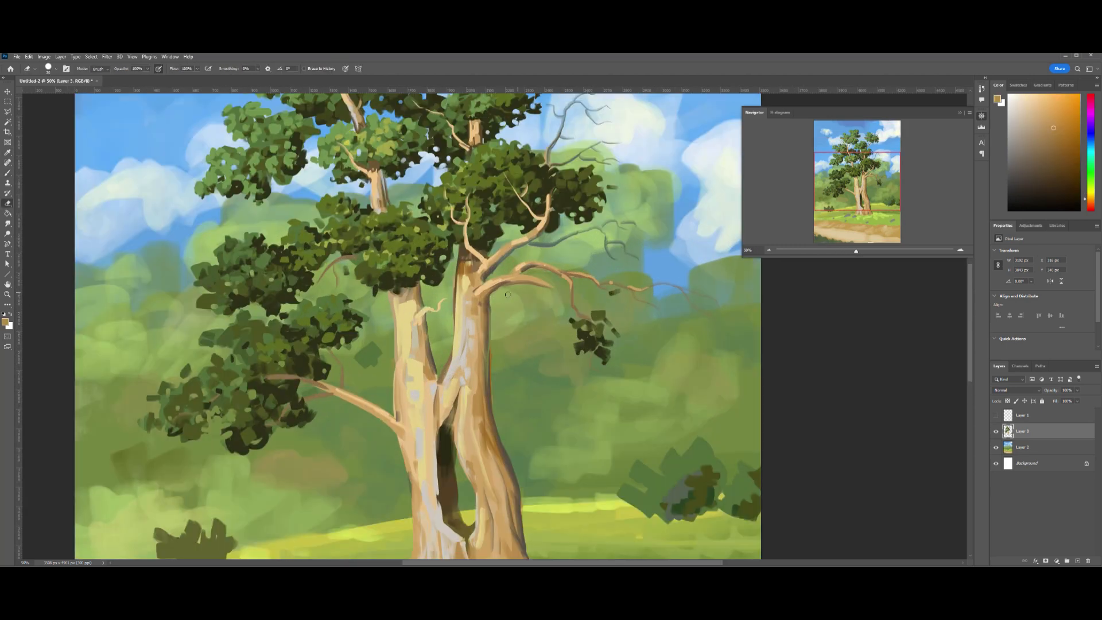
pyautogui.moveTo(512, 359); pyautogui.dragTo(565, 280)
pyautogui.moveTo(569, 359)
pyautogui.mouseDown()
pyautogui.moveTo(576, 454)
pyautogui.moveTo(558, 530)
pyautogui.mouseUp()
pyautogui.moveTo(428, 339); pyautogui.dragTo(428, 376)
# Lasso a narrow strip along the left trunk's outer edge above the lower branch, returning to the brush.
pyautogui.press('l')
pyautogui.scroll(-3, 428, 376)
pyautogui.moveTo(426, 301); pyautogui.dragTo(424, 323)
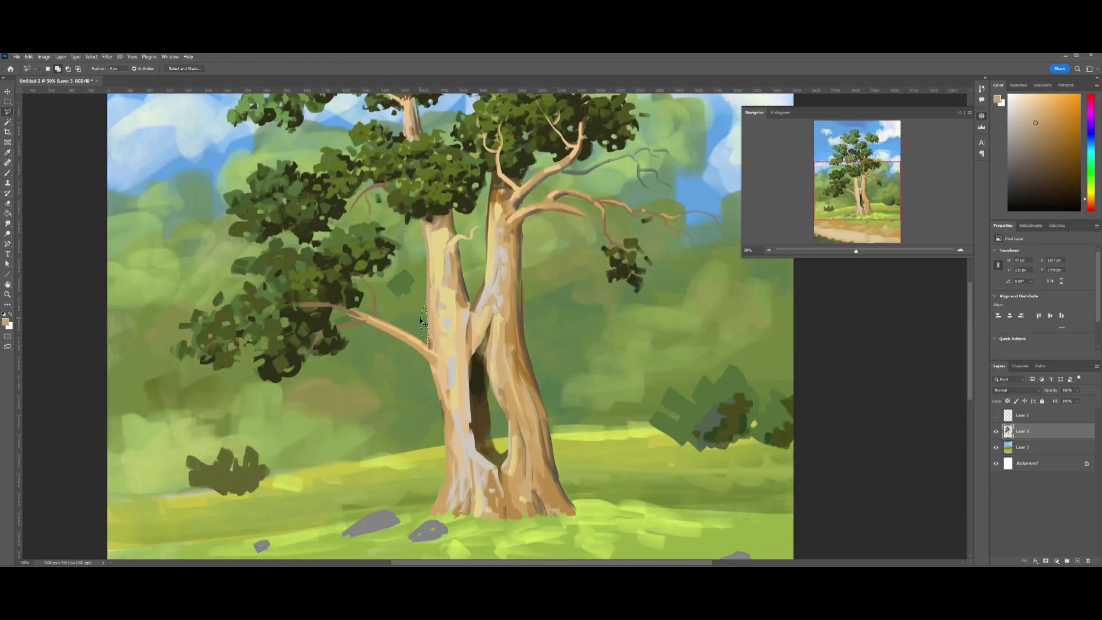
pyautogui.press('b')
pyautogui.hotkey('ctrl', '-')
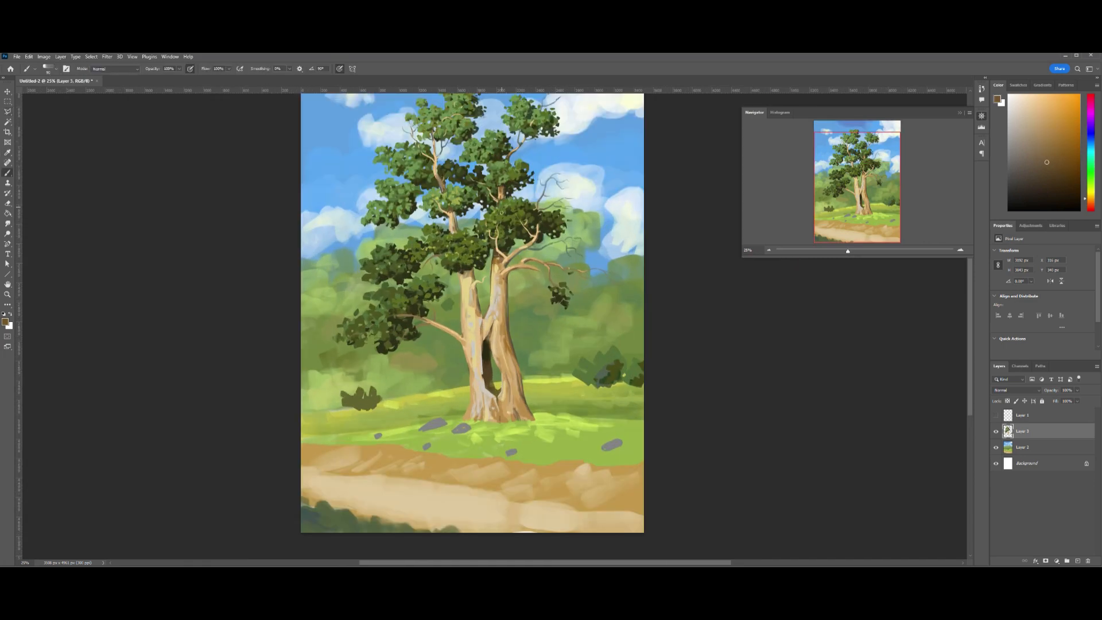
# Shade the undersides of the right trunk's branches with dark grey-brown and extend the thin twigs at their ends.
pyautogui.scroll(2, 502, 213)
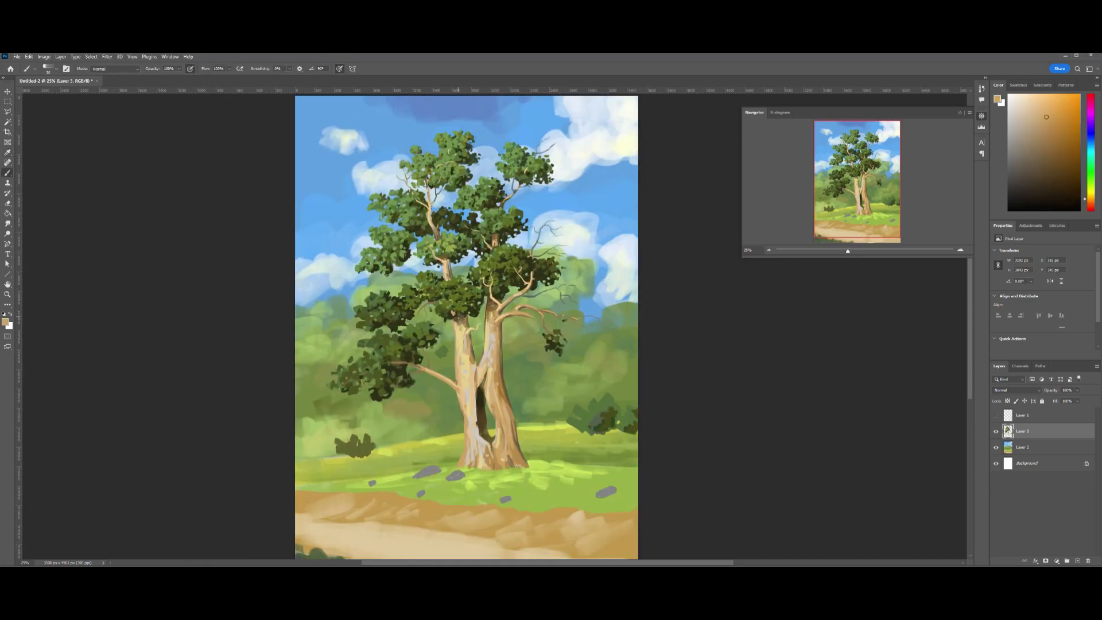
pyautogui.hotkey('ctrl', '+')
pyautogui.keyDown('alt'); pyautogui.click(503, 290); pyautogui.keyUp('alt')
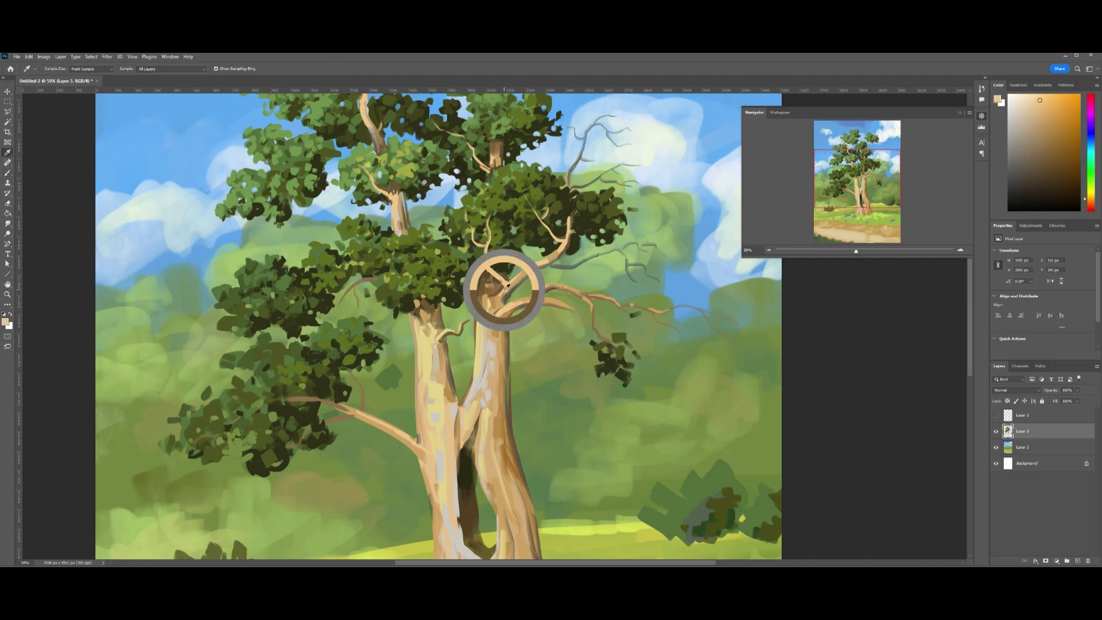
pyautogui.keyDown('alt'); pyautogui.click(542, 310); pyautogui.keyUp('alt')
pyautogui.moveTo(543, 299); pyautogui.dragTo(744, 332)
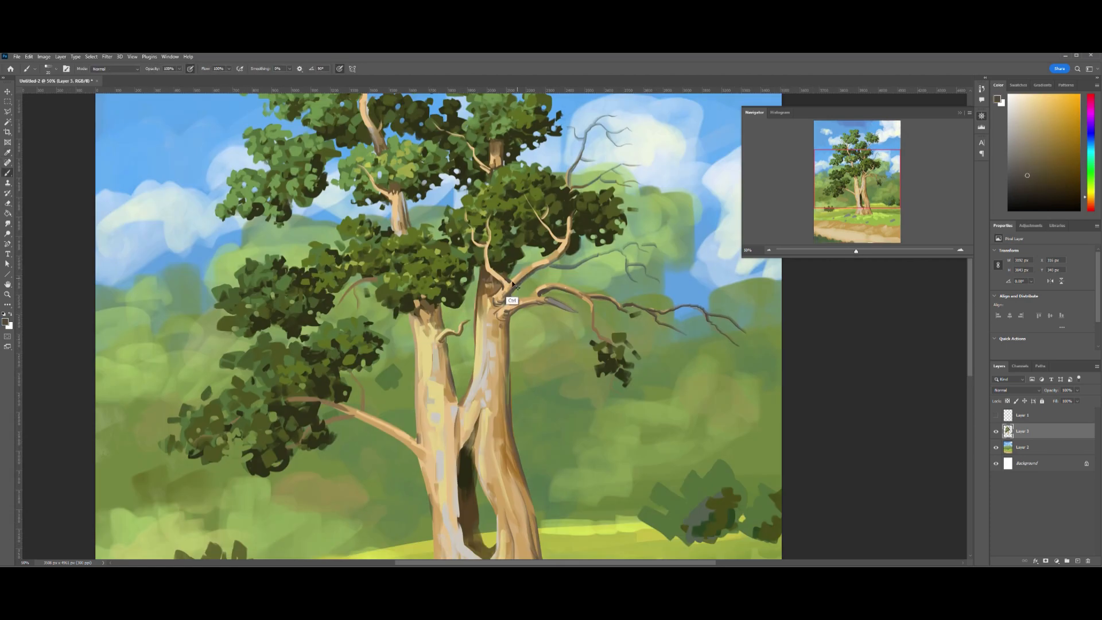
pyautogui.moveTo(549, 256); pyautogui.dragTo(574, 244)
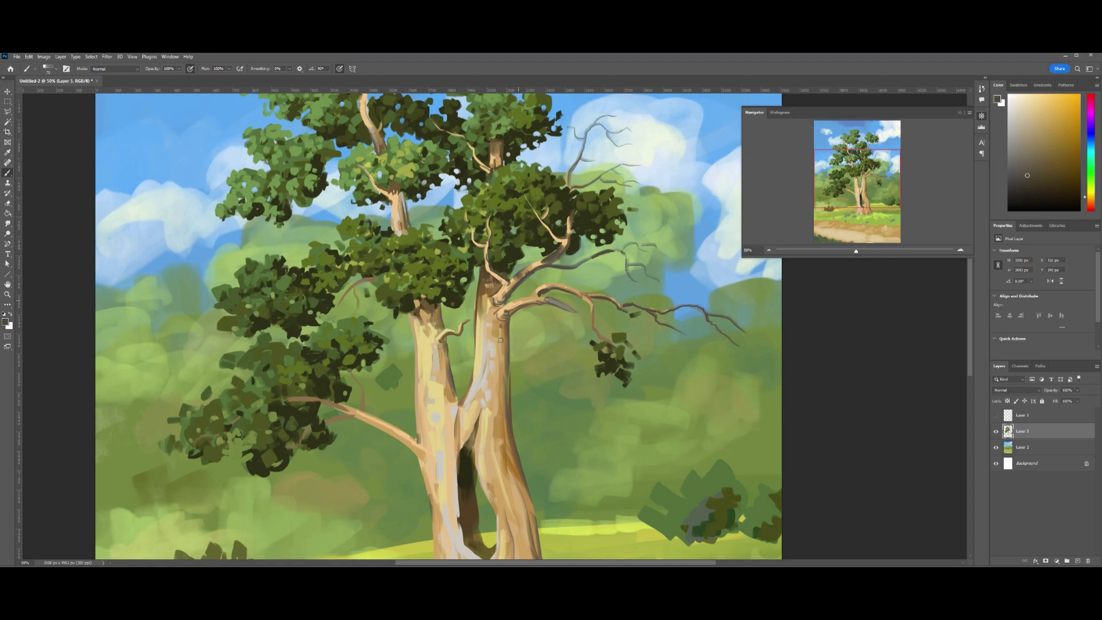
# Darken the upper trunk sections beneath the foliage clusters with grey-brown and clean their edges.
pyautogui.scroll(-3, 500, 301)
pyautogui.press('e')
pyautogui.press('b')
pyautogui.scroll(4, 505, 275)
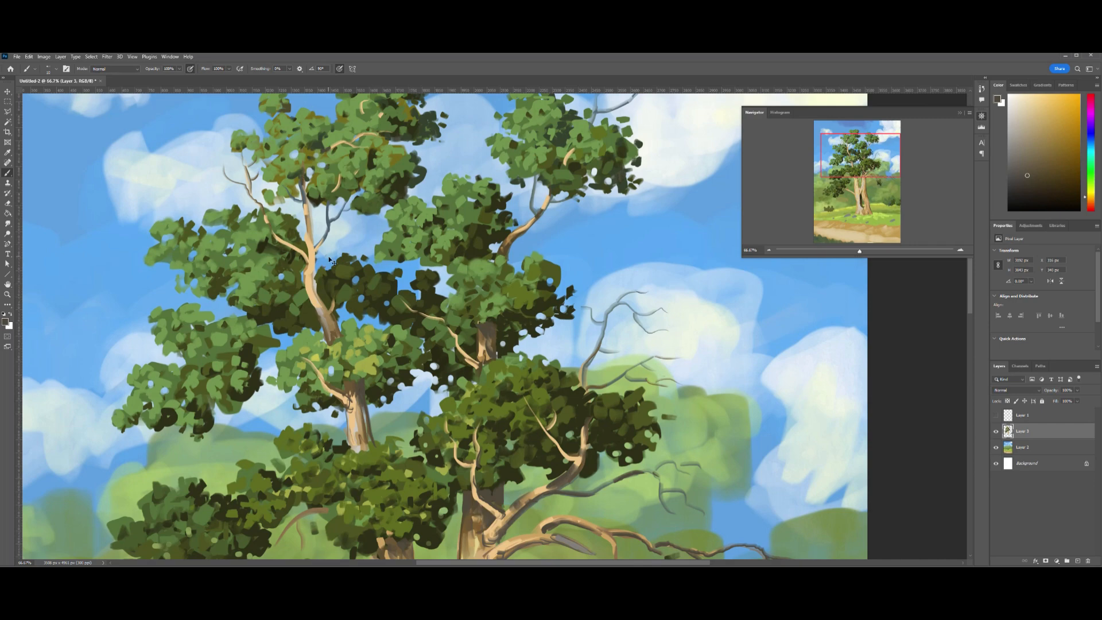
pyautogui.scroll(-1, 316, 255)
pyautogui.scroll(2, 401, 345)
# Erase small gaps between the leaves of the lower-left foliage cluster.
pyautogui.press('e')
pyautogui.scroll(2, 704, 195)
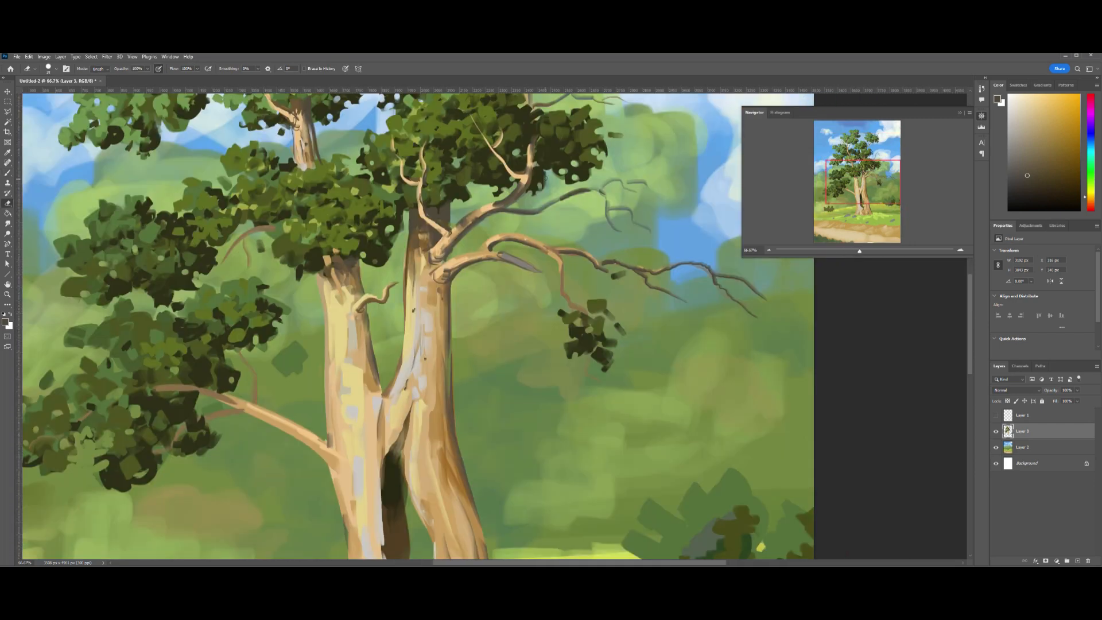
pyautogui.scroll(-1, 701, 294)
pyautogui.scroll(1, 413, 250)
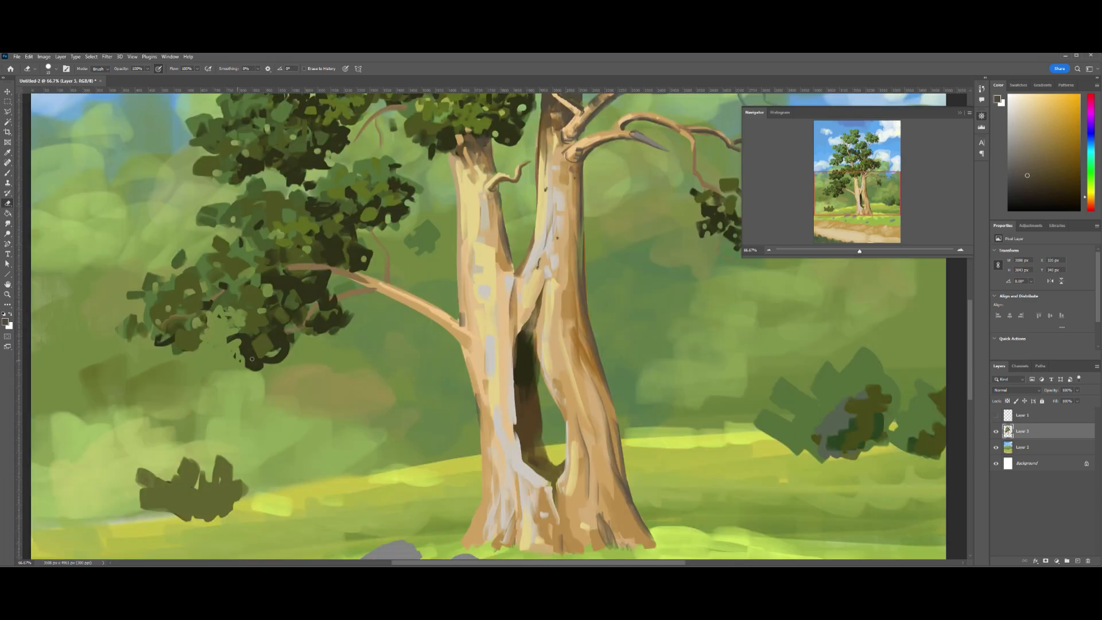
pyautogui.scroll(-2, 228, 358)
# Paint grey-brown bark folds where the lower-left branch joins the left trunk.
pyautogui.press('b')
pyautogui.scroll(1, 448, 344)
pyautogui.scroll(1, 420, 339)
pyautogui.keyDown('alt'); pyautogui.click(421, 339); pyautogui.keyUp('alt')
pyautogui.scroll(-4, 421, 339)
pyautogui.scroll(3, 386, 300)
pyautogui.moveTo(474, 347); pyautogui.dragTo(469, 379)
pyautogui.moveTo(481, 370); pyautogui.dragTo(477, 424)
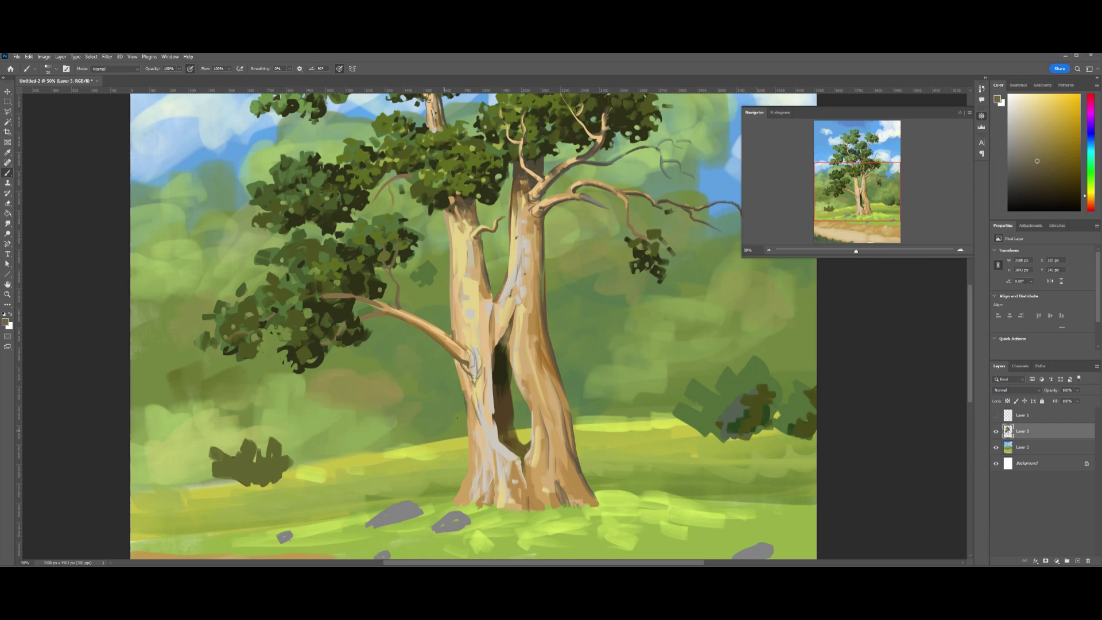
# Paint thin dark cracks around the trunk base and deepen the shadow inside the hollow.
pyautogui.keyDown('alt'); pyautogui.click(478, 423); pyautogui.keyUp('alt')
pyautogui.moveTo(526, 508); pyautogui.dragTo(520, 379)
pyautogui.press(']')
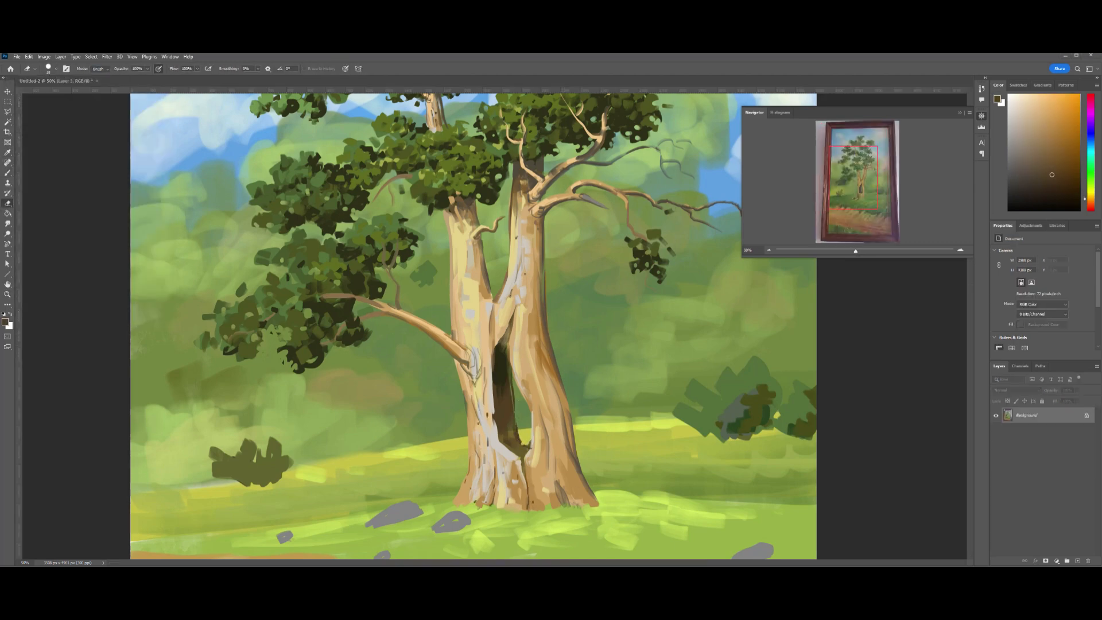
pyautogui.keyDown('alt'); pyautogui.click(519, 439); pyautogui.keyUp('alt')
pyautogui.moveTo(508, 431)
pyautogui.mouseDown()
pyautogui.moveTo(527, 405)
pyautogui.moveTo(504, 359)
pyautogui.mouseUp()
pyautogui.keyDown('alt'); pyautogui.click(505, 353); pyautogui.keyUp('alt')
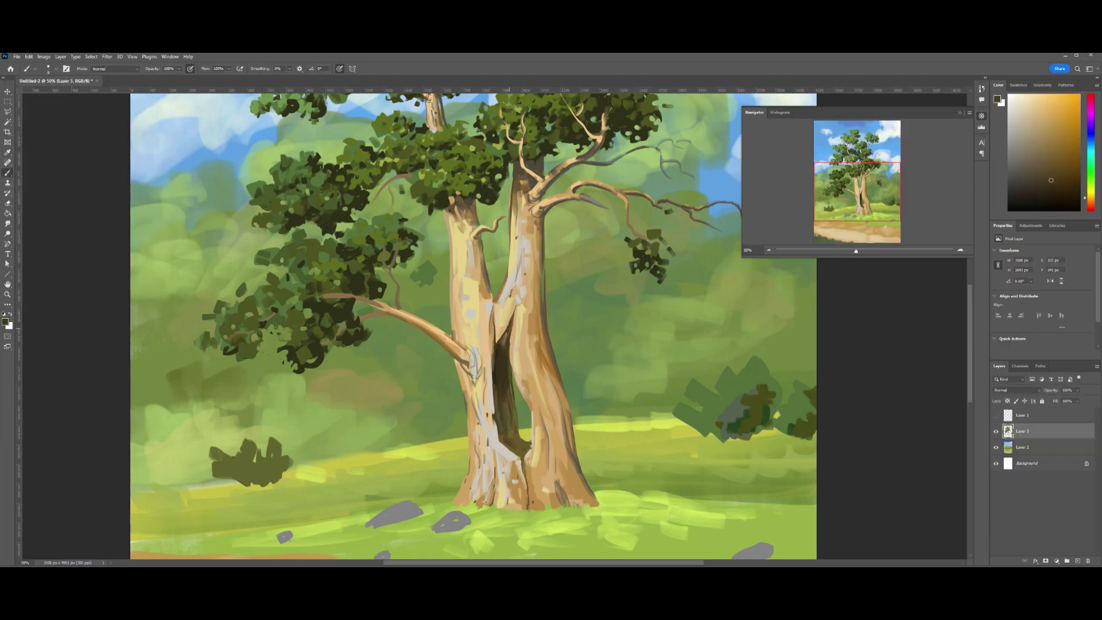
# Add a dark knot to the left trunk and edge the hollow with a thin cream highlight.
pyautogui.hotkey('ctrl', '-')
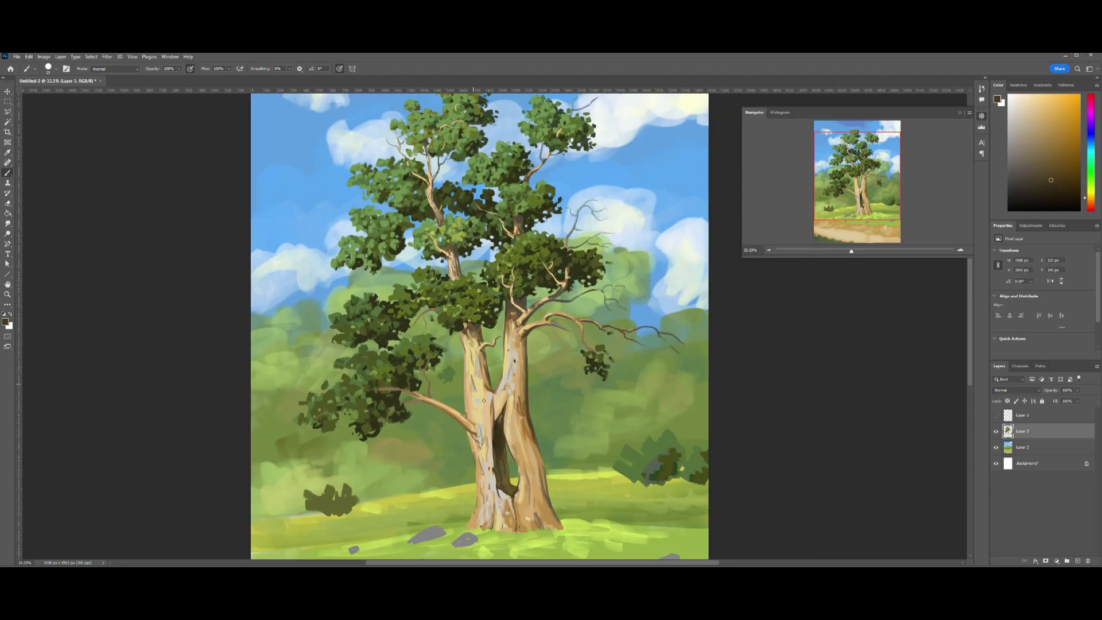
pyautogui.moveTo(484, 400); pyautogui.dragTo(481, 334)
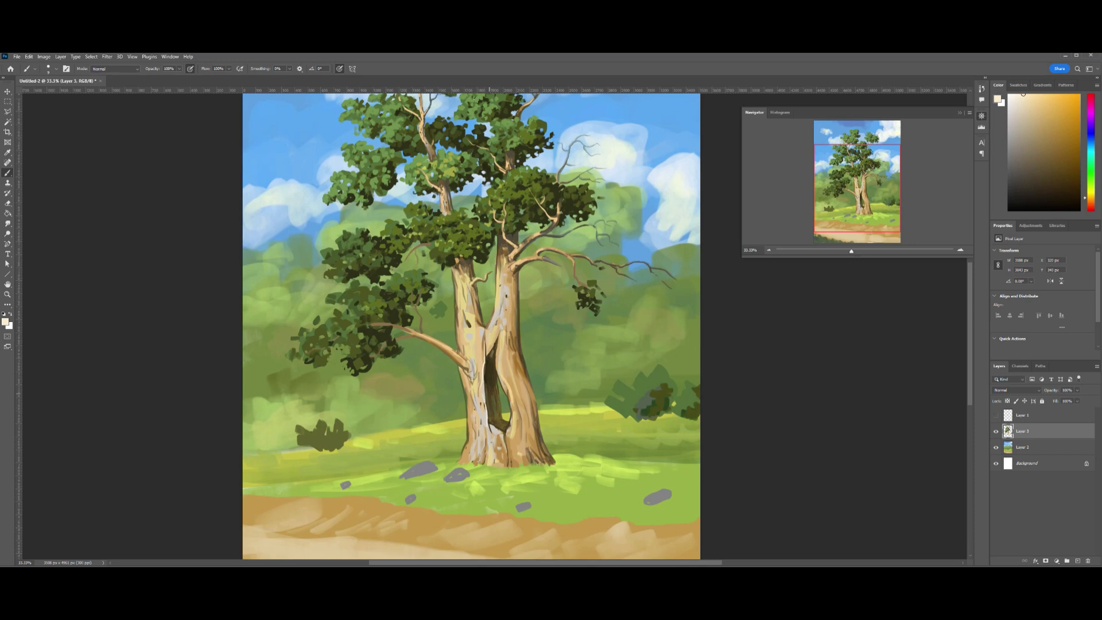
pyautogui.moveTo(505, 434); pyautogui.dragTo(508, 456)
pyautogui.hotkey('ctrl', '-')
pyautogui.hotkey('ctrl', '-')
pyautogui.hotkey('ctrl', '+')
pyautogui.hotkey('ctrl', '+')
pyautogui.hotkey('ctrl', '+')
# Choose a light orange and paint warm accents on the right trunk and its branches.
pyautogui.click(1091, 202)
pyautogui.click(1053, 96)
pyautogui.moveTo(553, 219)
pyautogui.mouseDown()
pyautogui.moveTo(569, 210)
pyautogui.moveTo(597, 236)
pyautogui.mouseUp()
pyautogui.moveTo(525, 314); pyautogui.dragTo(536, 399)
pyautogui.hotkey('ctrl', '-')
pyautogui.press(']')
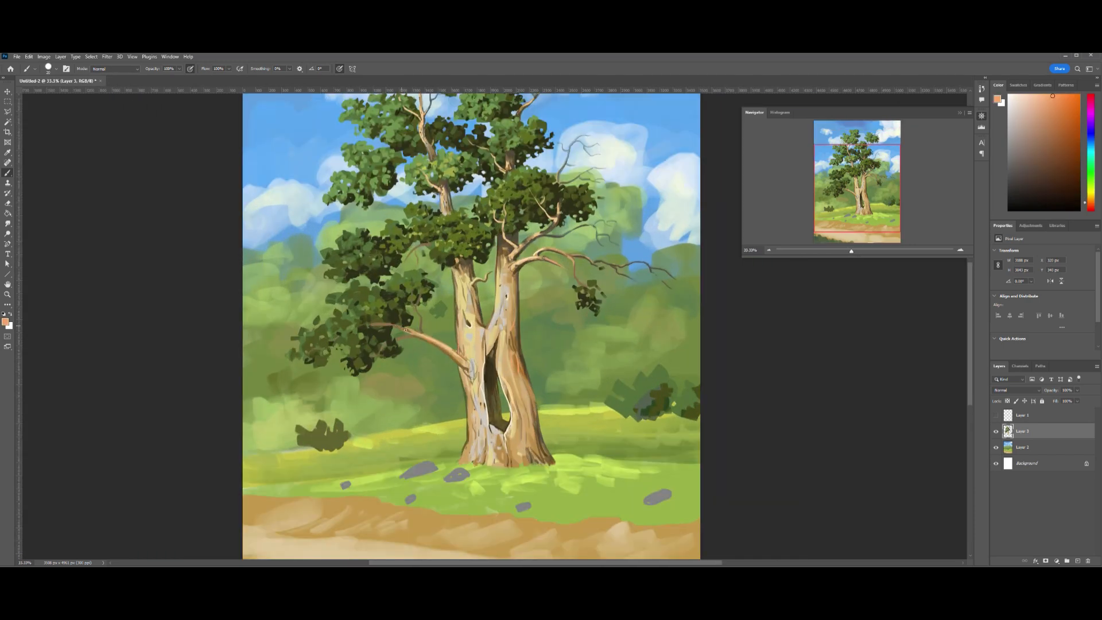
# Paint thin orange branches through the lower-left foliage cluster.
pyautogui.moveTo(329, 344); pyautogui.dragTo(358, 418)
pyautogui.hotkey('ctrl', '-')
pyautogui.hotkey('ctrl', '+')
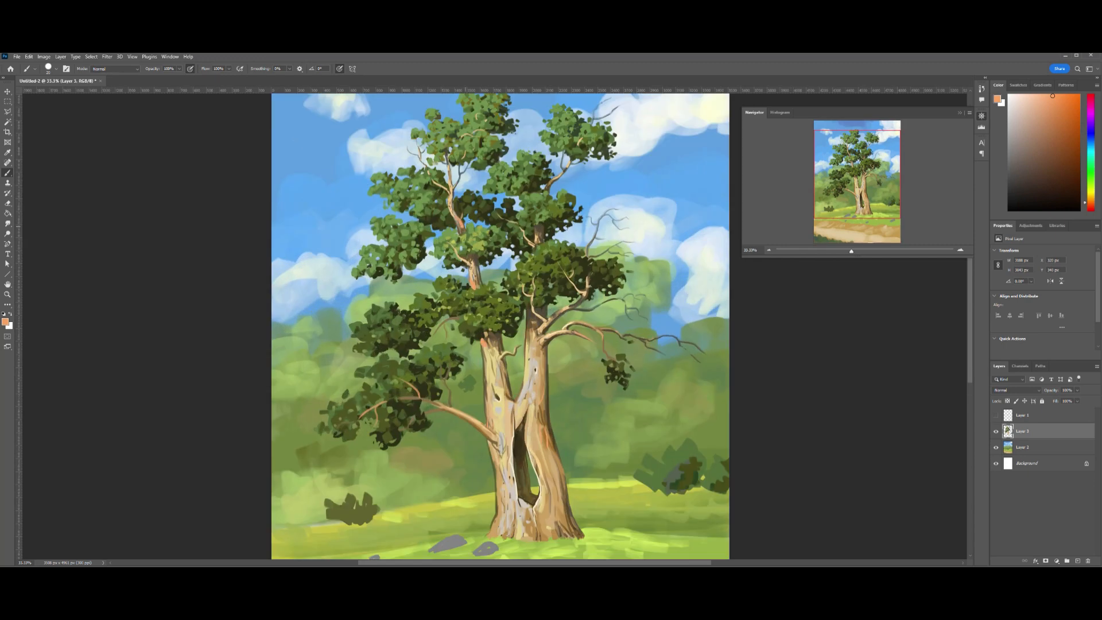
# Paint orange accents on the upper trunks, branches and both main trunks, undoing the last stroke on the left trunk.
pyautogui.moveTo(451, 207); pyautogui.dragTo(461, 231)
pyautogui.moveTo(545, 190); pyautogui.dragTo(552, 181)
pyautogui.hotkey('ctrl', '-')
pyautogui.hotkey('ctrl', '+')
pyautogui.moveTo(538, 232); pyautogui.dragTo(539, 241)
pyautogui.moveTo(478, 279); pyautogui.dragTo(480, 328)
pyautogui.moveTo(529, 441); pyautogui.dragTo(541, 372)
pyautogui.moveTo(512, 365); pyautogui.dragTo(522, 421)
pyautogui.hotkey('ctrl', 'z')
# Add a new layer and paint orange and brown bark streaks down both trunks.
pyautogui.hotkey('ctrl', 'shift', 'n')
pyautogui.moveTo(512, 431); pyautogui.dragTo(524, 484)
pyautogui.keyDown('alt'); pyautogui.click(580, 503); pyautogui.keyUp('alt')
pyautogui.moveTo(548, 288); pyautogui.dragTo(542, 299)
pyautogui.moveTo(546, 302); pyautogui.dragTo(533, 391)
# Detail the bark around the hollow and up the right trunk with sampled light and dark streaks.
pyautogui.keyDown('alt'); pyautogui.click(516, 440); pyautogui.keyUp('alt')
pyautogui.moveTo(511, 422); pyautogui.dragTo(513, 458)
pyautogui.moveTo(537, 494)
pyautogui.mouseDown()
pyautogui.moveTo(519, 440)
pyautogui.moveTo(532, 469)
pyautogui.mouseUp()
pyautogui.keyDown('alt'); pyautogui.click(504, 464); pyautogui.keyUp('alt')
pyautogui.keyDown('alt'); pyautogui.click(534, 436); pyautogui.keyUp('alt')
pyautogui.moveTo(529, 334); pyautogui.dragTo(542, 454)
pyautogui.moveTo(544, 402); pyautogui.dragTo(549, 469)
# Shade the right trunk's outer edge and lower side with dark brown ridges using a smaller brush.
pyautogui.keyDown('alt'); pyautogui.click(550, 453); pyautogui.keyUp('alt')
pyautogui.moveTo(544, 412); pyautogui.dragTo(564, 478)
pyautogui.press('[')
pyautogui.press('[')
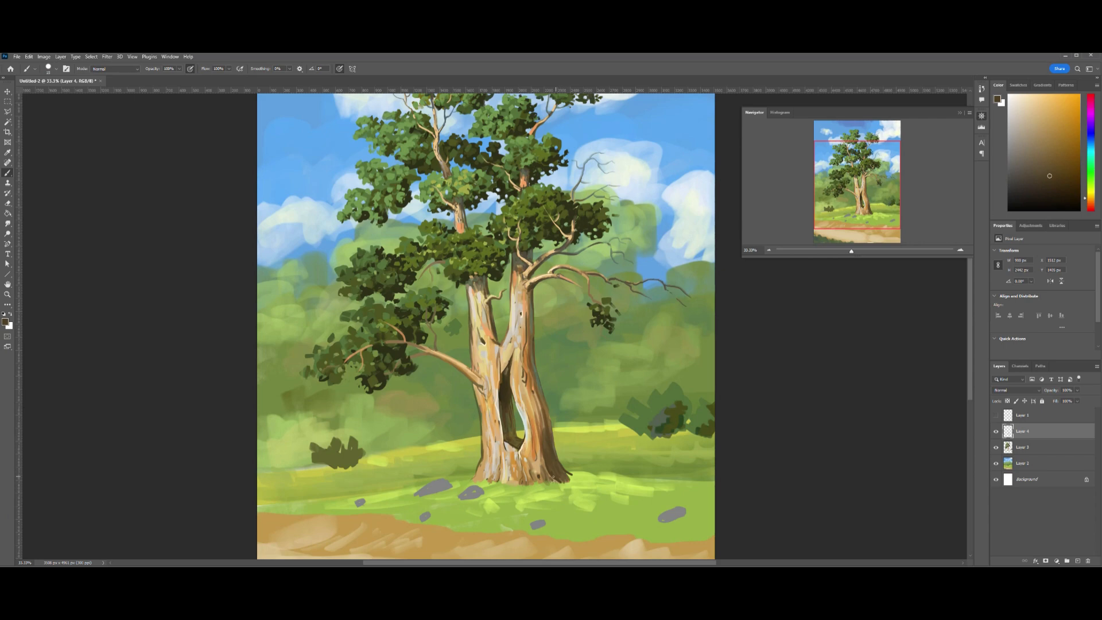
pyautogui.hotkey('ctrl', '-')
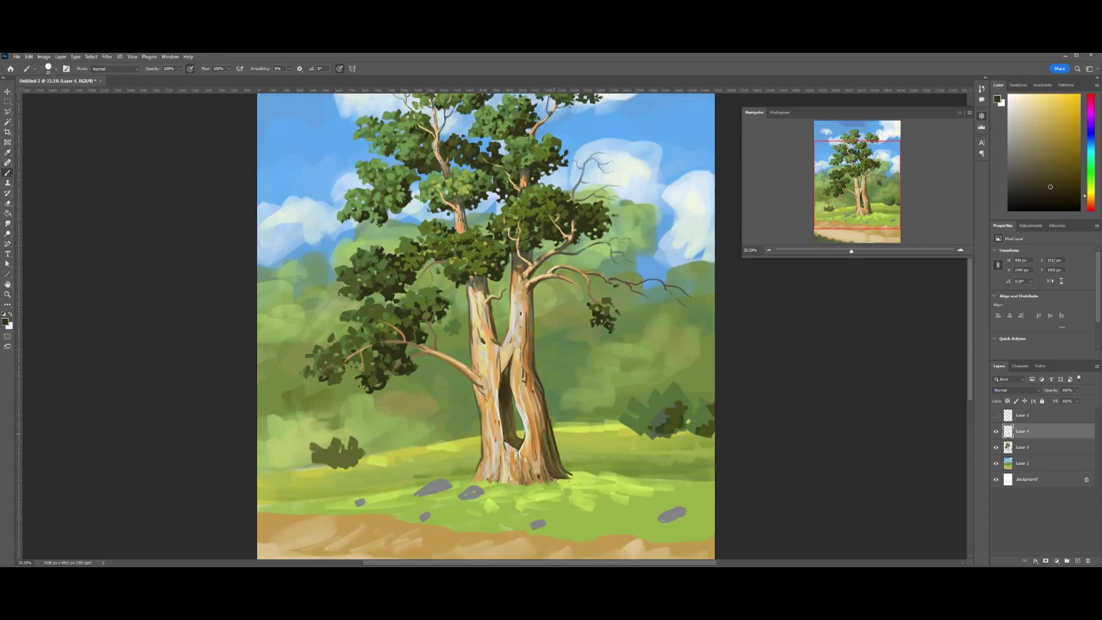
pyautogui.moveTo(550, 396); pyautogui.dragTo(553, 462)
pyautogui.moveTo(534, 279); pyautogui.dragTo(540, 310)
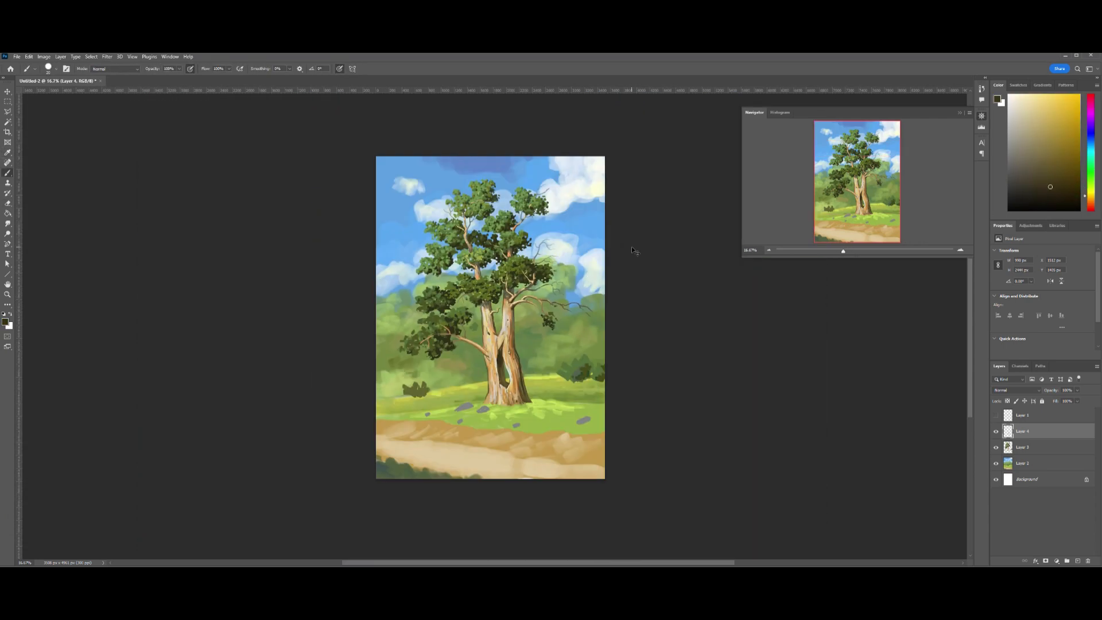
# Paint dark olive-green leaves into the foliage, partly covering the branches of the lower-left cluster.
pyautogui.hotkey('ctrl', '+')
pyautogui.hotkey('ctrl', '+')
pyautogui.keyDown('alt'); pyautogui.click(466, 214); pyautogui.keyUp('alt')
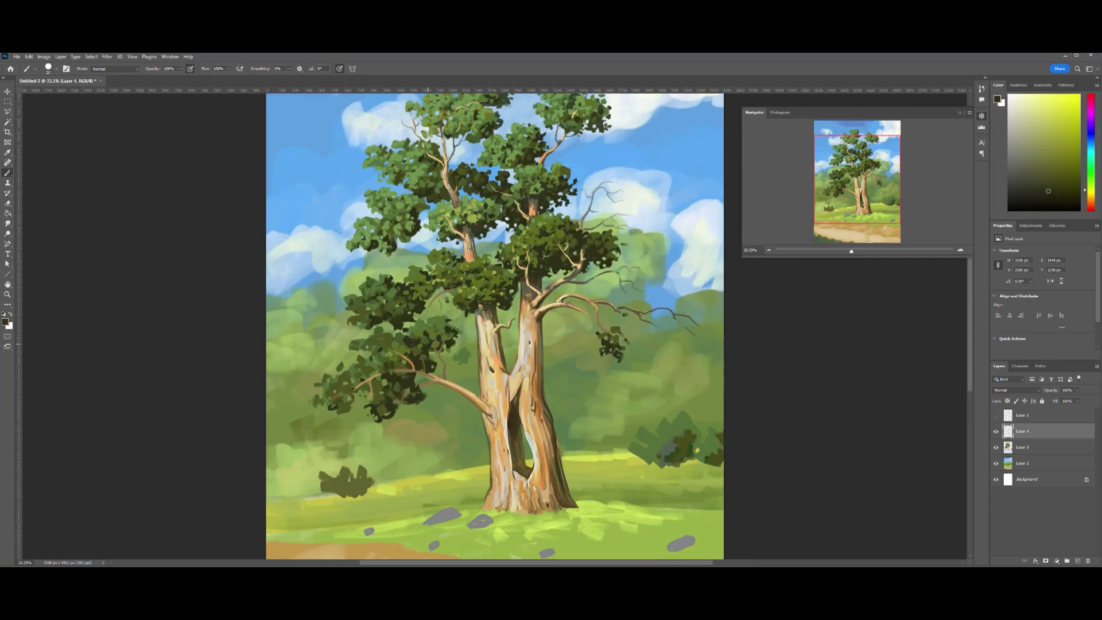
pyautogui.moveTo(406, 357); pyautogui.dragTo(450, 387)
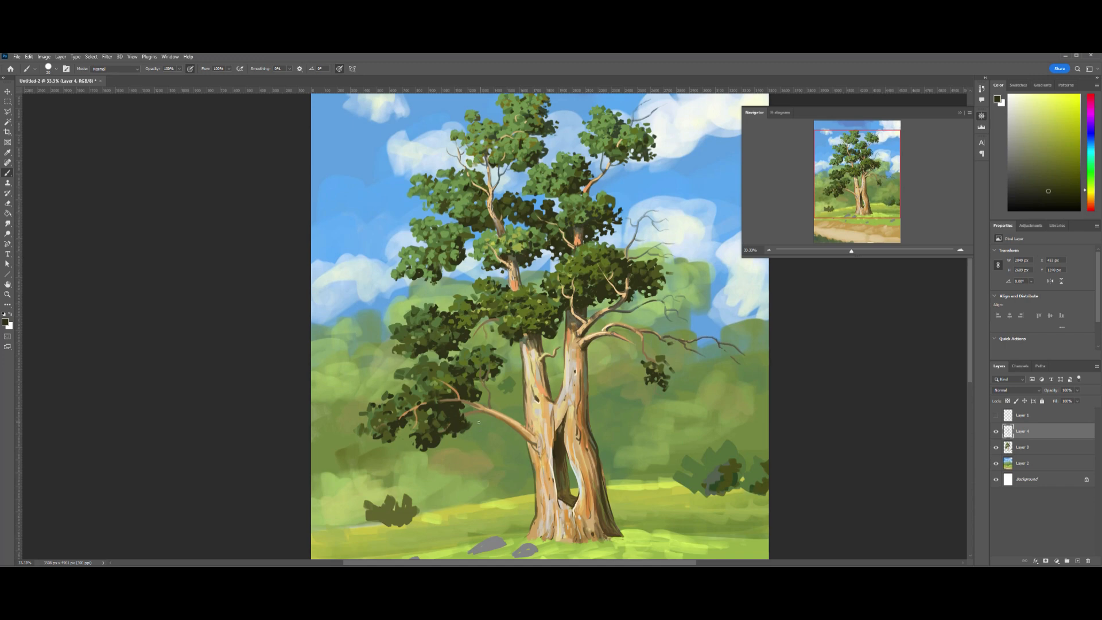
pyautogui.hotkey('ctrl', '+')
pyautogui.moveTo(679, 428); pyautogui.dragTo(564, 272)
# Switch to another brush preset and paint sampled bark strokes on the upper part of the trunks.
pyautogui.keyDown('alt'); pyautogui.click(442, 304); pyautogui.keyUp('alt')
pyautogui.click(55, 69)
pyautogui.doubleClick(86, 252)
pyautogui.keyDown('alt'); pyautogui.click(445, 270); pyautogui.keyUp('alt')
pyautogui.moveTo(428, 223); pyautogui.dragTo(434, 281)
pyautogui.moveTo(485, 241)
pyautogui.mouseDown()
pyautogui.moveTo(474, 310)
pyautogui.moveTo(480, 294)
pyautogui.mouseUp()
# Paint sampled bark tones down the lower left trunk and along the right trunk.
pyautogui.keyDown('alt'); pyautogui.click(442, 431); pyautogui.keyUp('alt')
pyautogui.moveTo(439, 420); pyautogui.dragTo(445, 484)
pyautogui.moveTo(527, 379); pyautogui.dragTo(538, 423)
pyautogui.hotkey('ctrl', '-')
pyautogui.keyDown('alt'); pyautogui.click(512, 333); pyautogui.keyUp('alt')
pyautogui.moveTo(508, 294)
pyautogui.mouseDown()
pyautogui.moveTo(512, 336)
pyautogui.moveTo(511, 318)
pyautogui.mouseUp()
# Blend the bark on either side of the hollow with long strokes of a sampled trunk colour.
pyautogui.hotkey('ctrl', '-')
pyautogui.keyDown('alt'); pyautogui.click(499, 367); pyautogui.keyUp('alt')
pyautogui.moveTo(471, 379); pyautogui.dragTo(470, 431)
pyautogui.moveTo(508, 345); pyautogui.dragTo(527, 390)
# Paint yellow highlights along the trunk edges surrounding the hollow.
pyautogui.keyDown('alt'); pyautogui.click(456, 244); pyautogui.keyUp('alt')
pyautogui.keyDown('alt'); pyautogui.click(469, 315); pyautogui.keyUp('alt')
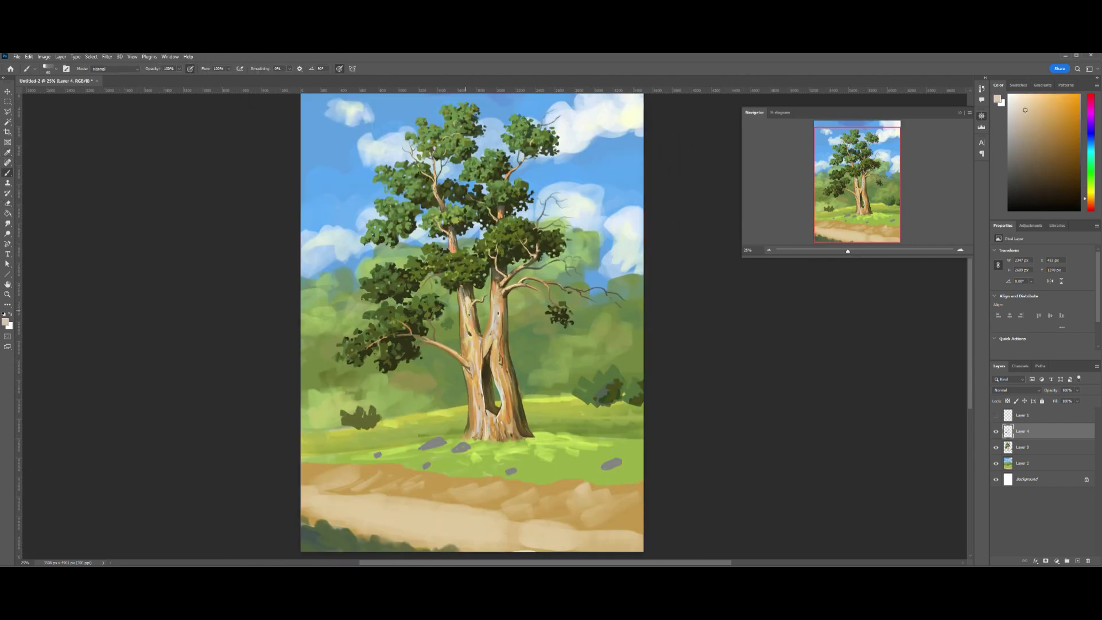
pyautogui.keyDown('alt'); pyautogui.click(501, 395); pyautogui.keyUp('alt')
pyautogui.moveTo(502, 387); pyautogui.dragTo(493, 332)
pyautogui.hotkey('ctrl', '+')
pyautogui.keyDown('alt'); pyautogui.click(523, 415); pyautogui.keyUp('alt')
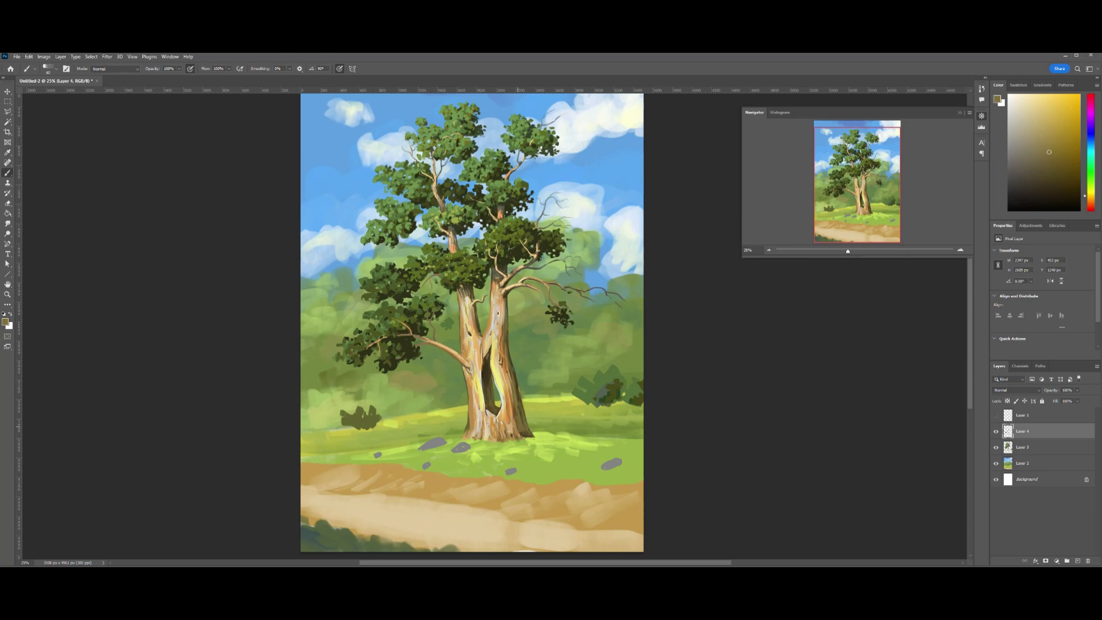
pyautogui.keyDown('alt'); pyautogui.click(509, 277); pyautogui.keyUp('alt')
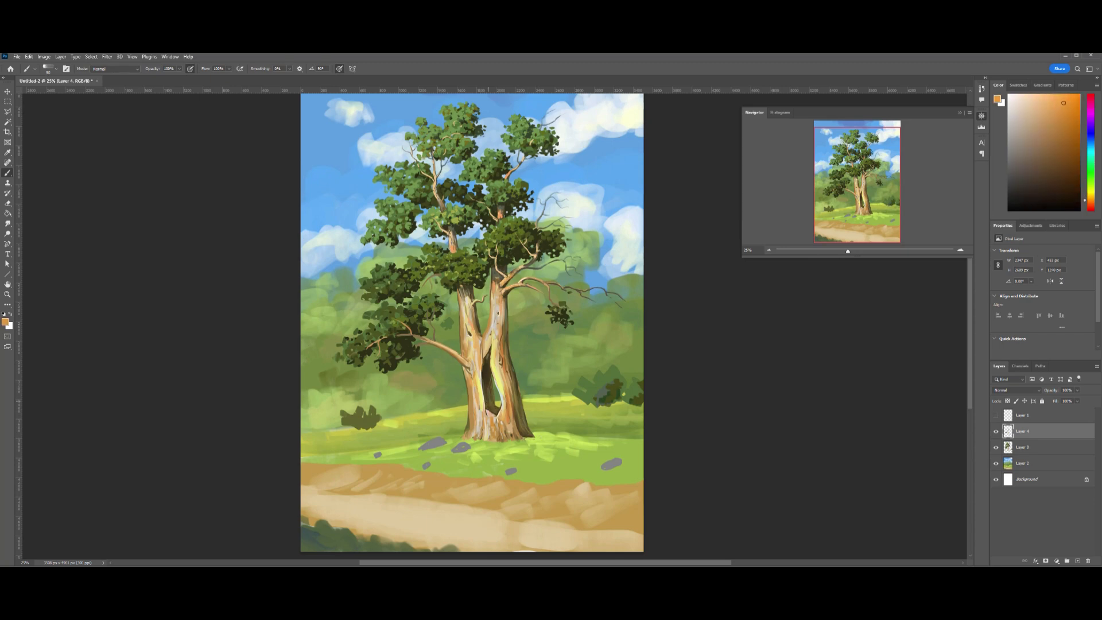
# Merge the trunk detail layer with the tree layer and add a new layer beneath the tree.
pyautogui.hotkey('ctrl', '-')
pyautogui.hotkey('ctrl', 'e')
pyautogui.hotkey('ctrl', 'shift', 'alt', 'n')
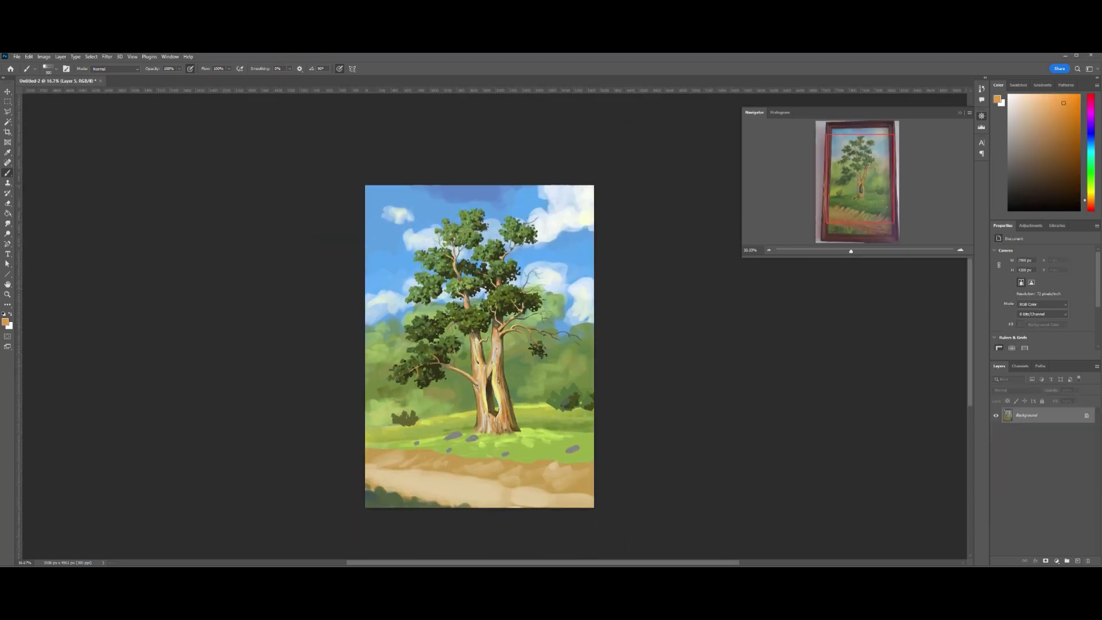
# Repaint the upper-right cloud with white strokes on the new layer.
pyautogui.keyDown('alt'); pyautogui.click(569, 195); pyautogui.keyUp('alt')
pyautogui.moveTo(540, 195); pyautogui.dragTo(551, 258)
pyautogui.keyDown('alt'); pyautogui.click(555, 230); pyautogui.keyUp('alt')
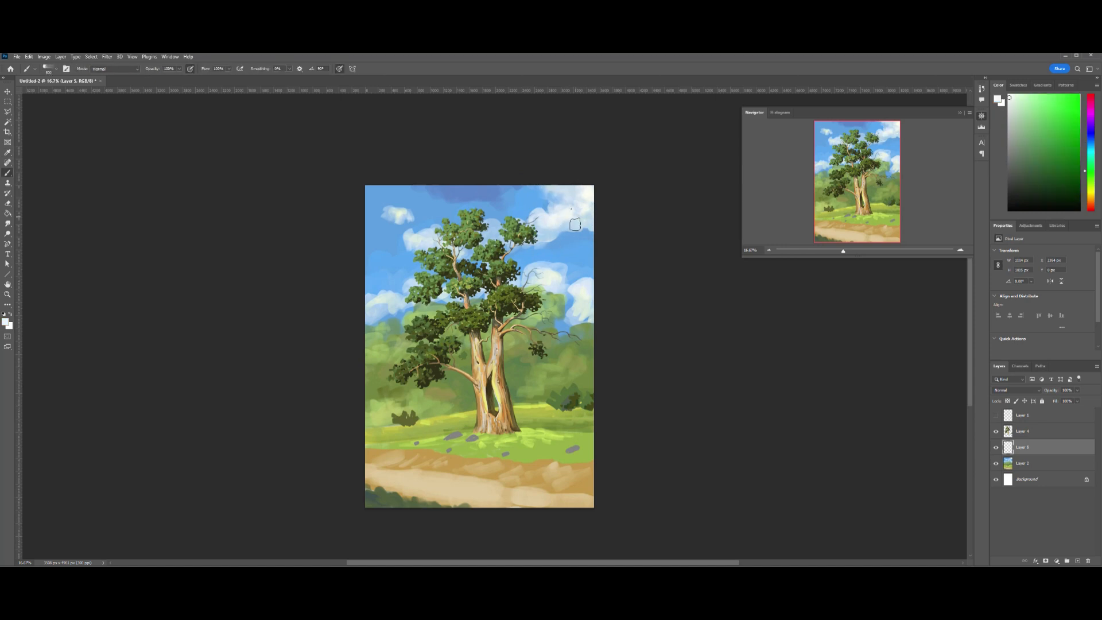
# Switch to another brush preset and blend sampled sky blues around the upper-right cloud and the upper branches.
pyautogui.keyDown('alt'); pyautogui.click(569, 233); pyautogui.keyUp('alt')
pyautogui.click(52, 68)
pyautogui.click(52, 256)
pyautogui.press('Return')
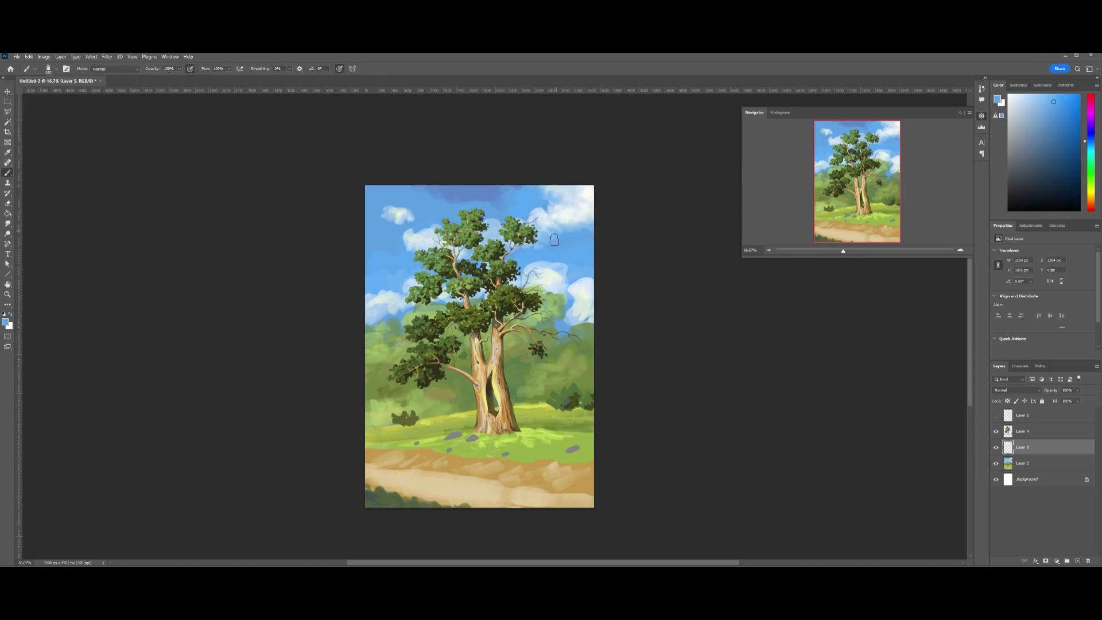
pyautogui.keyDown('alt'); pyautogui.click(574, 227); pyautogui.keyUp('alt')
pyautogui.moveTo(551, 195)
pyautogui.mouseDown()
pyautogui.moveTo(405, 241)
pyautogui.moveTo(488, 221)
pyautogui.mouseUp()
pyautogui.keyDown('alt'); pyautogui.click(413, 235); pyautogui.keyUp('alt')
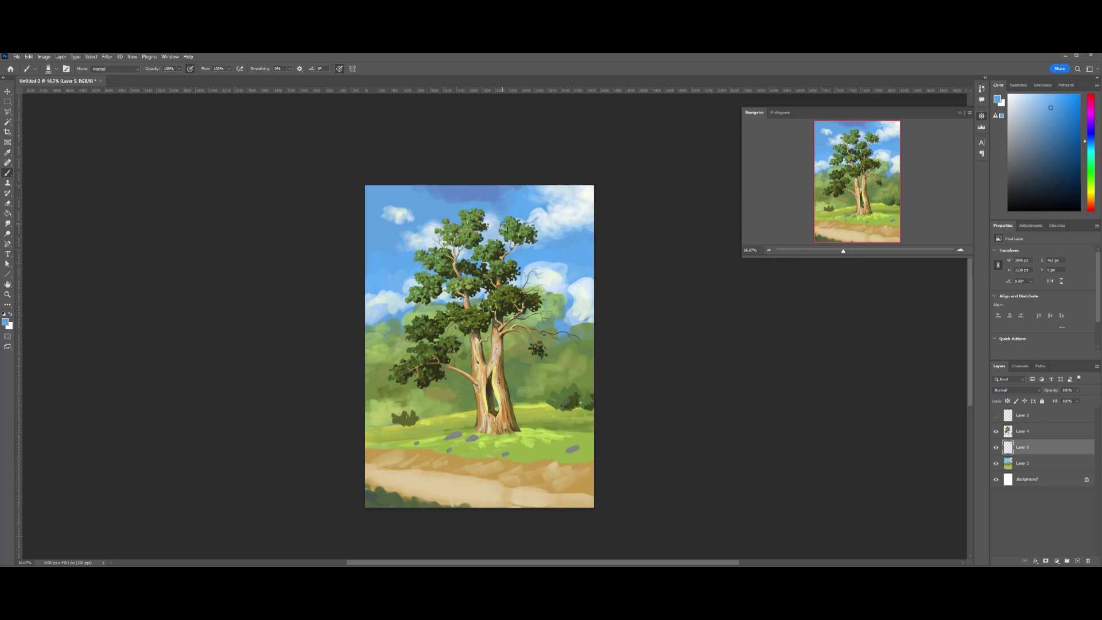
# Soften the sky below the upper-right cloud with sampled blue and tint the lower-left cloud a warm pale peach.
pyautogui.keyDown('alt'); pyautogui.click(574, 227); pyautogui.keyUp('alt')
pyautogui.moveTo(574, 226); pyautogui.dragTo(531, 270)
pyautogui.keyDown('alt'); pyautogui.click(591, 187); pyautogui.keyUp('alt')
pyautogui.moveTo(414, 304); pyautogui.dragTo(368, 327)
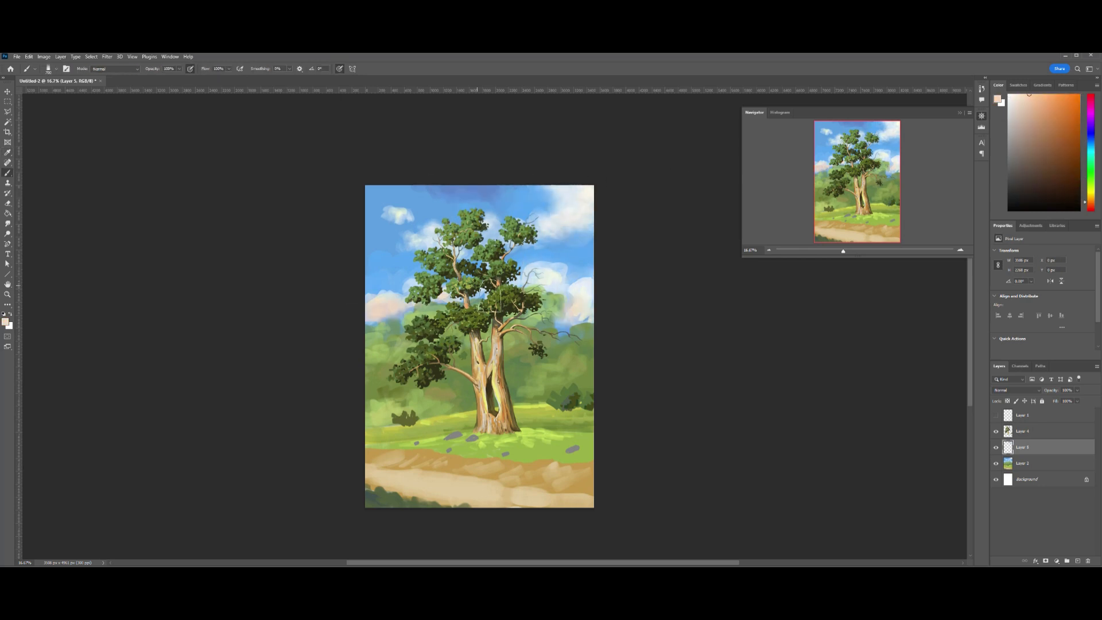
# Repaint the cloud right of the tree with soft strokes of sampled cloud and sky colours.
pyautogui.keyDown('alt'); pyautogui.click(573, 306); pyautogui.keyUp('alt')
pyautogui.keyDown('alt'); pyautogui.click(536, 250); pyautogui.keyUp('alt')
pyautogui.moveTo(536, 251); pyautogui.dragTo(572, 290)
pyautogui.keyDown('alt'); pyautogui.click(392, 253); pyautogui.keyUp('alt')
pyautogui.keyDown('alt'); pyautogui.click(571, 216); pyautogui.keyUp('alt')
# Blend the right-hand cloud into the horizon with sampled pale pink and hazy blue, softening the distant treetops.
pyautogui.hotkey('ctrl', '+')
pyautogui.keyDown('alt'); pyautogui.click(485, 116); pyautogui.keyUp('alt')
pyautogui.keyDown('alt'); pyautogui.click(551, 126); pyautogui.keyUp('alt')
pyautogui.moveTo(484, 116)
pyautogui.mouseDown()
pyautogui.moveTo(539, 118)
pyautogui.moveTo(574, 183)
pyautogui.moveTo(557, 195)
pyautogui.mouseUp()
pyautogui.keyDown('alt'); pyautogui.click(339, 270); pyautogui.keyUp('alt')
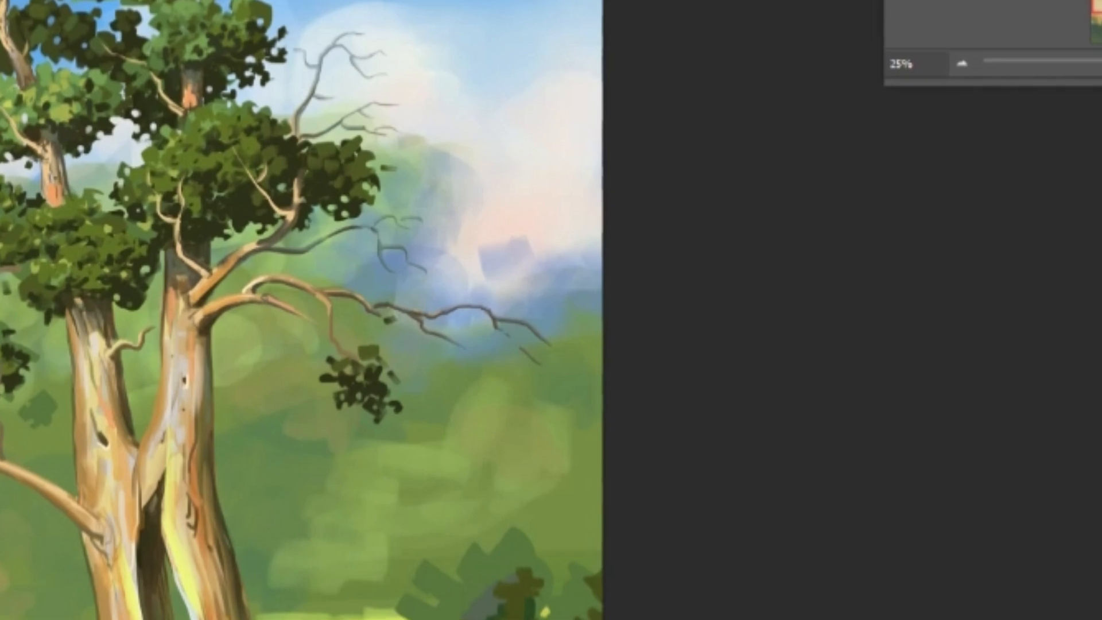
pyautogui.moveTo(448, 144)
pyautogui.mouseDown()
pyautogui.moveTo(369, 229)
pyautogui.moveTo(436, 241)
pyautogui.mouseUp()
pyautogui.keyDown('alt'); pyautogui.click(463, 208); pyautogui.keyUp('alt')
pyautogui.keyDown('alt'); pyautogui.click(438, 212); pyautogui.keyUp('alt')
pyautogui.keyDown('alt'); pyautogui.click(546, 194); pyautogui.keyUp('alt')
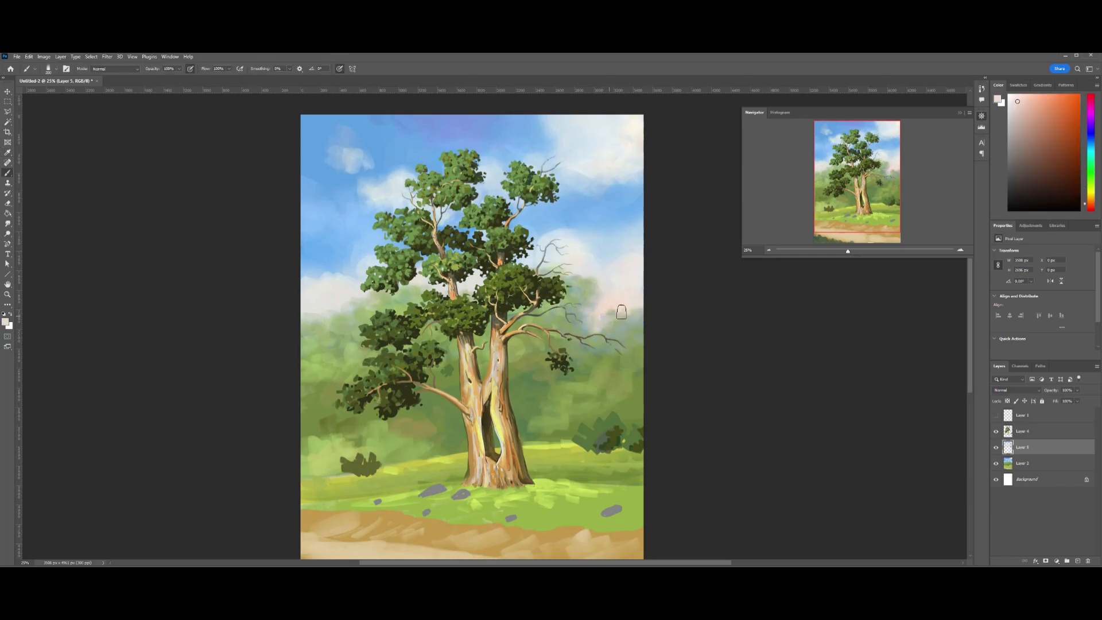
# Repaint the background woods on both sides of the tree with strokes of sampled olive and grey greens.
pyautogui.keyDown('alt'); pyautogui.click(315, 442); pyautogui.keyUp('alt')
pyautogui.moveTo(321, 373); pyautogui.dragTo(324, 428)
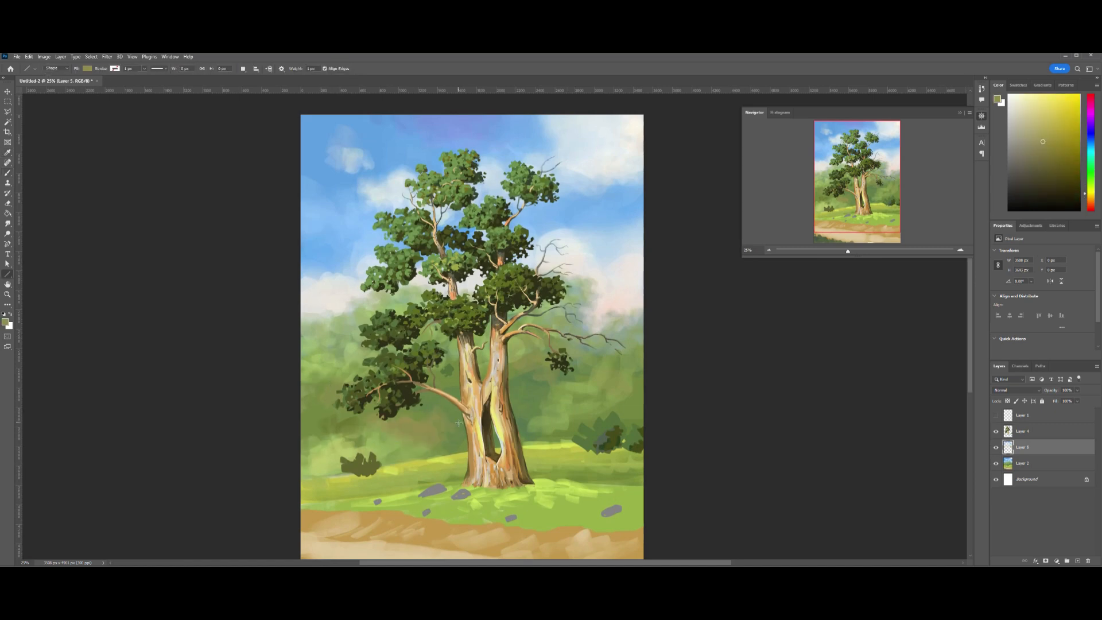
pyautogui.keyDown('alt'); pyautogui.click(561, 411); pyautogui.keyUp('alt')
pyautogui.keyDown('alt'); pyautogui.click(580, 388); pyautogui.keyUp('alt')
pyautogui.moveTo(566, 381); pyautogui.dragTo(657, 362)
pyautogui.keyDown('alt'); pyautogui.click(451, 317); pyautogui.keyUp('alt')
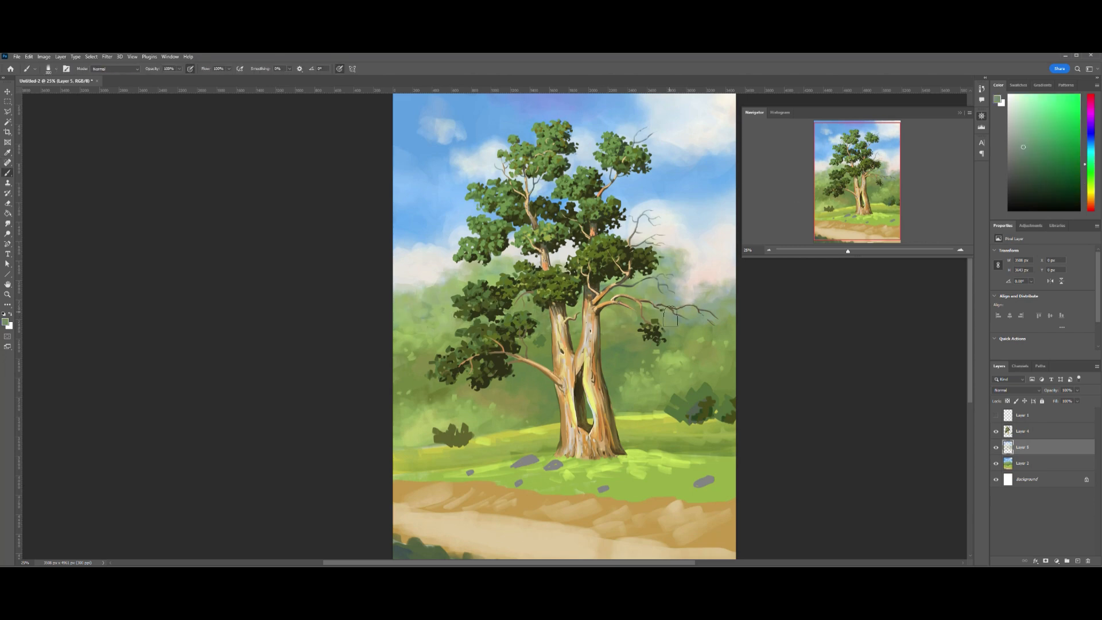
# Paint hazy bluish-purple distant treetops along the horizon right of the tree.
pyautogui.keyDown('alt'); pyautogui.click(428, 293); pyautogui.keyUp('alt')
pyautogui.keyDown('alt'); pyautogui.click(484, 289); pyautogui.keyUp('alt')
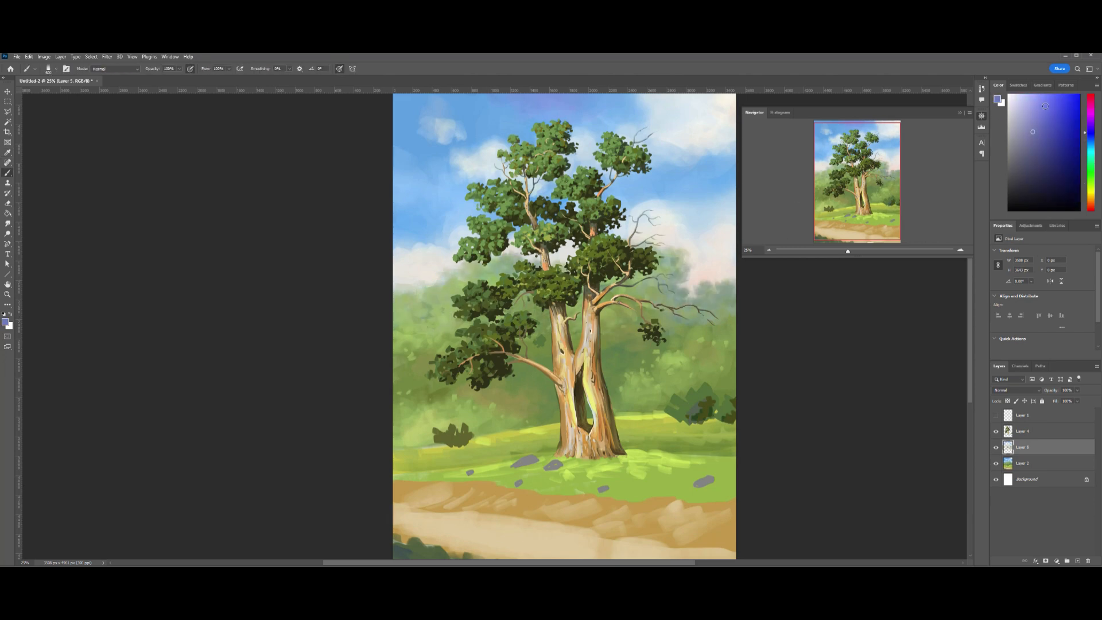
pyautogui.moveTo(534, 275)
pyautogui.mouseDown()
pyautogui.moveTo(679, 268)
pyautogui.moveTo(669, 278)
pyautogui.mouseUp()
# Repaint the field with sampled greens, adding shadow bands behind the tree and along the grass bank's edge.
pyautogui.keyDown('alt'); pyautogui.click(641, 395); pyautogui.keyUp('alt')
pyautogui.keyDown('alt'); pyautogui.click(481, 429); pyautogui.keyUp('alt')
pyautogui.moveTo(436, 410)
pyautogui.mouseDown()
pyautogui.moveTo(402, 459)
pyautogui.moveTo(457, 447)
pyautogui.moveTo(436, 454)
pyautogui.mouseUp()
pyautogui.keyDown('alt'); pyautogui.click(447, 442); pyautogui.keyUp('alt')
pyautogui.moveTo(793, 423)
pyautogui.mouseDown()
pyautogui.moveTo(682, 423)
pyautogui.moveTo(735, 375)
pyautogui.mouseUp()
pyautogui.moveTo(390, 425)
pyautogui.mouseDown()
pyautogui.moveTo(475, 430)
pyautogui.moveTo(504, 419)
pyautogui.moveTo(462, 428)
pyautogui.moveTo(617, 444)
pyautogui.moveTo(740, 445)
pyautogui.mouseUp()
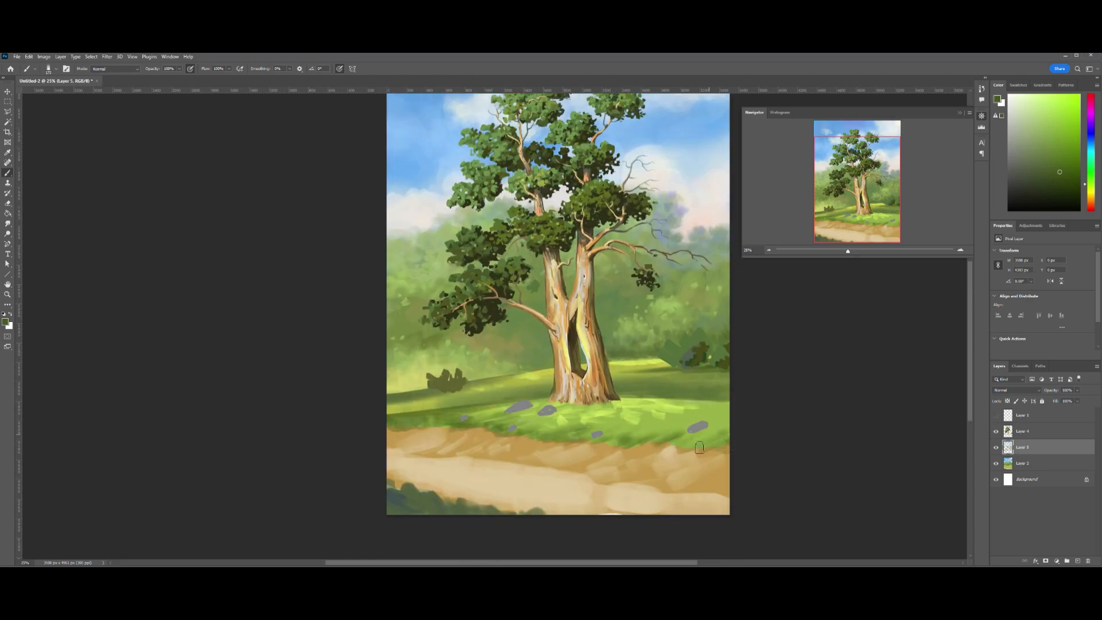
# Switch to the tree layer and paint dark leaf dabs on the bush at the field's right edge.
pyautogui.hotkey('alt', ']')
pyautogui.moveTo(655, 359)
pyautogui.mouseDown()
pyautogui.moveTo(704, 339)
pyautogui.moveTo(660, 350)
pyautogui.moveTo(725, 368)
pyautogui.mouseUp()
pyautogui.hotkey('ctrl', '-')
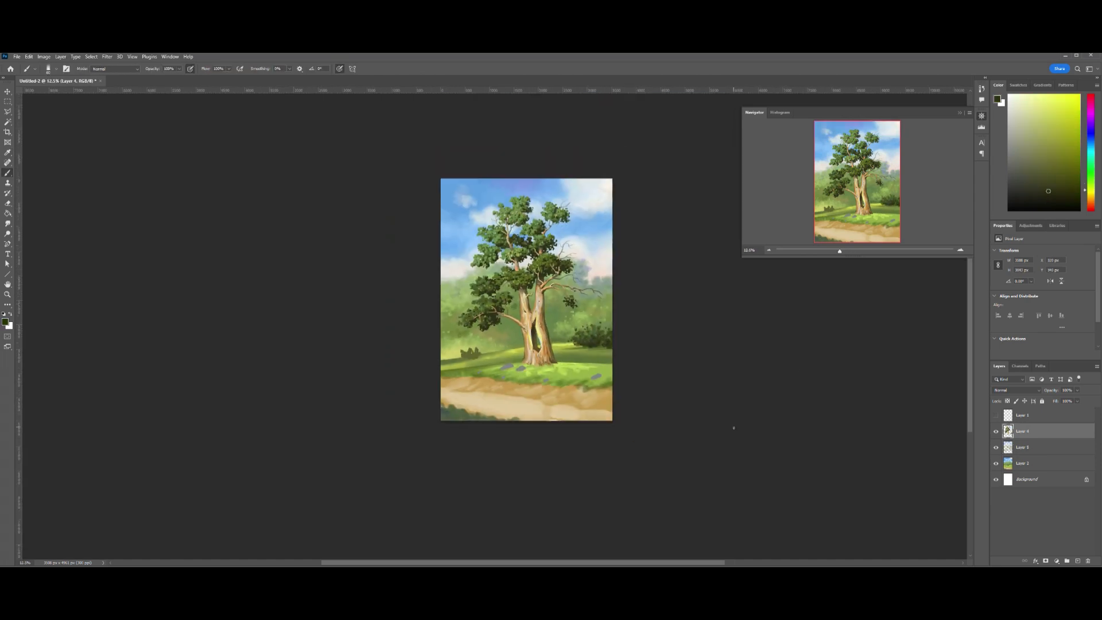
# Detail the small left bush with sampled olive leaf dabs and return to the background paint layer.
pyautogui.hotkey('ctrl', '+')
pyautogui.hotkey('ctrl', '+')
pyautogui.keyDown('alt'); pyautogui.click(445, 439); pyautogui.keyUp('alt')
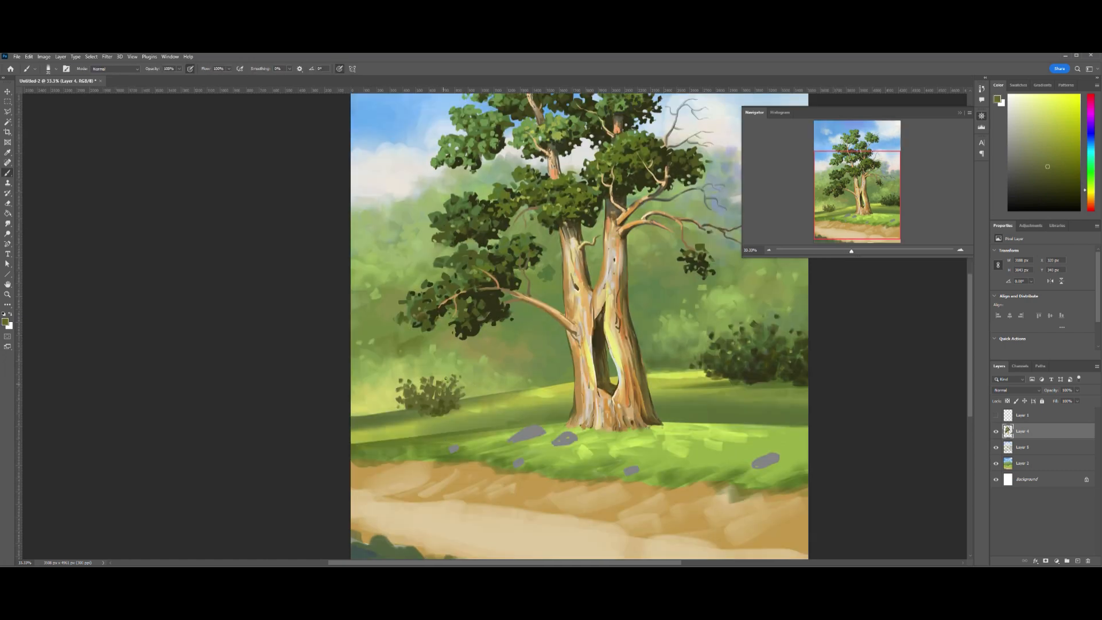
pyautogui.hotkey('alt', '[')
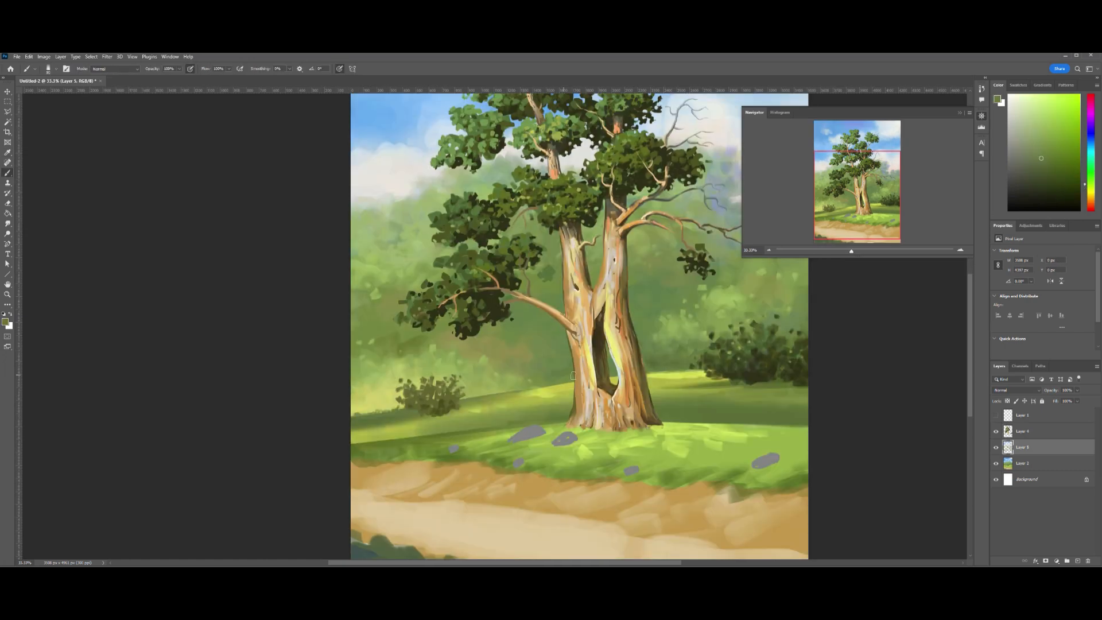
pyautogui.hotkey('ctrl', '-')
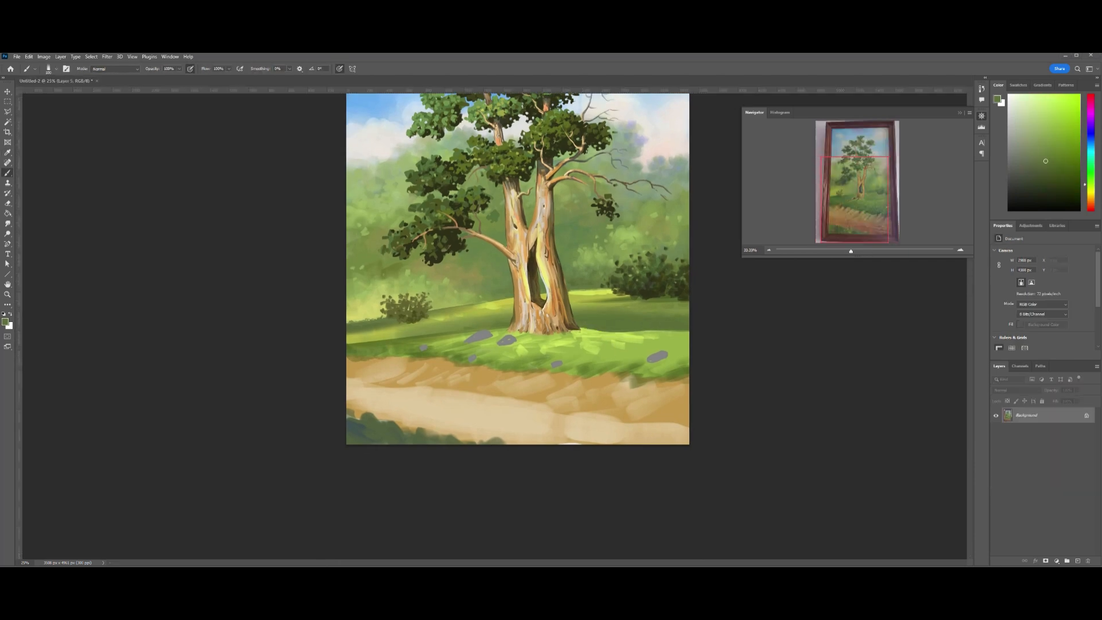
# Return to the tree layer and touch up the tree with the eraser and a dark brown sampled at the trunk base.
pyautogui.hotkey('alt', ']')
pyautogui.press('e')
pyautogui.scroll(3, 578, 412)
pyautogui.press('b')
pyautogui.hotkey('ctrl', '+')
pyautogui.keyDown('alt'); pyautogui.click(592, 476); pyautogui.keyUp('alt')
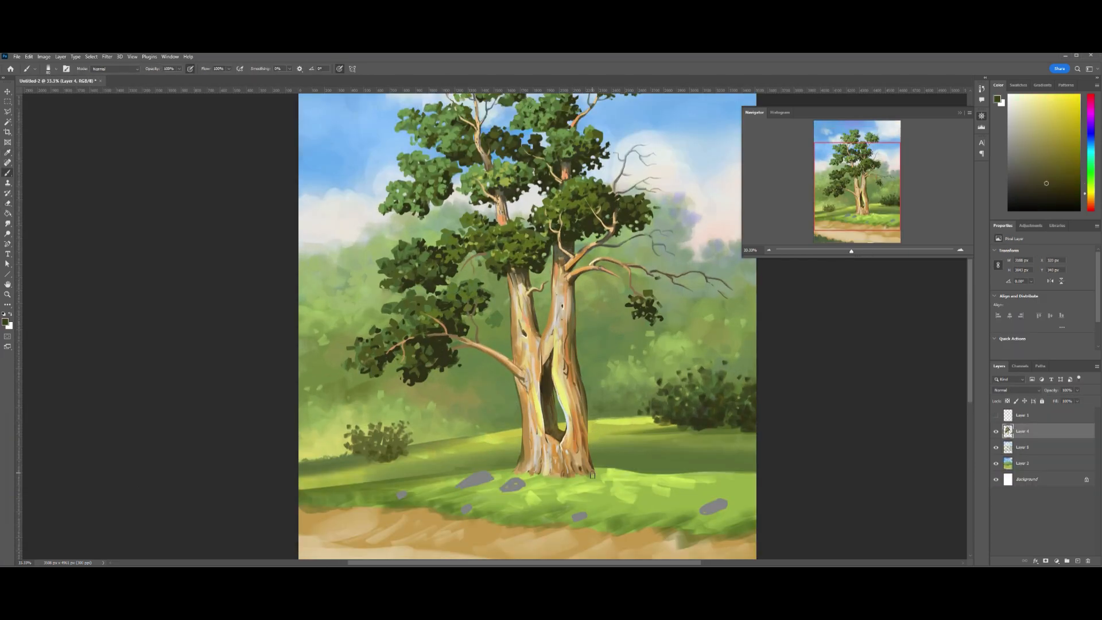
# Compare the trunk base with the whole painting at several zoom levels.
pyautogui.hotkey('ctrl', '-')
pyautogui.hotkey('ctrl', '-')
pyautogui.hotkey('ctrl', '+')
pyautogui.hotkey('ctrl', '+')
pyautogui.hotkey('ctrl', '-')
pyautogui.hotkey('ctrl', '-')
pyautogui.hotkey('ctrl', '+')
pyautogui.hotkey('ctrl', '-')
pyautogui.hotkey('ctrl', '-')
pyautogui.hotkey('ctrl', '+')
pyautogui.hotkey('ctrl', '+')
pyautogui.keyDown('alt'); pyautogui.click(548, 422); pyautogui.keyUp('alt')
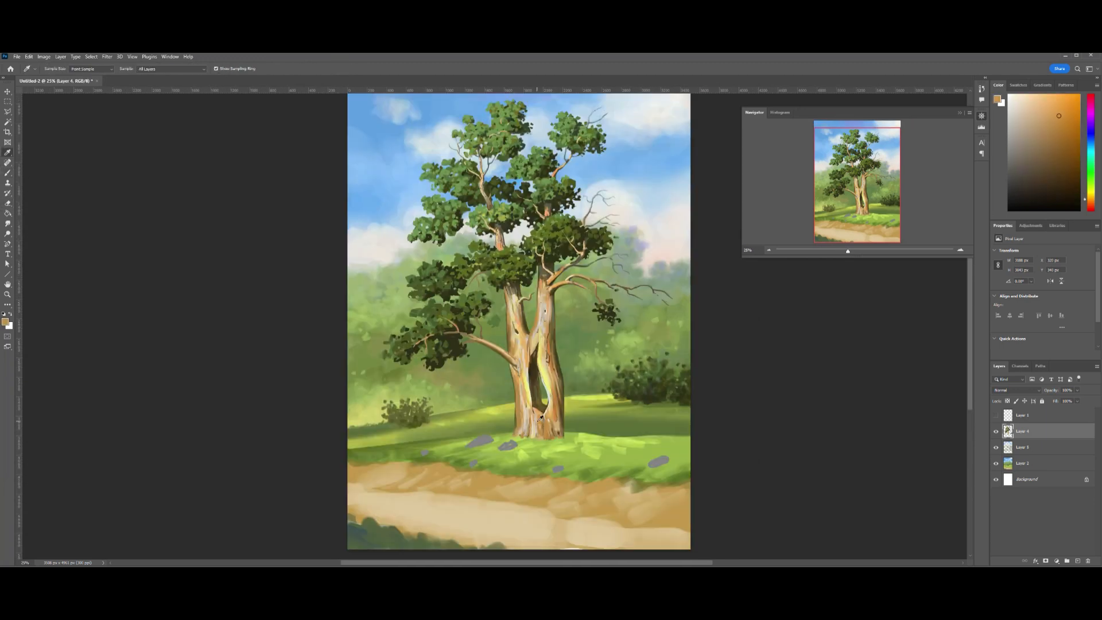
# Add a new layer above the tree and paint leafy grass clumps in sampled green across the bank with another brush.
pyautogui.keyDown('alt'); pyautogui.click(574, 454); pyautogui.keyUp('alt')
pyautogui.hotkey('ctrl', 'shift', 'alt', 'n')
pyautogui.scroll(2, 732, 354)
pyautogui.click(48, 69)
pyautogui.scroll(-2, 153, 184)
pyautogui.scroll(-3, 152, 183)
pyautogui.click(340, 358)
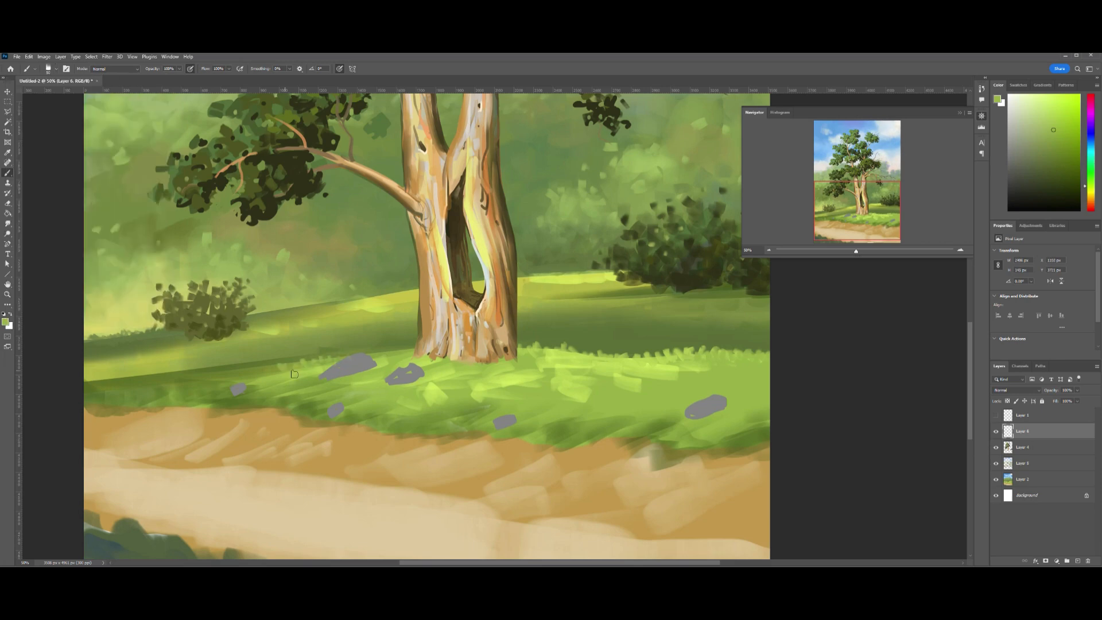
pyautogui.moveTo(735, 363)
pyautogui.mouseDown()
pyautogui.moveTo(574, 428)
pyautogui.moveTo(356, 413)
pyautogui.moveTo(377, 425)
pyautogui.moveTo(732, 442)
pyautogui.moveTo(118, 374)
pyautogui.mouseUp()
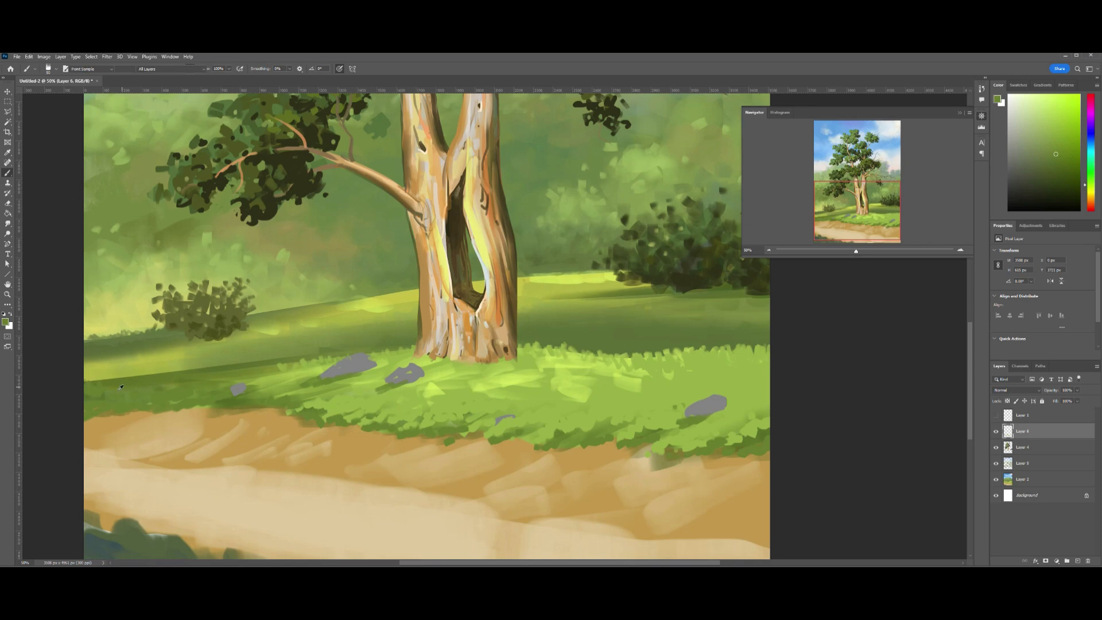
# Repaint the dirt path with sampled sandy browns, adding wheel ruts and dark shadow strokes beneath the grass bank.
pyautogui.keyDown('alt'); pyautogui.click(190, 412); pyautogui.keyUp('alt')
pyautogui.scroll(-3, 438, 393)
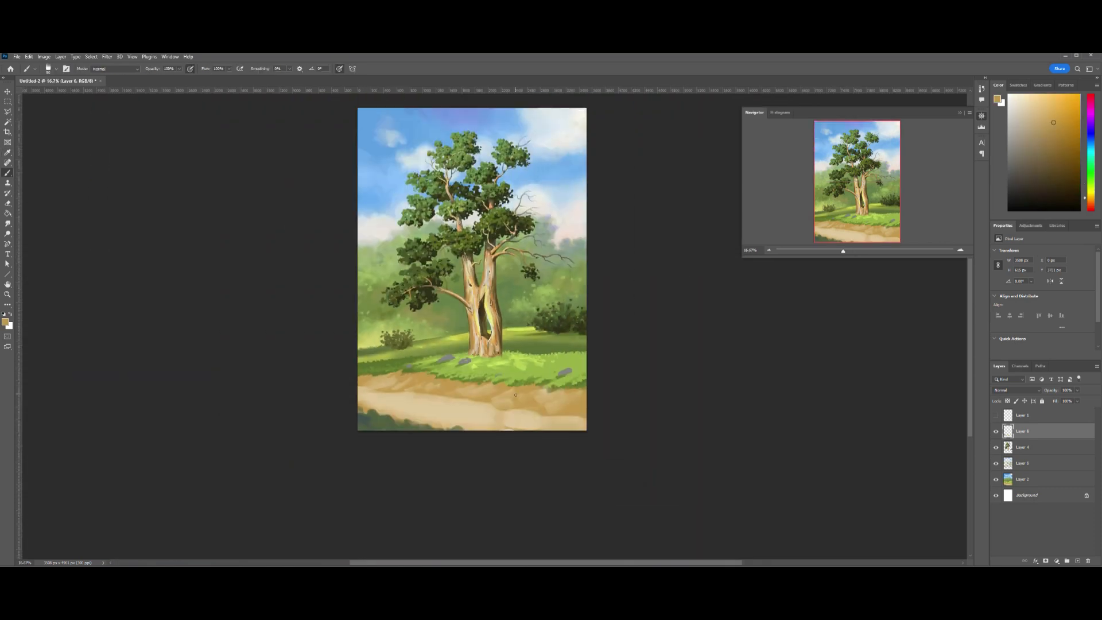
pyautogui.moveTo(438, 401)
pyautogui.mouseDown()
pyautogui.moveTo(522, 433)
pyautogui.moveTo(510, 398)
pyautogui.moveTo(576, 424)
pyautogui.moveTo(600, 401)
pyautogui.moveTo(585, 433)
pyautogui.mouseUp()
pyautogui.keyDown('alt'); pyautogui.click(569, 396); pyautogui.keyUp('alt')
pyautogui.keyDown('alt'); pyautogui.click(571, 394); pyautogui.keyUp('alt')
pyautogui.keyDown('alt'); pyautogui.click(469, 391); pyautogui.keyUp('alt')
pyautogui.moveTo(368, 413)
pyautogui.mouseDown()
pyautogui.moveTo(519, 406)
pyautogui.moveTo(585, 422)
pyautogui.mouseUp()
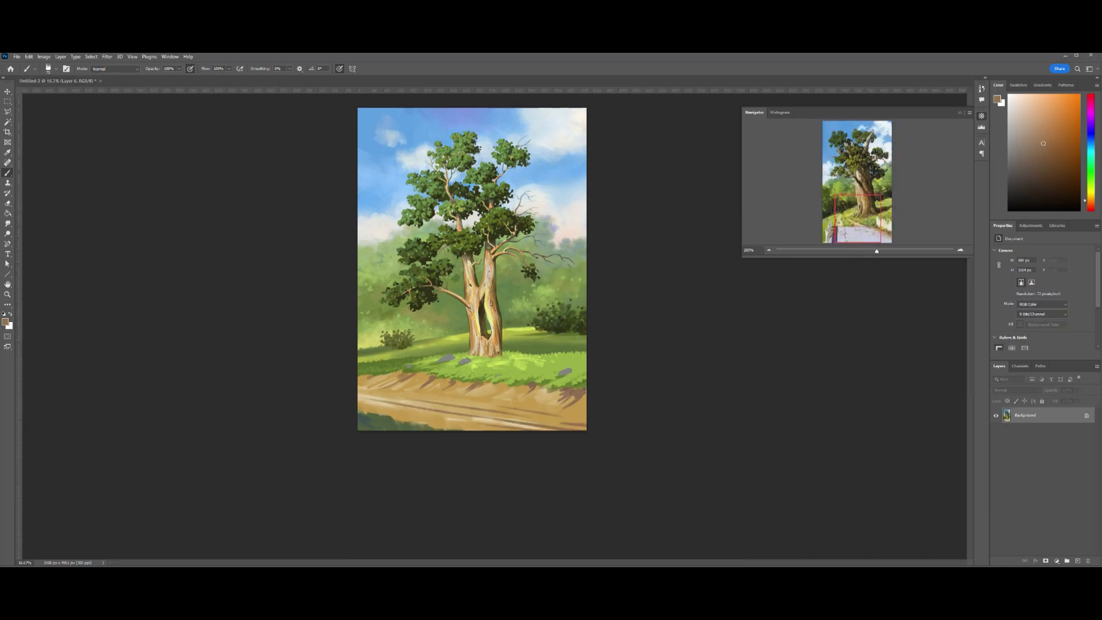
# Shade the rocks on the grass bank with dark strokes of a sampled colour.
pyautogui.hotkey('ctrl', '+')
pyautogui.hotkey('ctrl', '+')
pyautogui.keyDown('alt'); pyautogui.click(517, 375); pyautogui.keyUp('alt')
pyautogui.moveTo(512, 383); pyautogui.dragTo(511, 370)
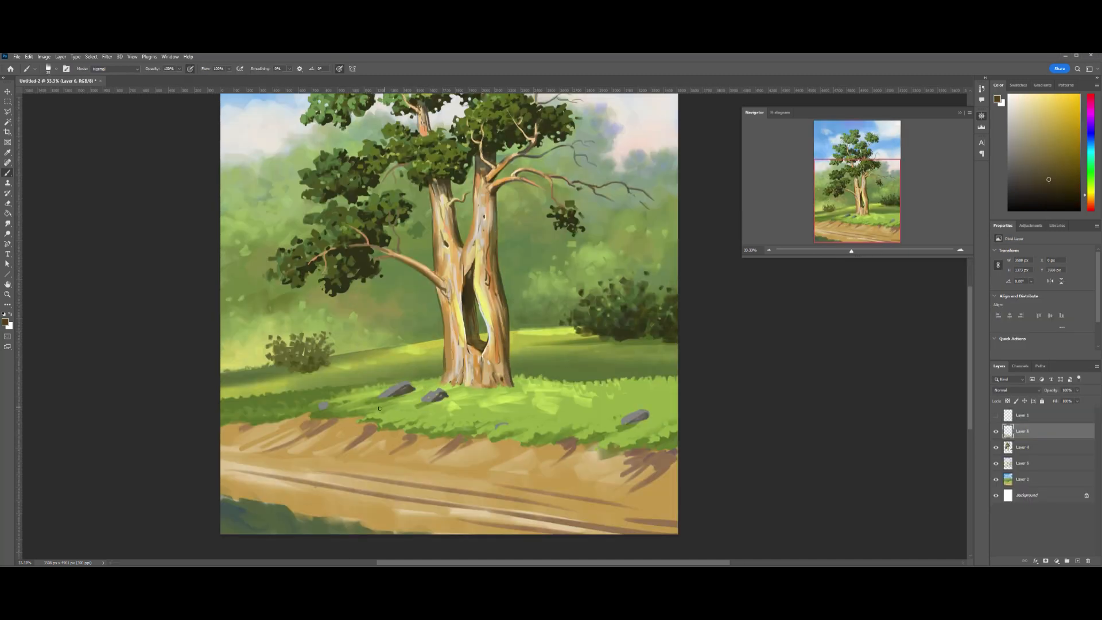
# Add light faces to the rocks, switch brush preset, and dab dark green along the grass bank's lower edge.
pyautogui.keyDown('alt'); pyautogui.click(633, 416); pyautogui.keyUp('alt')
pyautogui.click(48, 69)
pyautogui.doubleClick(57, 173)
pyautogui.keyDown('alt'); pyautogui.click(386, 429); pyautogui.keyUp('alt')
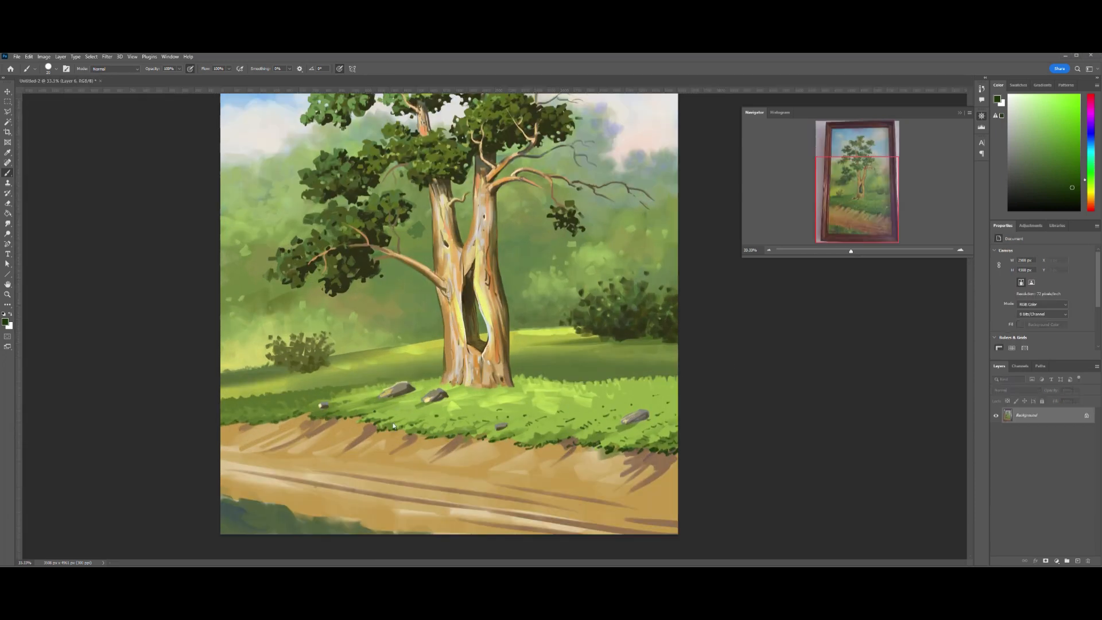
# Paint bright yellow-green grass blades around the trunk base and along the top of the bank.
pyautogui.keyDown('alt'); pyautogui.click(488, 387); pyautogui.keyUp('alt')
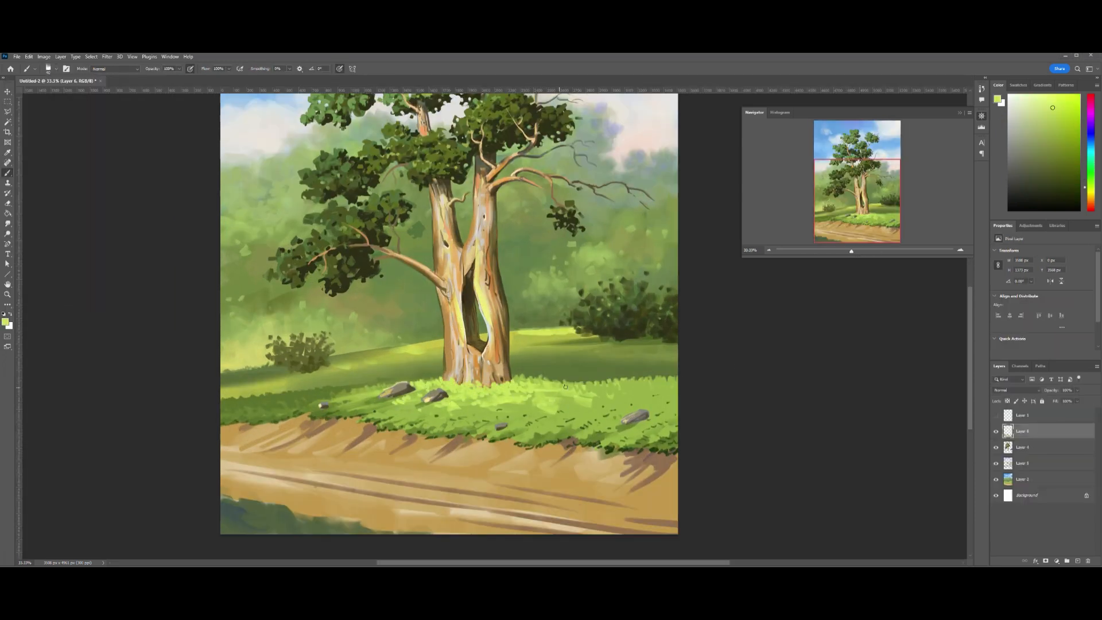
pyautogui.scroll(3, 615, 426)
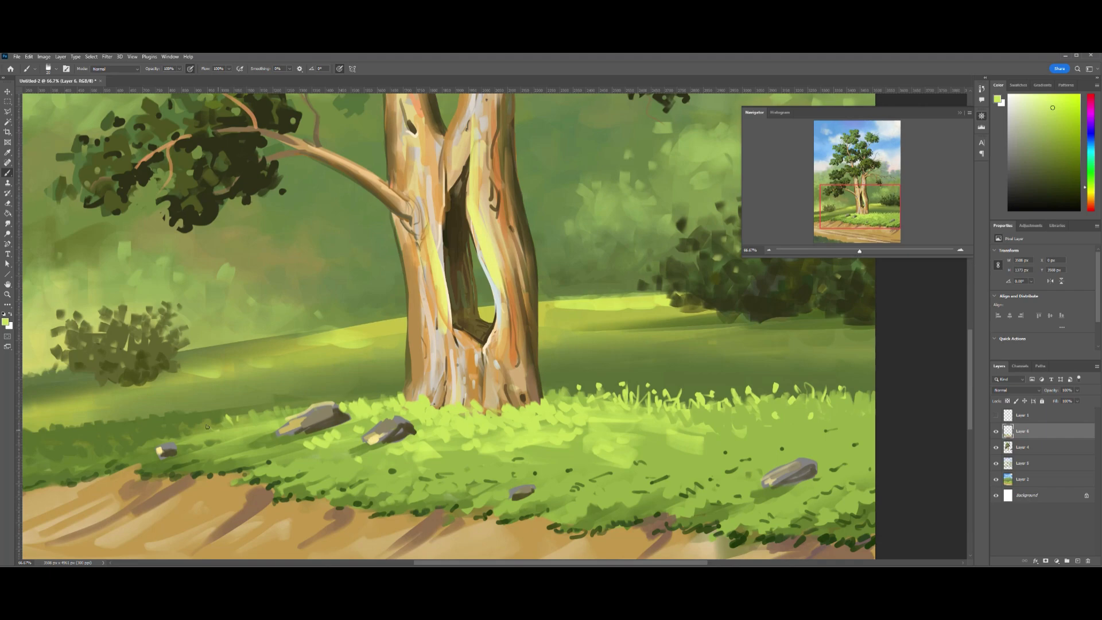
pyautogui.scroll(-4, 615, 426)
pyautogui.hotkey('ctrl', '+')
pyautogui.hotkey('ctrl', '+')
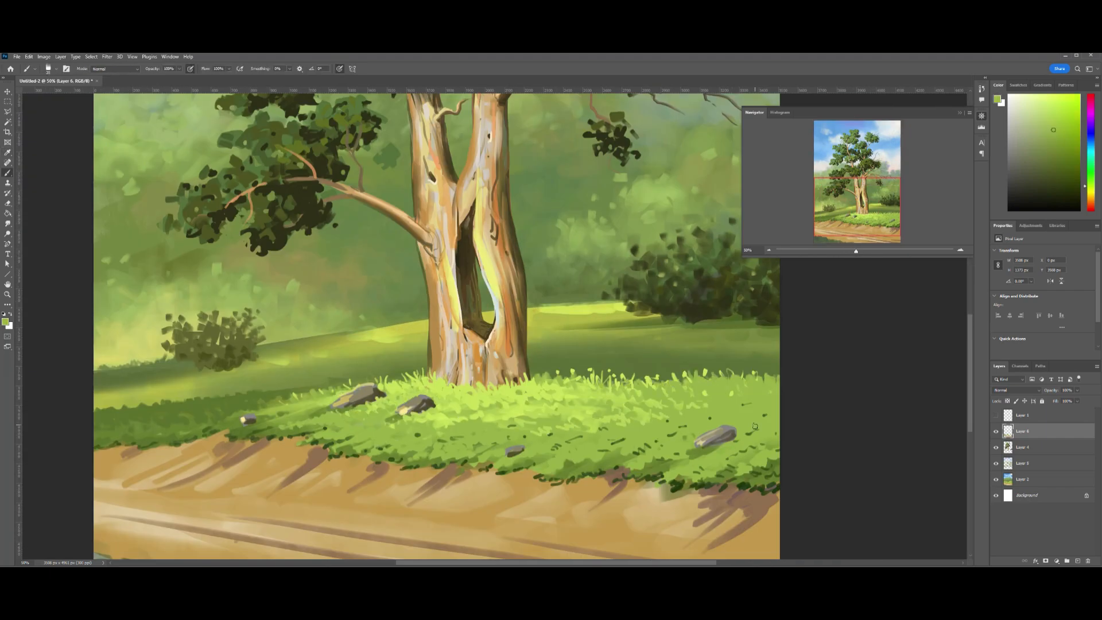
# Paint small sunlit grass tufts on the field behind the trunk and beside the left bush.
pyautogui.hotkey('ctrl', '-')
pyautogui.hscroll(-3, 566, 314)
pyautogui.hotkey('ctrl', '-')
pyautogui.hotkey('ctrl', '-')
pyautogui.hotkey('ctrl', '-')
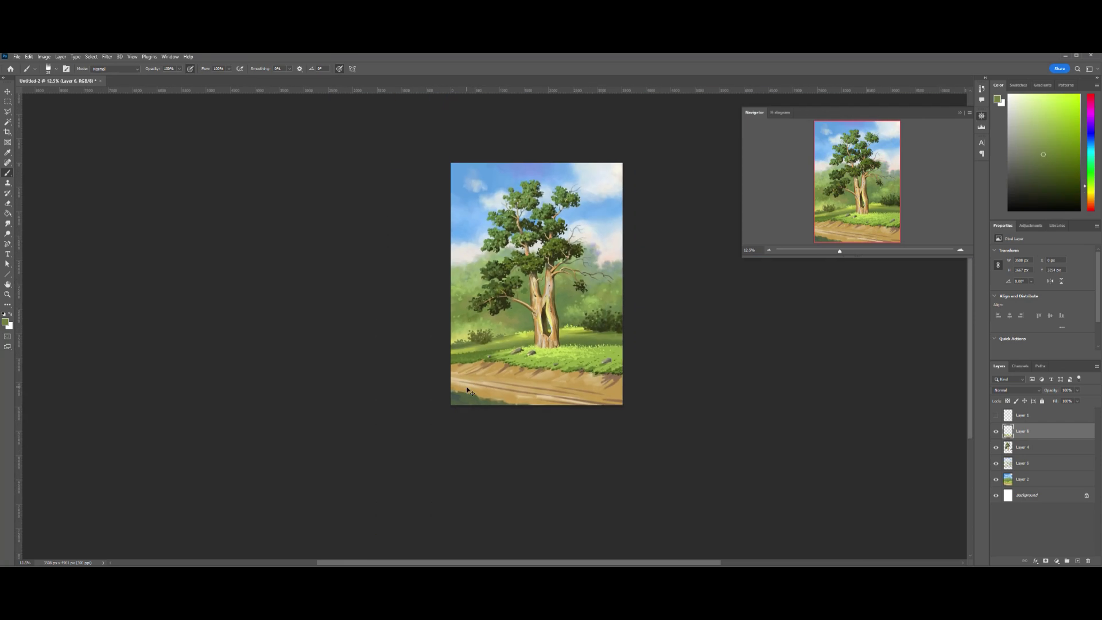
pyautogui.hotkey('ctrl', '+')
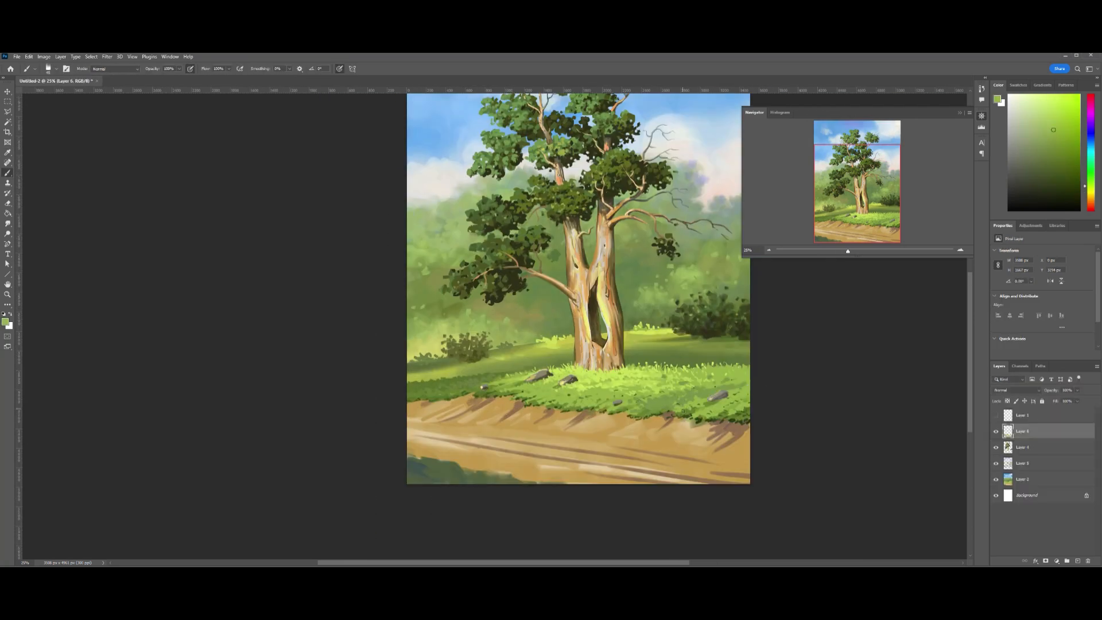
# Scatter small blue flower dabs over the grass on the bank.
pyautogui.hotkey('ctrl', '-')
pyautogui.hotkey('ctrl', '+')
pyautogui.hotkey('ctrl', '+')
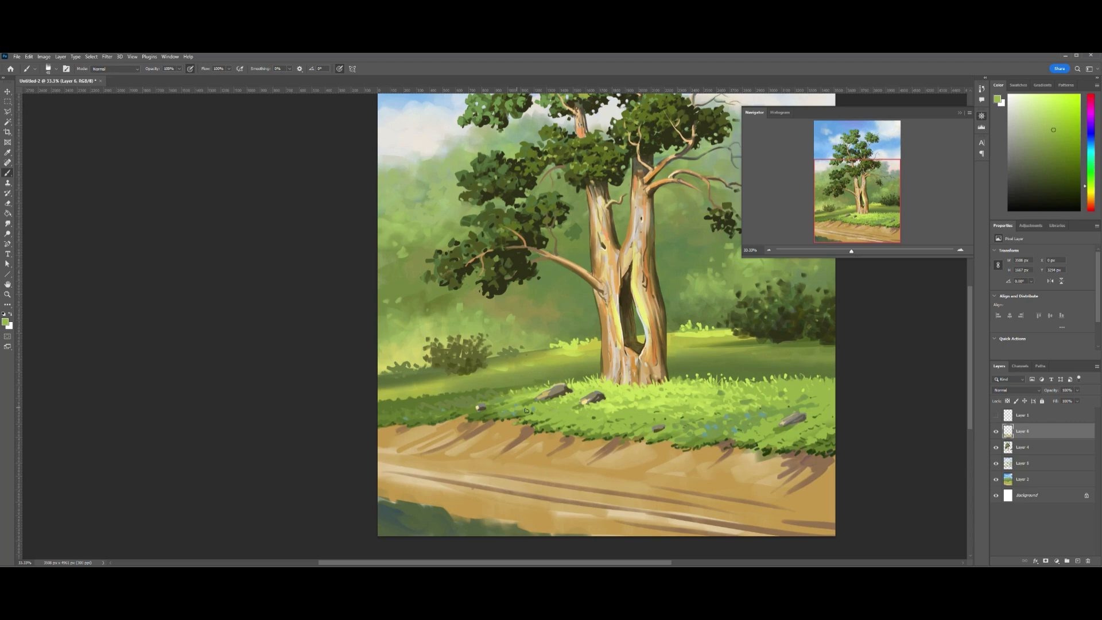
pyautogui.hotkey('ctrl', '-')
pyautogui.hotkey('ctrl', '-')
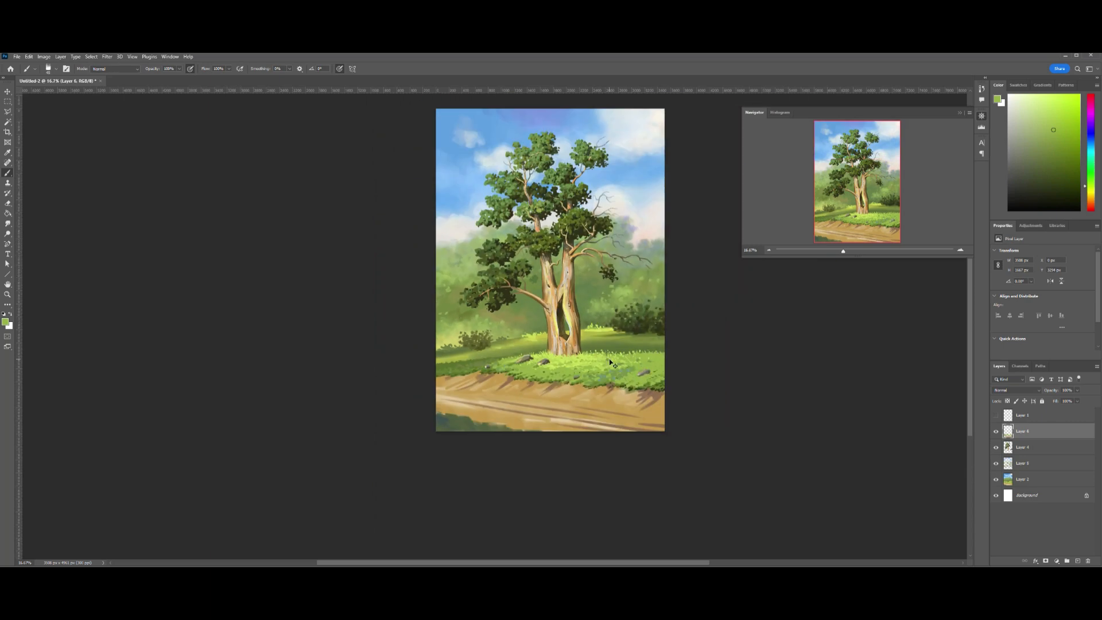
# Darken the inside of the trunk hollow with strokes of sampled brown.
pyautogui.hotkey('ctrl', '+')
pyautogui.hotkey('ctrl', '+')
pyautogui.keyDown('alt'); pyautogui.click(605, 376); pyautogui.keyUp('alt')
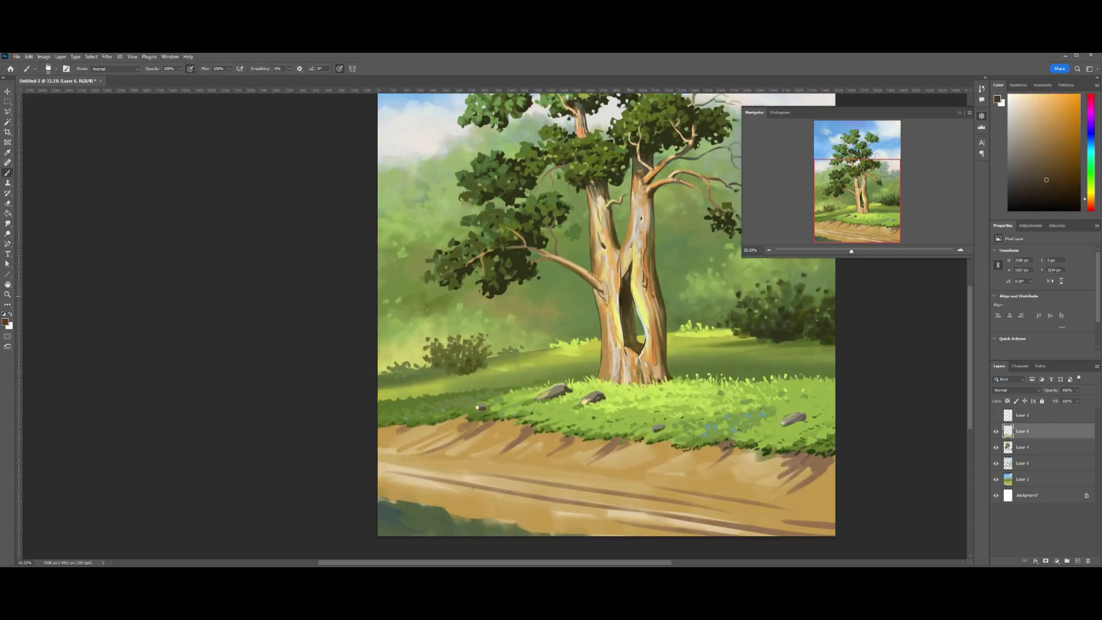
pyautogui.hotkey('ctrl', '+')
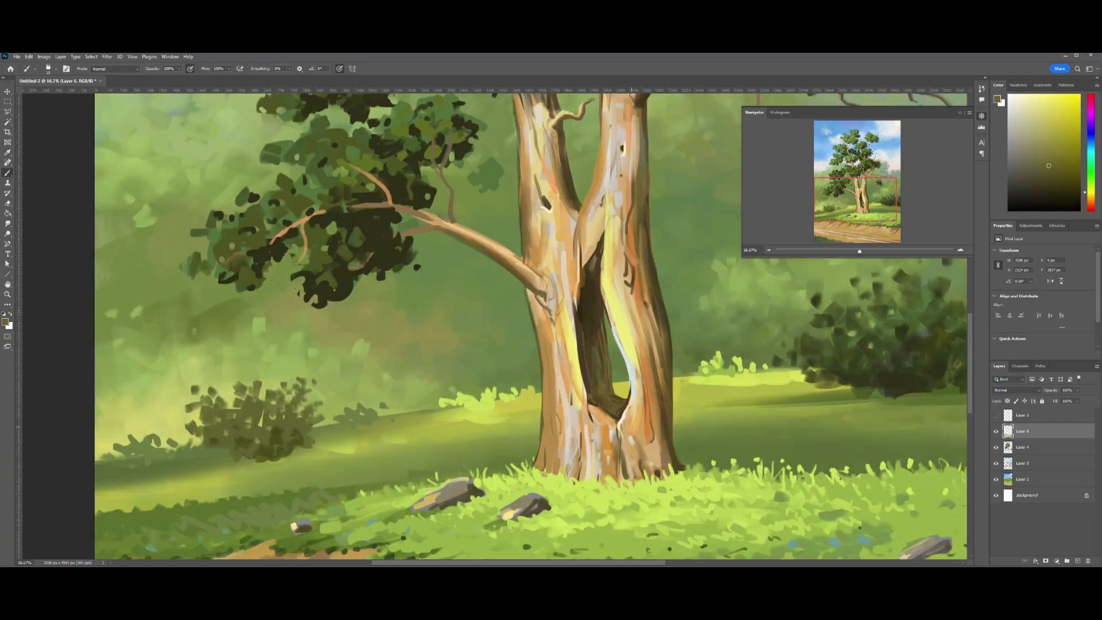
pyautogui.moveTo(611, 313); pyautogui.dragTo(612, 403)
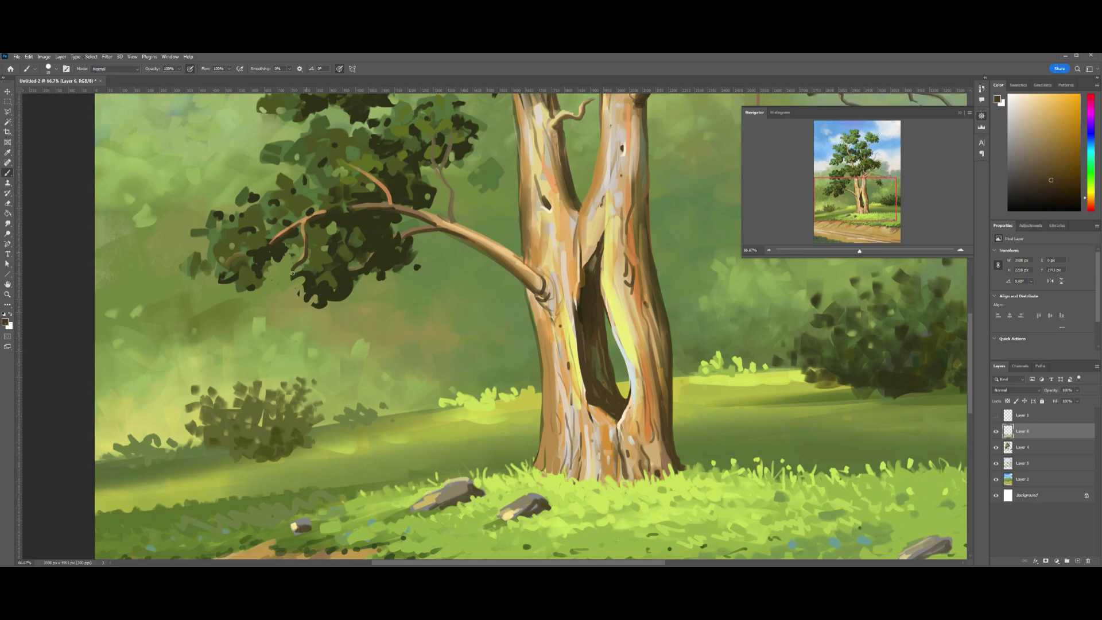
# Add thin twigs and sampled olive and dark green leaf dabs to the tree's lower-left foliage.
pyautogui.hotkey('ctrl', '-')
pyautogui.keyDown('alt'); pyautogui.click(289, 379); pyautogui.keyUp('alt')
pyautogui.scroll(2, 391, 250)
pyautogui.scroll(-3, 391, 250)
pyautogui.scroll(1, 391, 250)
pyautogui.moveTo(330, 383); pyautogui.dragTo(299, 395)
pyautogui.hotkey('ctrl', '-')
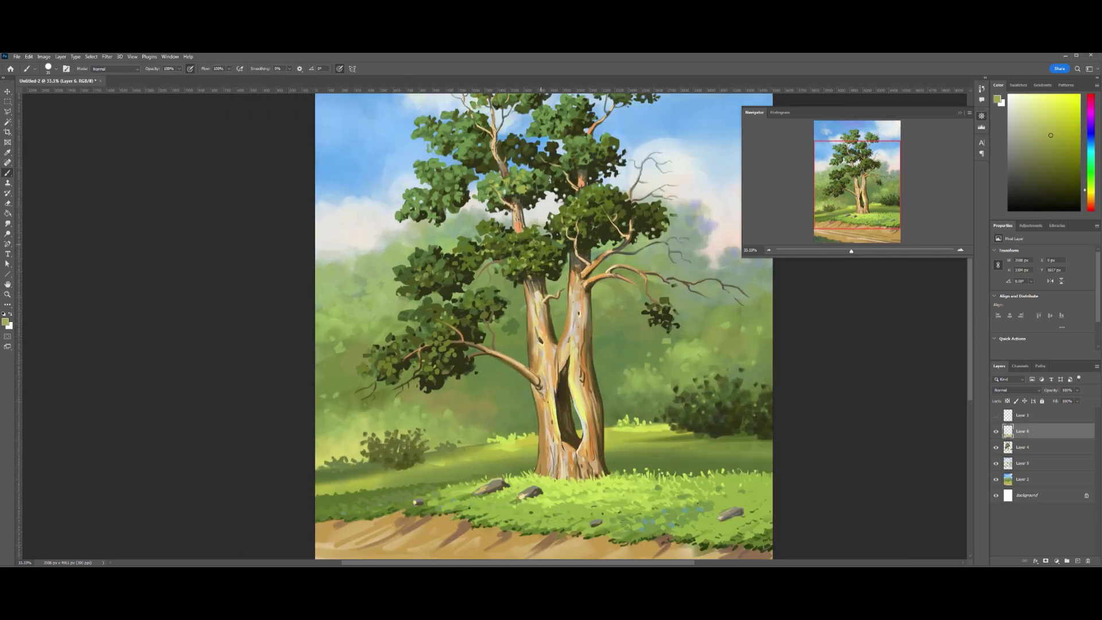
pyautogui.keyDown('alt'); pyautogui.click(479, 347); pyautogui.keyUp('alt')
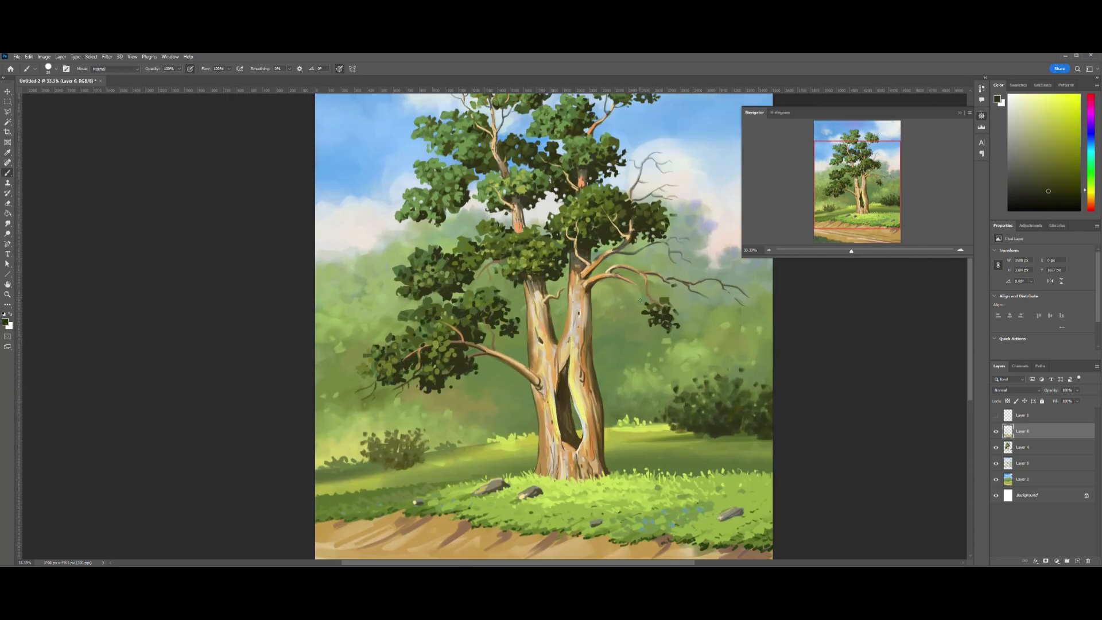
# Repaint the dirt slope and wheel ruts of the path with strokes of sampled tan and brown.
pyautogui.press('h')
pyautogui.moveTo(500, 258); pyautogui.dragTo(522, 432)
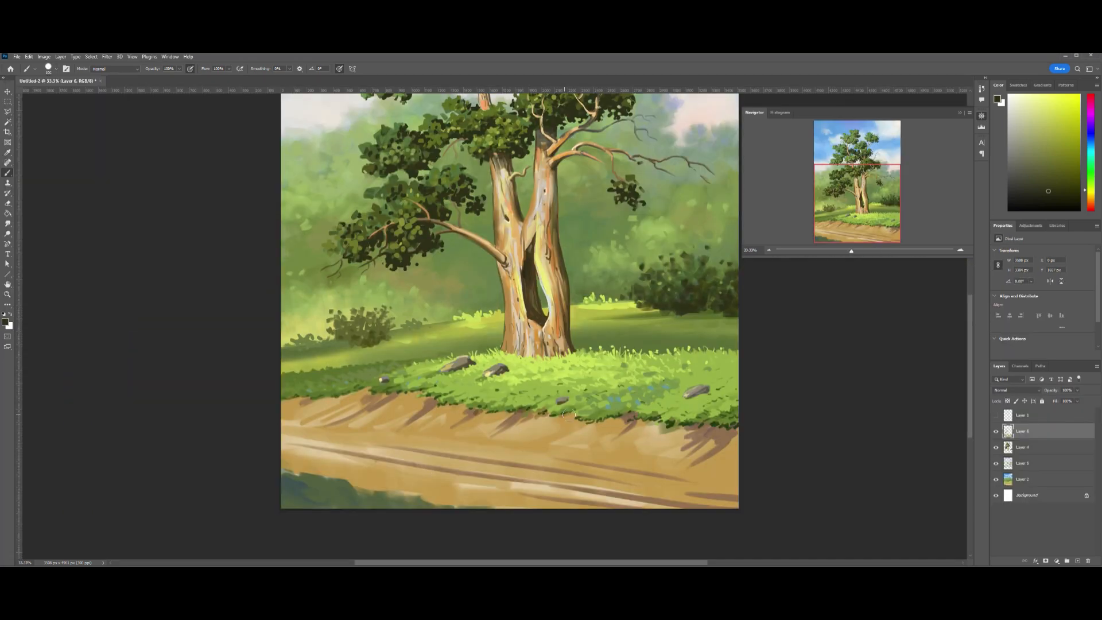
pyautogui.keyDown('alt'); pyautogui.click(449, 448); pyautogui.keyUp('alt')
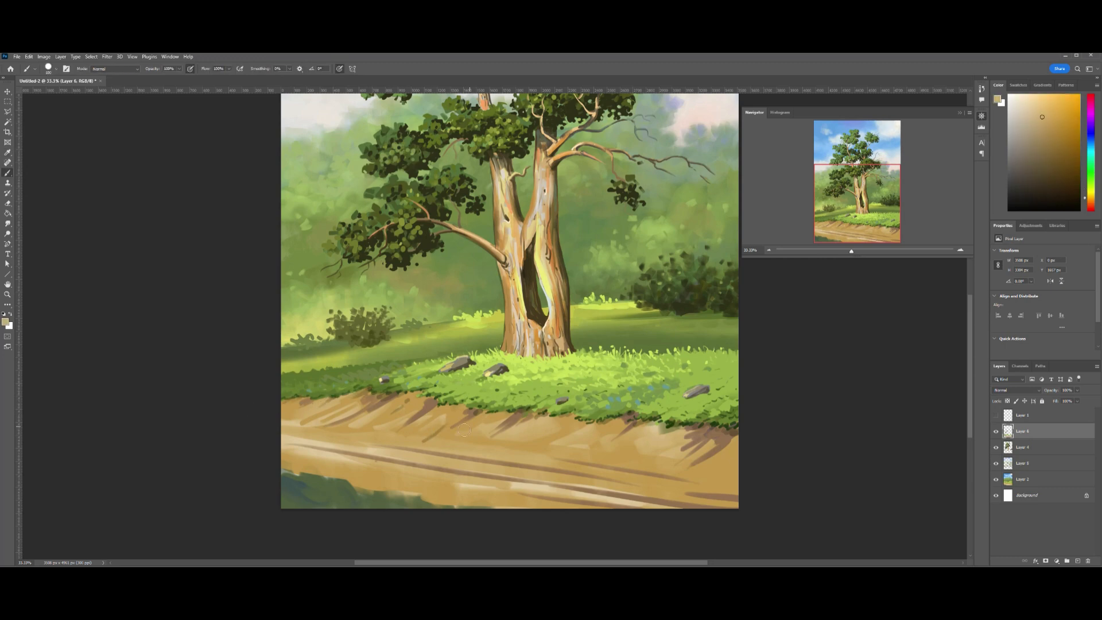
pyautogui.keyDown('alt'); pyautogui.click(723, 446); pyautogui.keyUp('alt')
pyautogui.keyDown('alt'); pyautogui.click(520, 445); pyautogui.keyUp('alt')
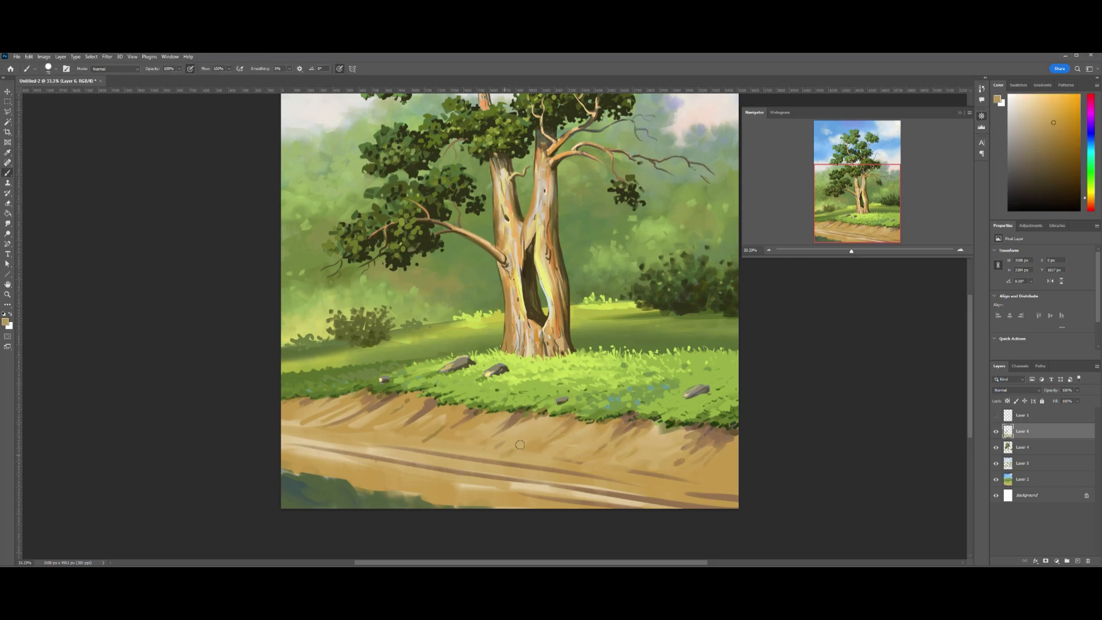
pyautogui.moveTo(442, 416); pyautogui.dragTo(293, 426)
pyautogui.moveTo(407, 413); pyautogui.dragTo(729, 504)
pyautogui.moveTo(625, 485); pyautogui.dragTo(734, 473)
# Dab small brown clods and dark specks along the wheel ruts of the path.
pyautogui.keyDown('alt'); pyautogui.click(672, 494); pyautogui.keyUp('alt')
pyautogui.moveTo(683, 500)
pyautogui.mouseDown()
pyautogui.moveTo(515, 503)
pyautogui.moveTo(689, 495)
pyautogui.mouseUp()
pyautogui.keyDown('alt'); pyautogui.click(646, 500); pyautogui.keyUp('alt')
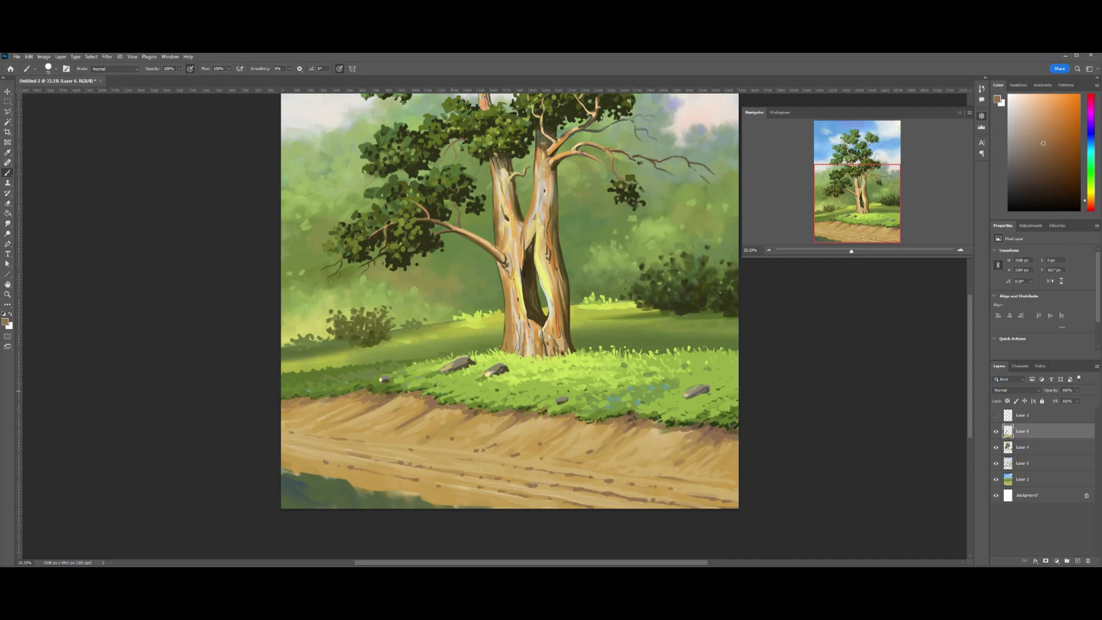
# Paint pale pebbles and light tan highlights on the path, and warm the lit sides of the rocks.
pyautogui.keyDown('alt'); pyautogui.click(458, 402); pyautogui.keyUp('alt')
pyautogui.moveTo(428, 414); pyautogui.dragTo(293, 430)
pyautogui.moveTo(387, 411); pyautogui.dragTo(304, 433)
pyautogui.click(592, 449)
pyautogui.click(680, 459)
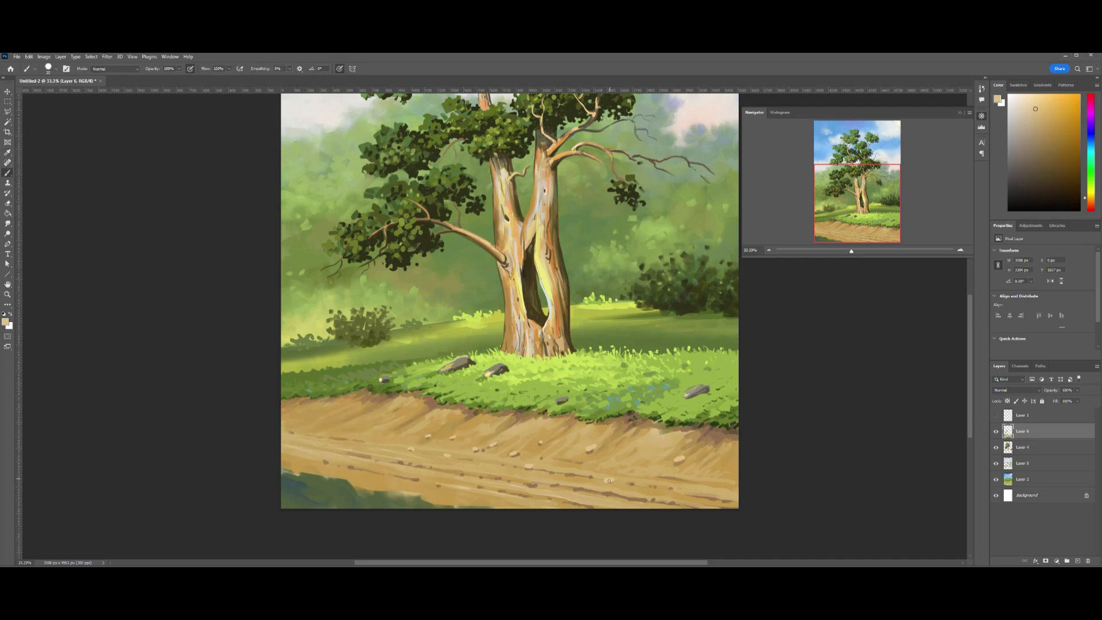
pyautogui.keyDown('alt'); pyautogui.click(324, 394); pyautogui.keyUp('alt')
# Paint grass blades over the dark patch in the lower-left corner with sampled dark and muted greens.
pyautogui.keyDown('alt'); pyautogui.click(338, 482); pyautogui.keyUp('alt')
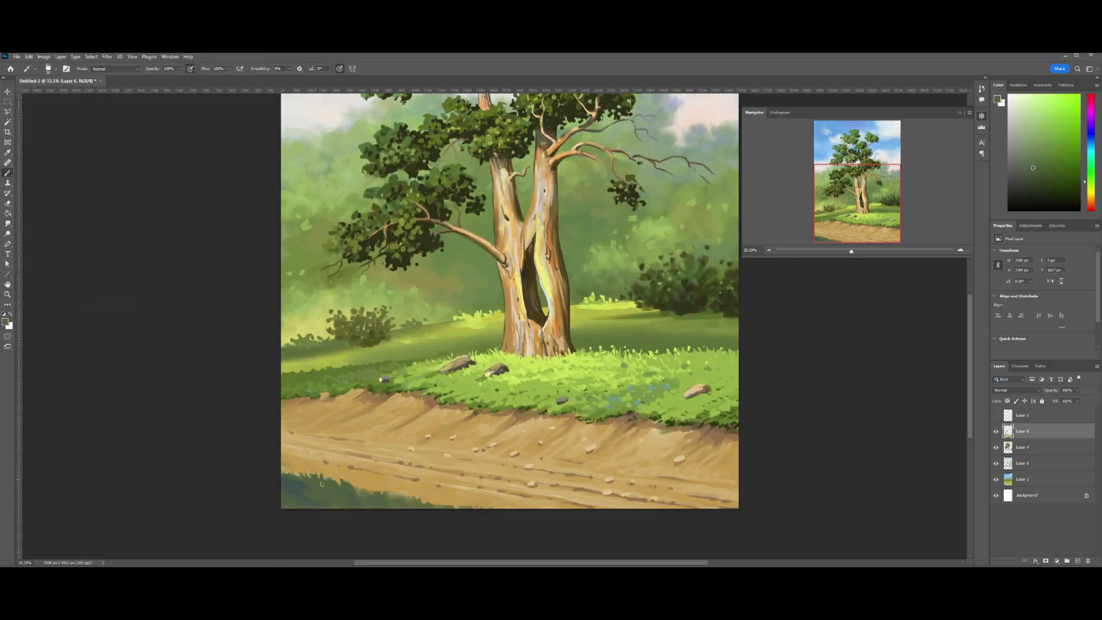
pyautogui.keyDown('alt'); pyautogui.click(330, 506); pyautogui.keyUp('alt')
pyautogui.click(313, 497)
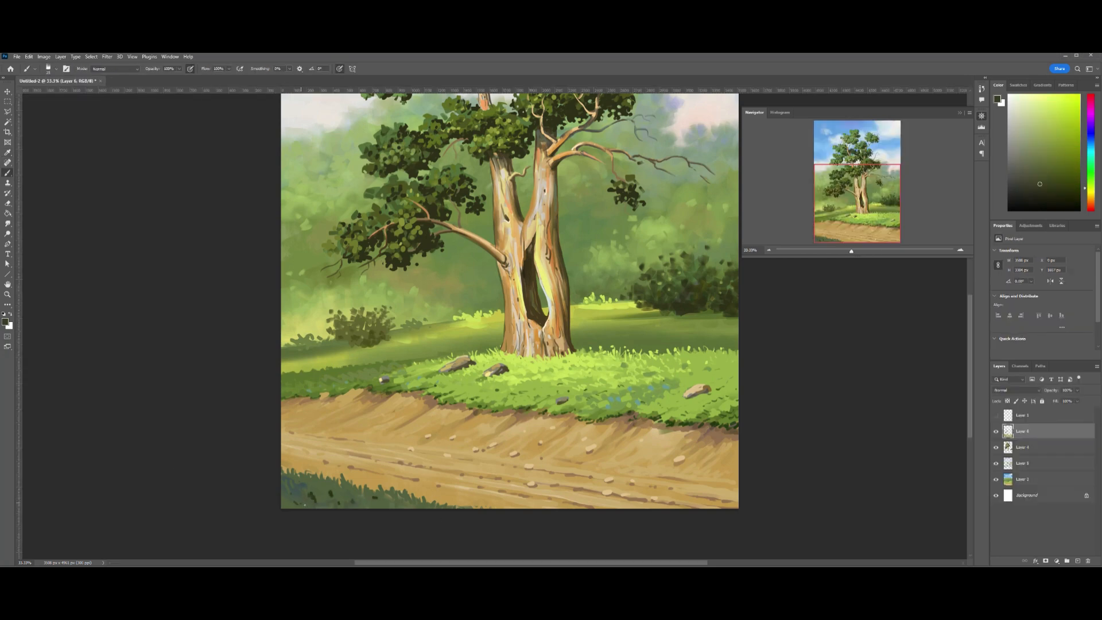
pyautogui.keyDown('alt'); pyautogui.click(306, 470); pyautogui.keyUp('alt')
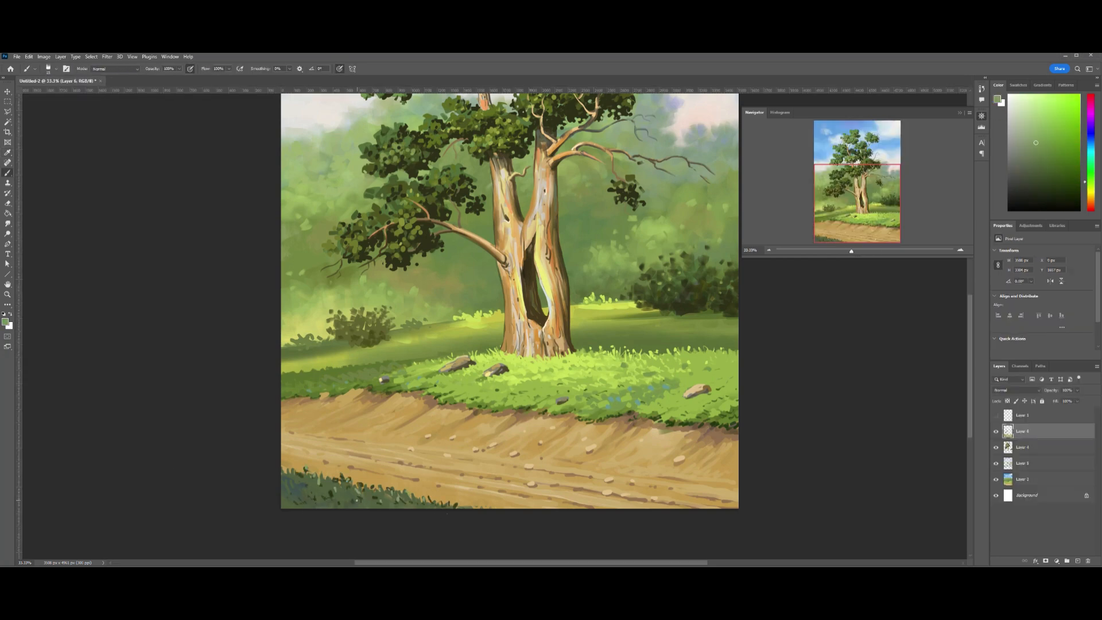
pyautogui.keyDown('alt'); pyautogui.click(279, 499); pyautogui.keyUp('alt')
pyautogui.moveTo(347, 503); pyautogui.dragTo(450, 505)
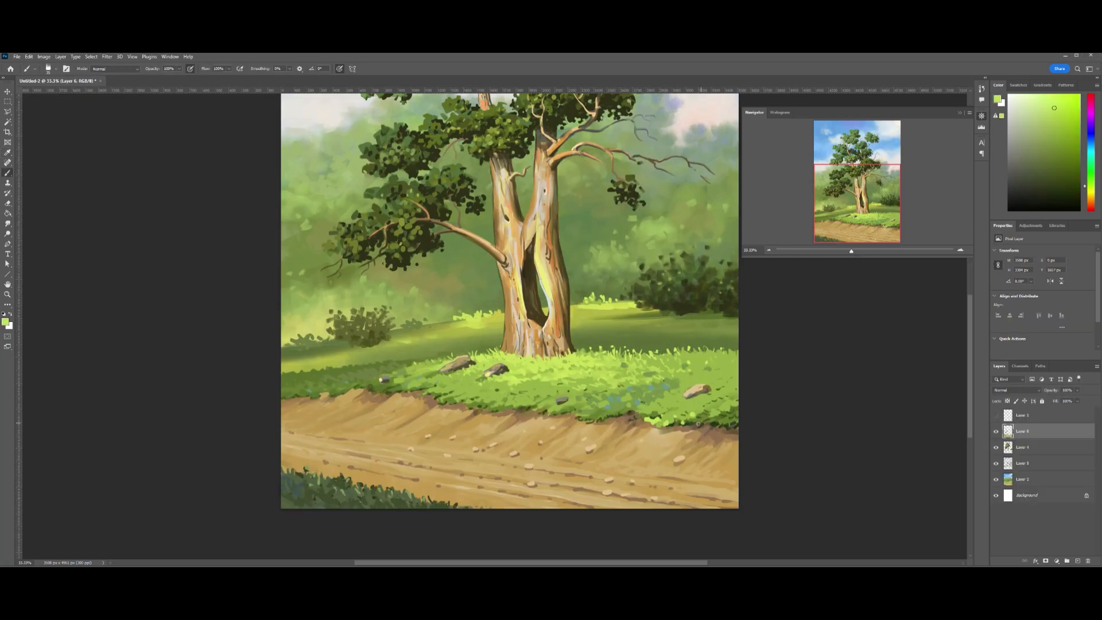
# Scatter yellow flower dots over the grassy bank among its bright green tufts.
pyautogui.keyDown('alt'); pyautogui.click(697, 370); pyautogui.keyUp('alt')
pyautogui.hotkey('ctrl', '-')
pyautogui.hotkey('ctrl', '-')
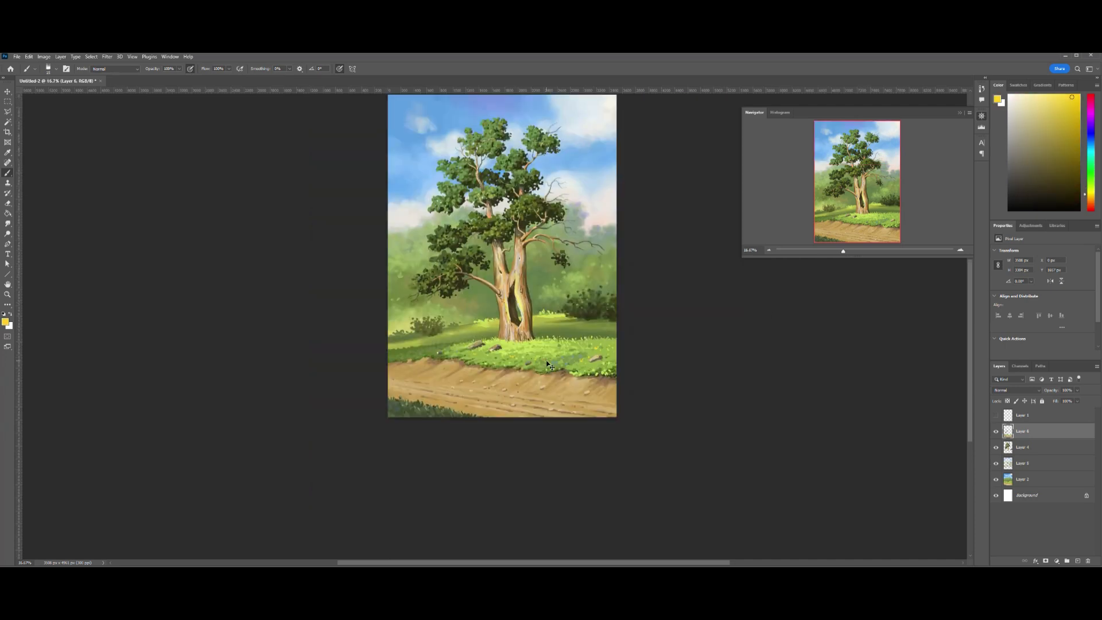
pyautogui.hotkey('ctrl', '+')
pyautogui.hotkey('ctrl', '+')
pyautogui.keyDown('alt'); pyautogui.click(690, 424); pyautogui.keyUp('alt')
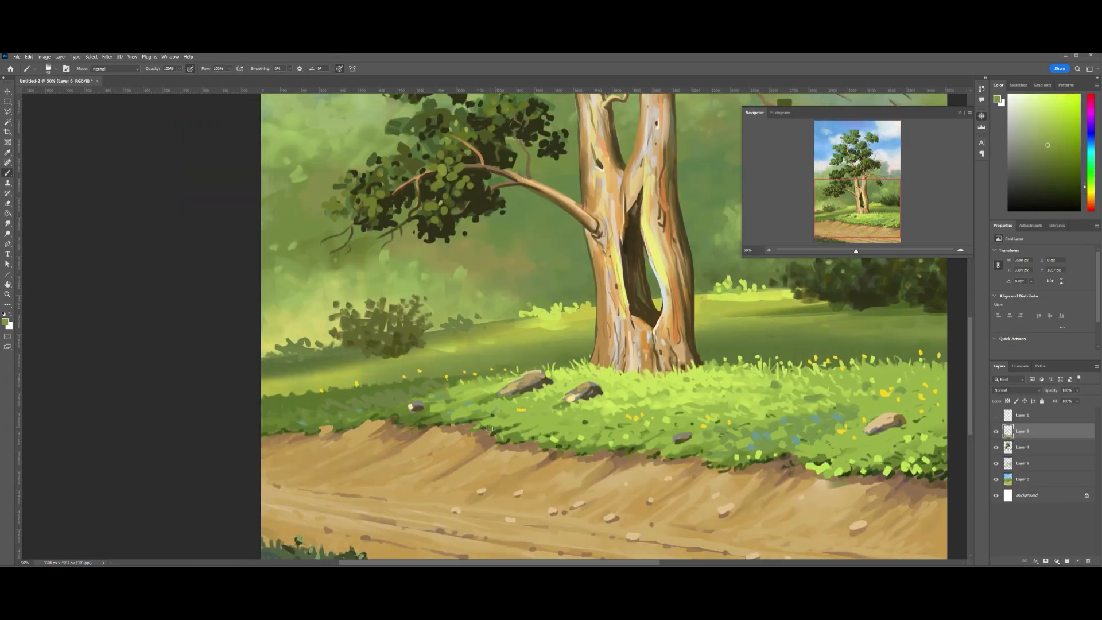
# Touch up the trunk base and the grass around it with sampled lime, brown and green.
pyautogui.hotkey('ctrl', '-')
pyautogui.hotkey('ctrl', '-')
pyautogui.hotkey('ctrl', '+')
pyautogui.keyDown('alt'); pyautogui.click(556, 354); pyautogui.keyUp('alt')
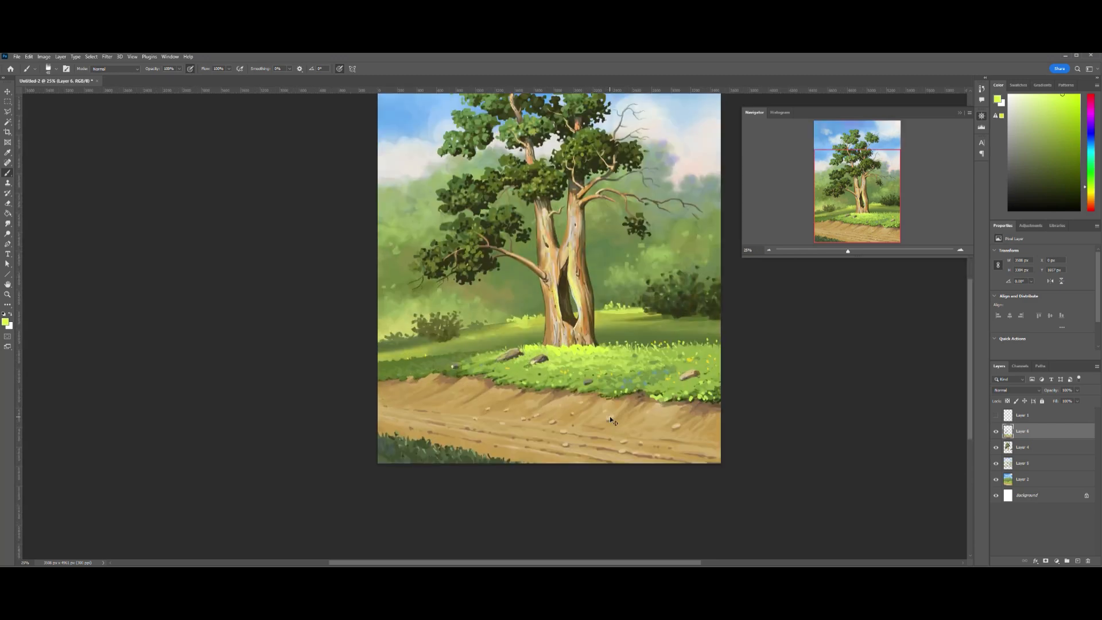
pyautogui.keyDown('alt'); pyautogui.click(586, 342); pyautogui.keyUp('alt')
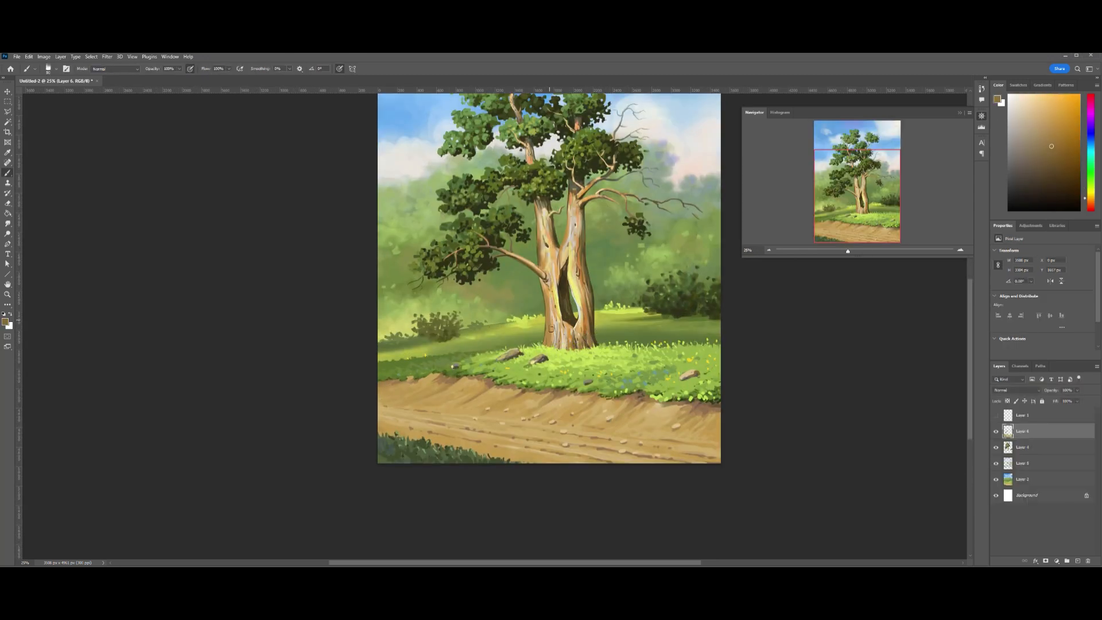
pyautogui.hotkey('ctrl', '+')
pyautogui.keyDown('alt'); pyautogui.click(630, 343); pyautogui.keyUp('alt')
pyautogui.hotkey('ctrl', '-')
pyautogui.hotkey('ctrl', '-')
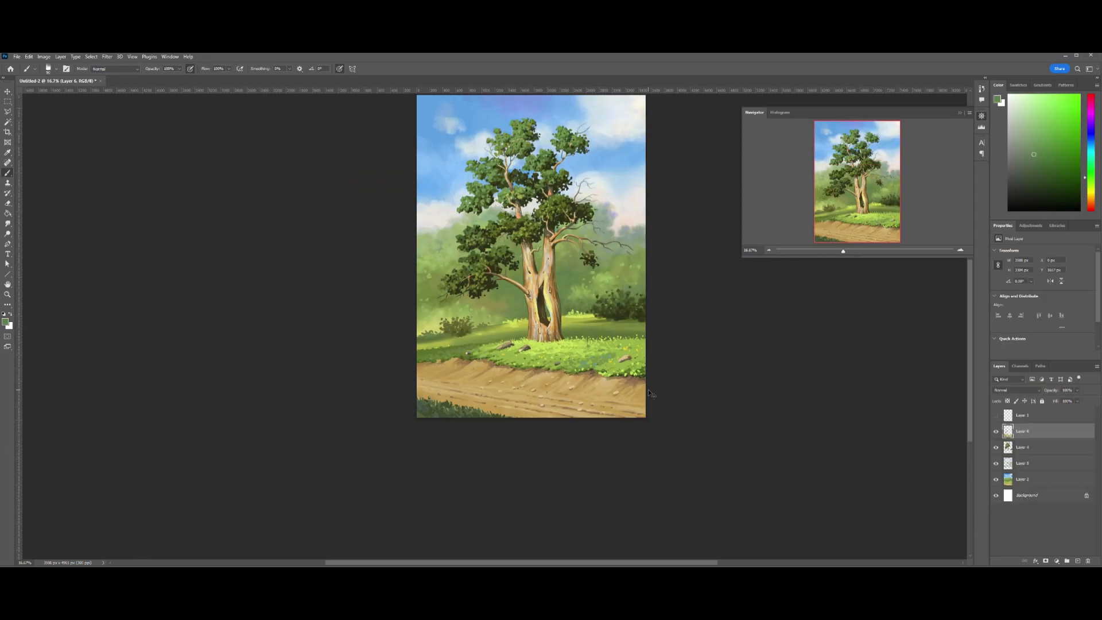
# Paint salmon highlights along the trunks, the lower-left branch and the right-hand branches.
pyautogui.hotkey('ctrl', '+')
pyautogui.hotkey('ctrl', '+')
pyautogui.hotkey('ctrl', '+')
pyautogui.keyDown('alt'); pyautogui.click(590, 285); pyautogui.keyUp('alt')
pyautogui.hotkey('ctrl', '-')
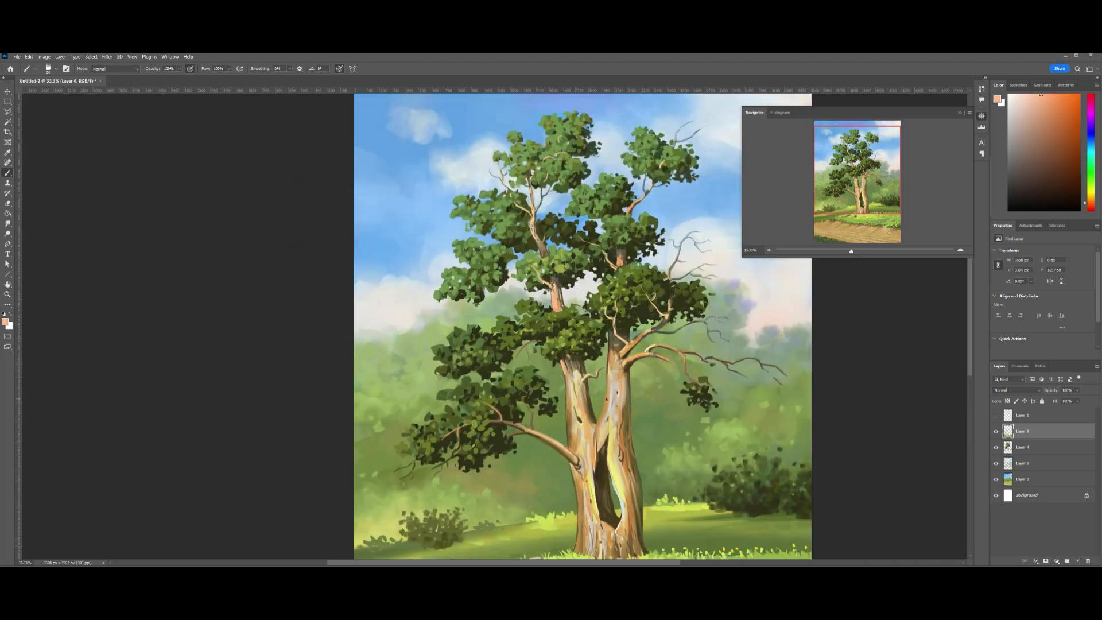
pyautogui.hotkey('ctrl', '-')
pyautogui.hotkey('ctrl', '-')
pyautogui.hotkey('ctrl', '+')
pyautogui.hotkey('ctrl', '+')
pyautogui.hotkey('ctrl', '-')
pyautogui.hotkey('ctrl', '+')
pyautogui.hotkey('ctrl', '-')
pyautogui.hotkey('ctrl', '+')
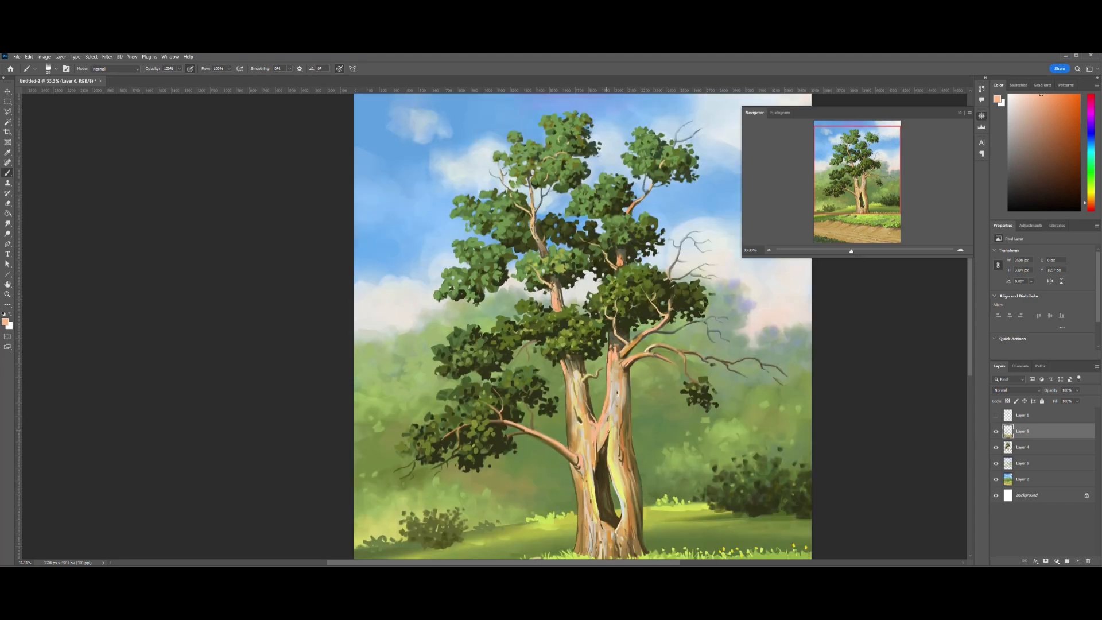
pyautogui.hotkey('ctrl', '-')
pyautogui.hotkey('ctrl', '+')
pyautogui.hotkey('ctrl', '-')
pyautogui.hotkey('ctrl', '+')
pyautogui.hotkey('ctrl', '+')
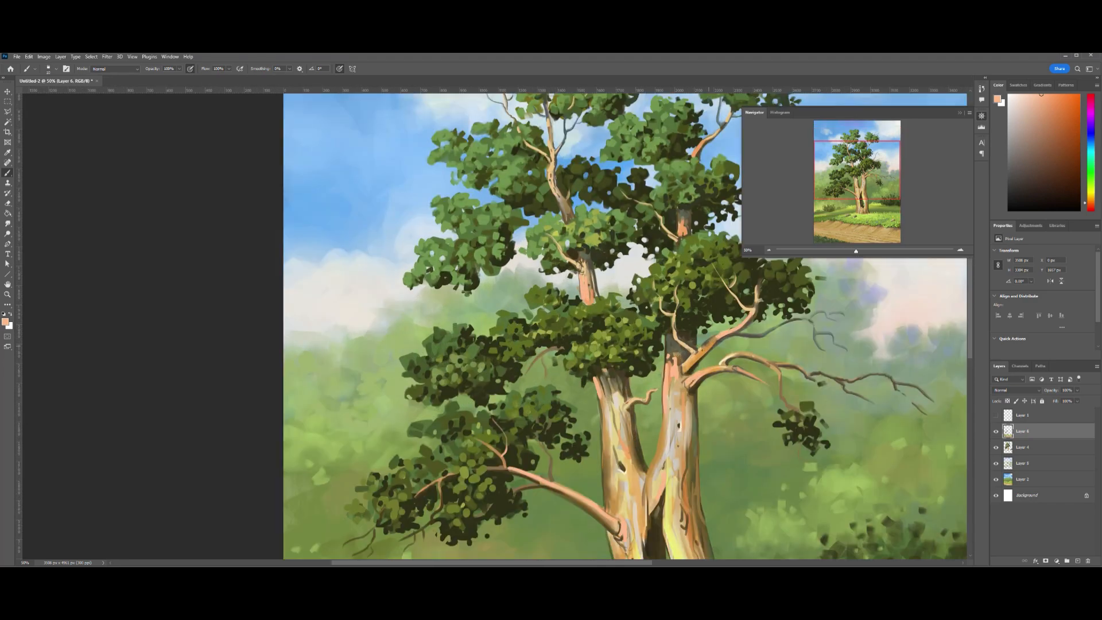
# Add sampled brown accents to the branches and olive dabs to the foliage around them.
pyautogui.keyDown('alt'); pyautogui.click(726, 334); pyautogui.keyUp('alt')
pyautogui.hotkey('ctrl', '-')
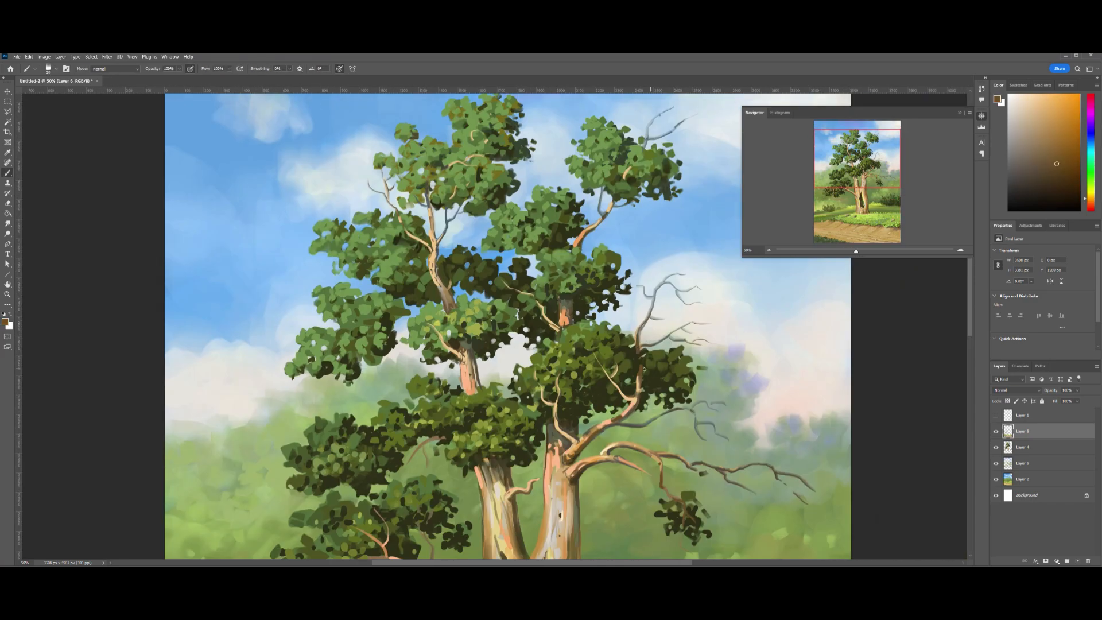
pyautogui.keyDown('alt'); pyautogui.click(654, 360); pyautogui.keyUp('alt')
pyautogui.hotkey('ctrl', '-')
pyautogui.hotkey('ctrl', '-')
pyautogui.hotkey('ctrl', '+')
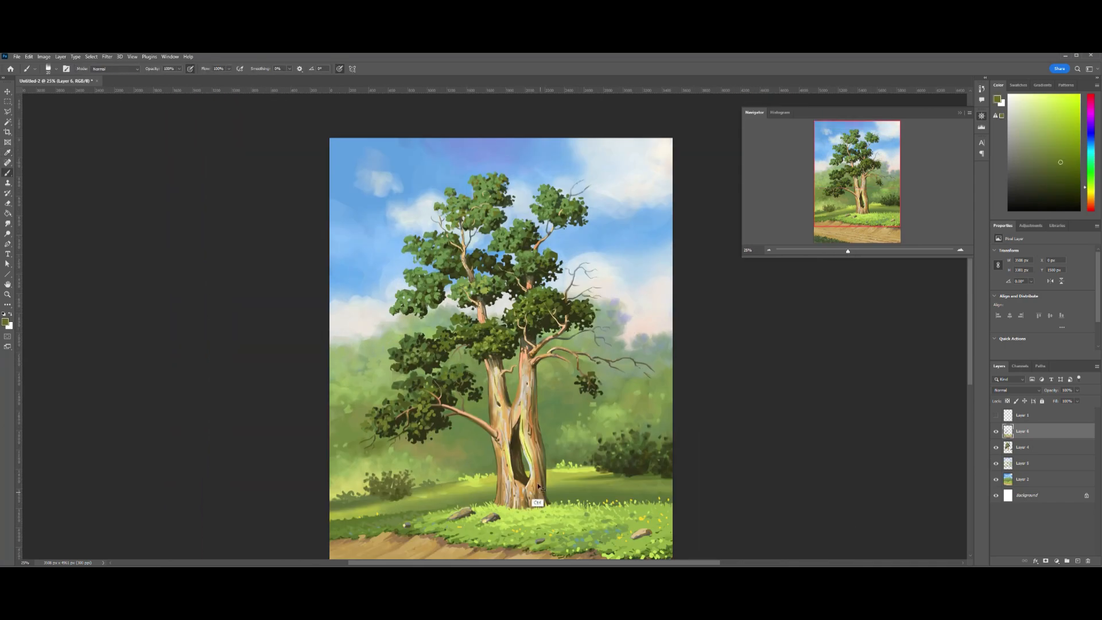
# Deepen the inside of the trunk hollow with sampled dark brown strokes.
pyautogui.hotkey('ctrl', '+')
pyautogui.moveTo(535, 475); pyautogui.dragTo(523, 376)
pyautogui.keyDown('alt'); pyautogui.click(520, 460); pyautogui.keyUp('alt')
pyautogui.hotkey('ctrl', '-')
pyautogui.hotkey('ctrl', '+')
pyautogui.keyDown('alt'); pyautogui.click(508, 471); pyautogui.keyUp('alt')
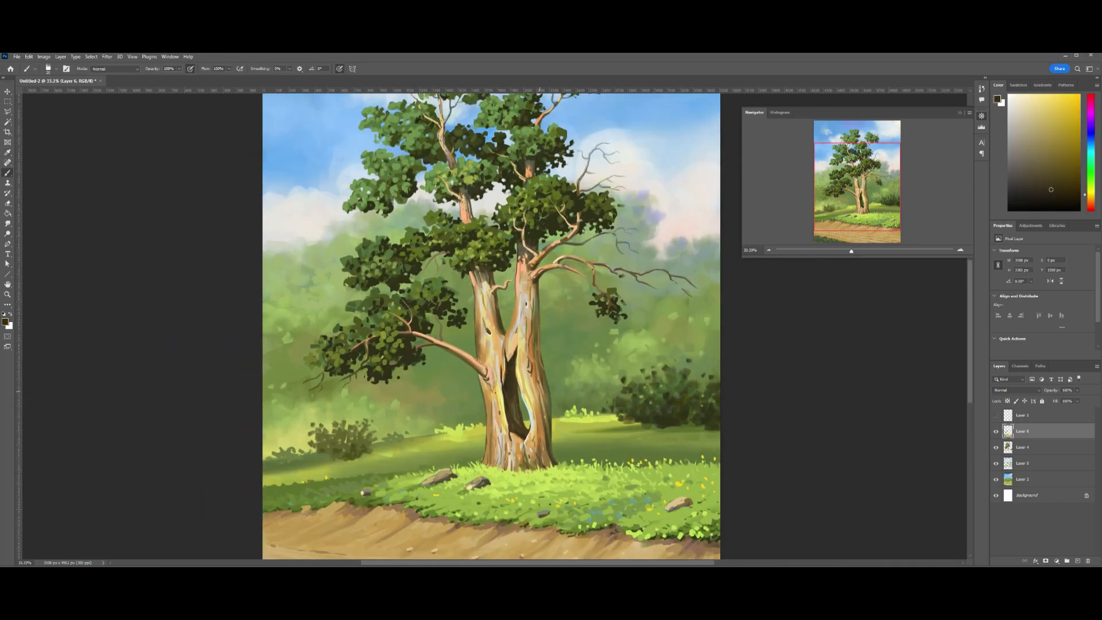
# Line the undersides of the branches and the bark edges with dark reddish brown.
pyautogui.hotkey('ctrl', '+')
pyautogui.hotkey('ctrl', '-')
pyautogui.hotkey('ctrl', '+')
pyautogui.keyDown('alt'); pyautogui.click(599, 236); pyautogui.keyUp('alt')
pyautogui.hotkey('ctrl', '-')
pyautogui.hotkey('ctrl', '+')
pyautogui.hotkey('ctrl', '-')
pyautogui.hotkey('ctrl', '+')
pyautogui.hotkey('ctrl', '-')
pyautogui.hotkey('ctrl', '+')
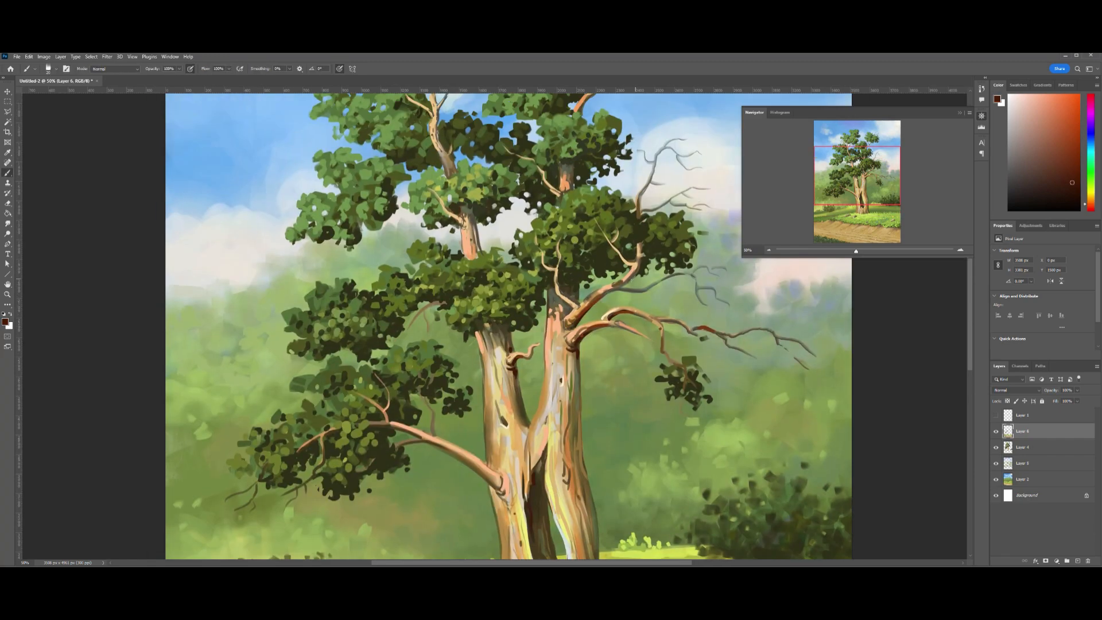
# Paint light peach highlights on the trunk bark, the hollow's rim and the small left-hand twigs.
pyautogui.hotkey('ctrl', '-')
pyautogui.hotkey('ctrl', '-')
pyautogui.hotkey('ctrl', '+')
pyautogui.moveTo(500, 425); pyautogui.dragTo(500, 436)
pyautogui.hotkey('ctrl', '+')
pyautogui.moveTo(503, 480); pyautogui.dragTo(534, 331)
pyautogui.keyDown('alt'); pyautogui.click(527, 333); pyautogui.keyUp('alt')
pyautogui.moveTo(532, 344); pyautogui.dragTo(536, 505)
pyautogui.hotkey('ctrl', '-')
pyautogui.hotkey('ctrl', '+')
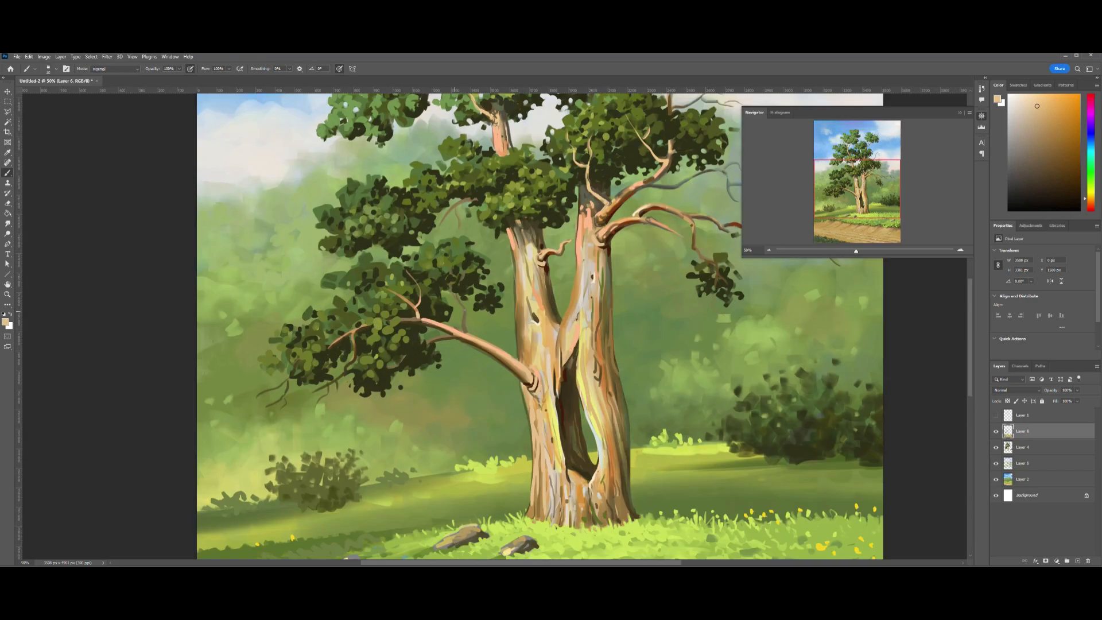
pyautogui.moveTo(519, 375); pyautogui.dragTo(529, 438)
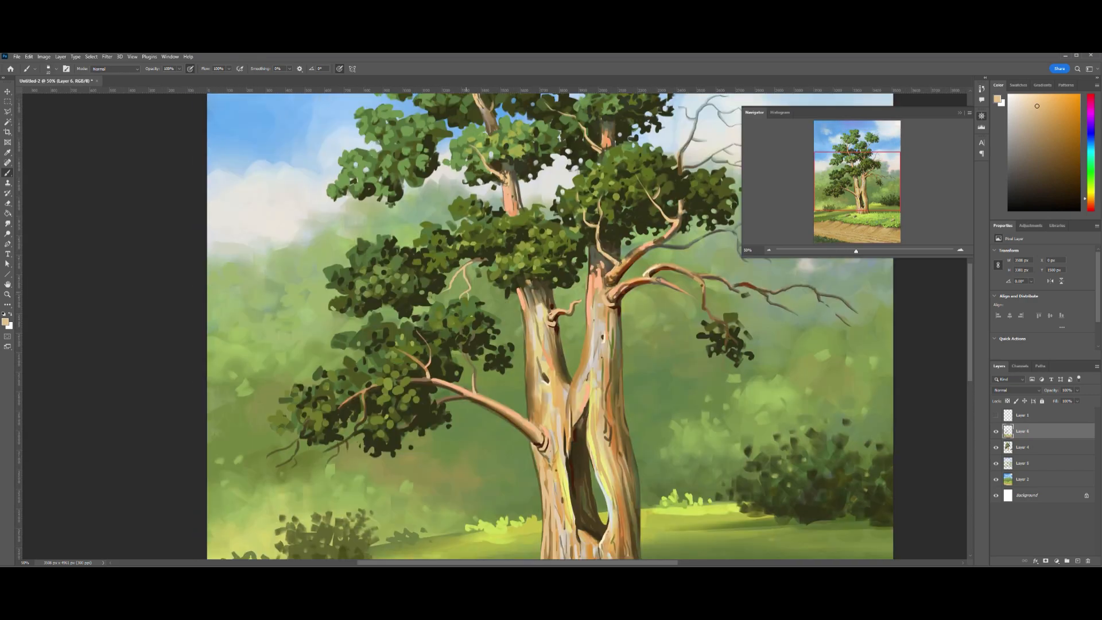
# Draw sampled brown bark grooves down both trunks and around the hollow.
pyautogui.keyDown('alt'); pyautogui.click(529, 438); pyautogui.keyUp('alt')
pyautogui.moveTo(557, 370); pyautogui.dragTo(567, 396)
pyautogui.moveTo(587, 428); pyautogui.dragTo(558, 344)
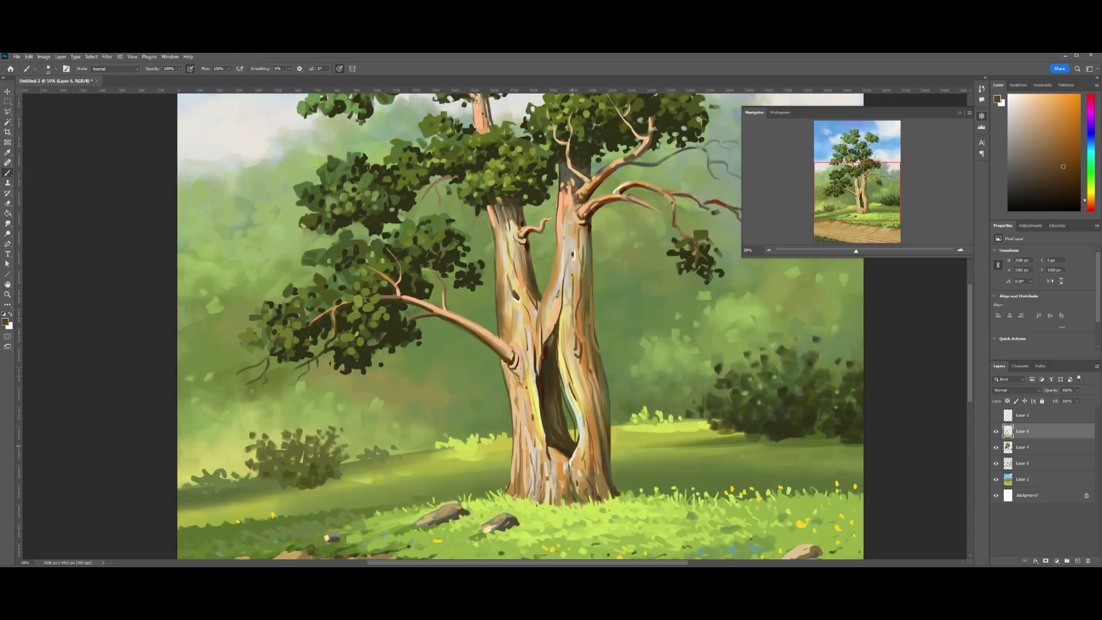
pyautogui.hotkey('ctrl', '-')
pyautogui.hotkey('ctrl', '-')
pyautogui.hotkey('ctrl', '-')
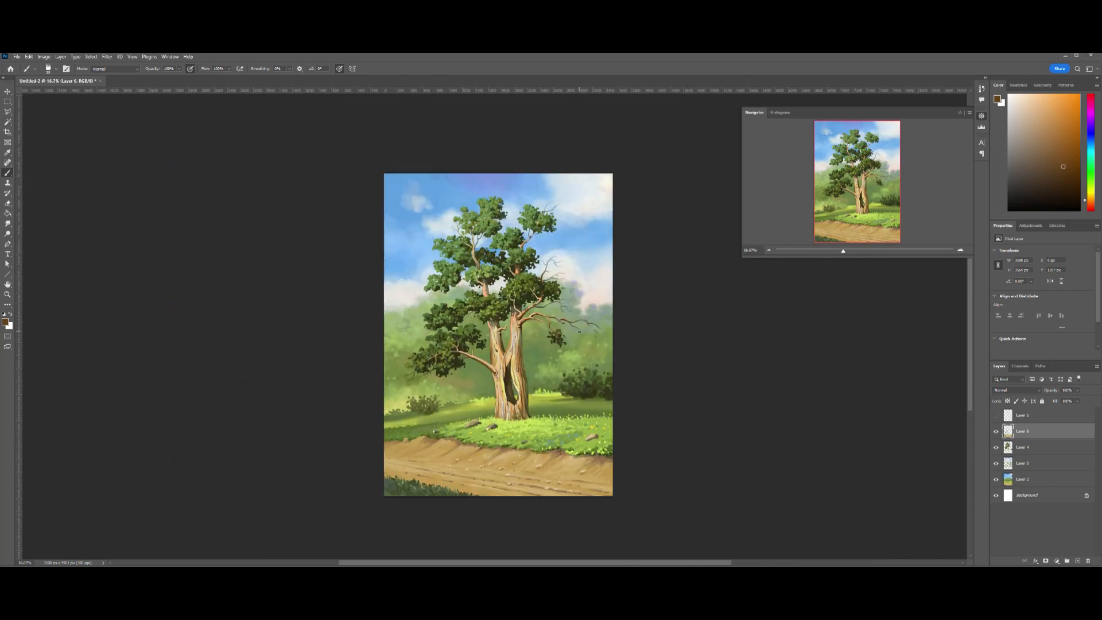
# Add brown bark strokes to the exposed upper sections of the trunks between the foliage clumps.
pyautogui.hotkey('ctrl', '+')
pyautogui.hotkey('ctrl', '+')
pyautogui.moveTo(484, 253); pyautogui.dragTo(503, 313)
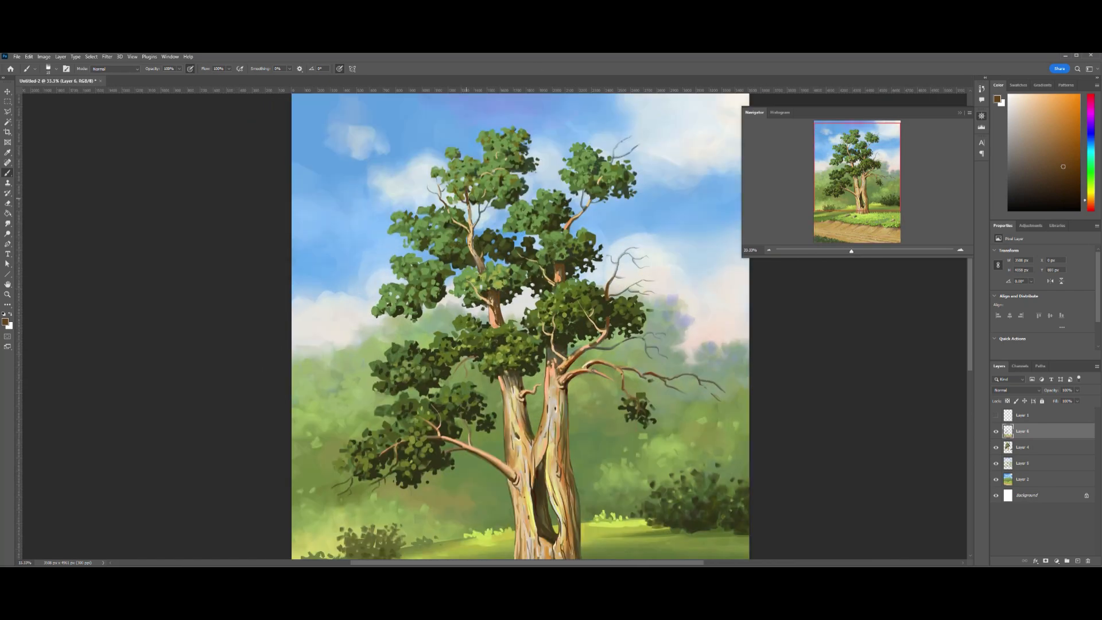
pyautogui.hotkey('ctrl', '-')
pyautogui.hotkey('ctrl', '-')
pyautogui.hotkey('ctrl', '+')
pyautogui.hotkey('ctrl', '+')
pyautogui.hotkey('ctrl', '+')
# Extend a branch out of the right-hand foliage with salmon highlights.
pyautogui.press('i')
pyautogui.press('b')
pyautogui.moveTo(765, 304); pyautogui.dragTo(640, 336)
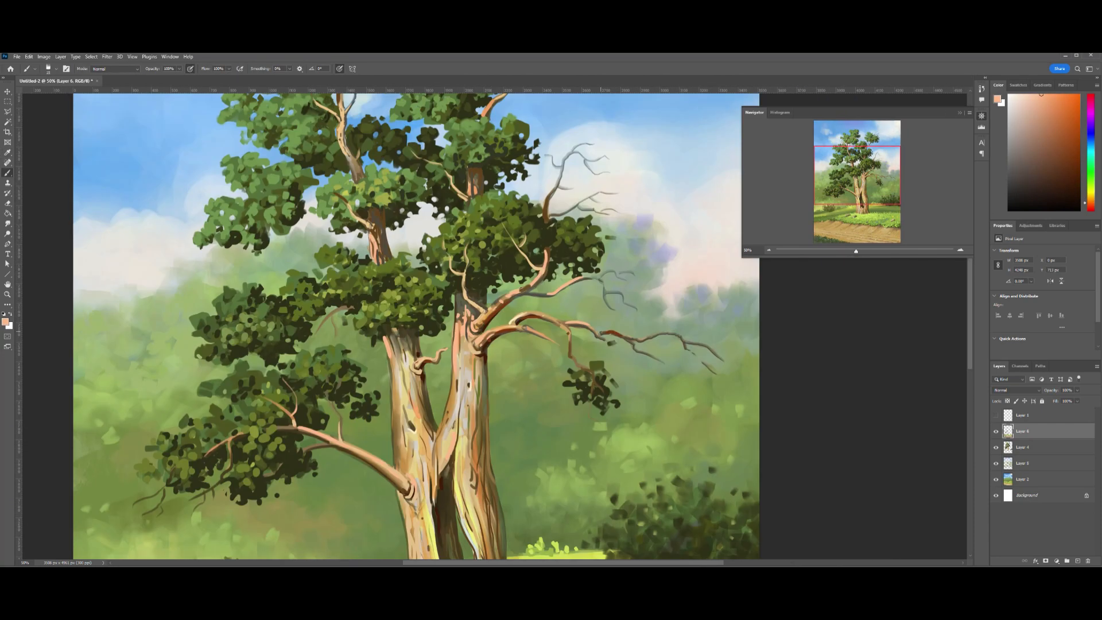
pyautogui.hotkey('ctrl', '-')
pyautogui.hotkey('ctrl', '-')
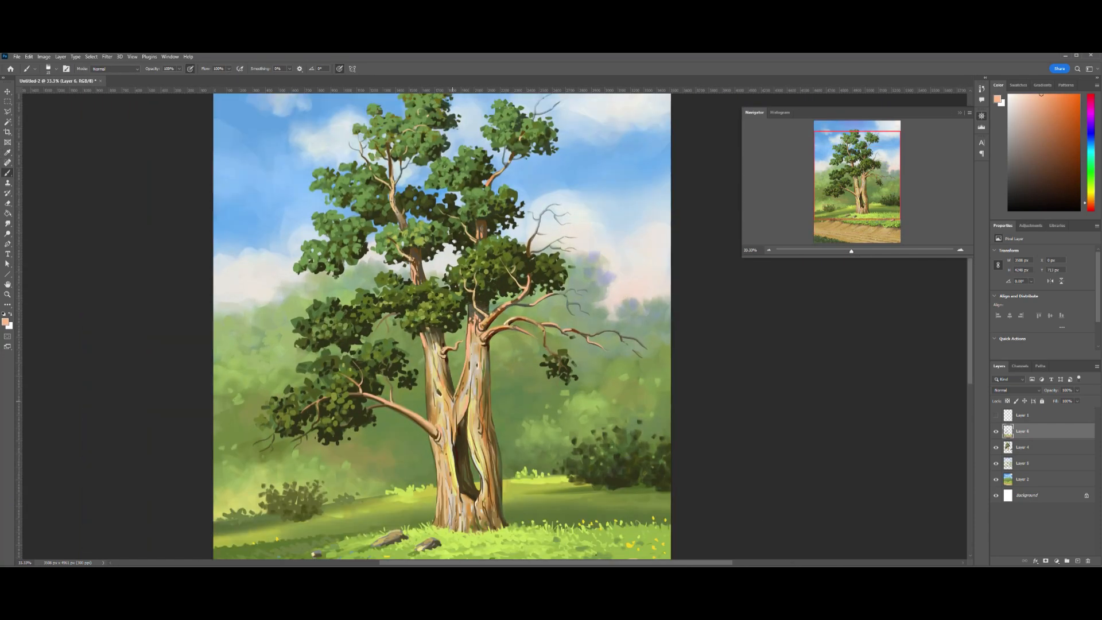
# Paint pale yellow highlights on the trunk bark around the hollow.
pyautogui.scroll(-2, 443, 321)
pyautogui.keyDown('alt'); pyautogui.click(665, 310); pyautogui.keyUp('alt')
pyautogui.scroll(2, 665, 310)
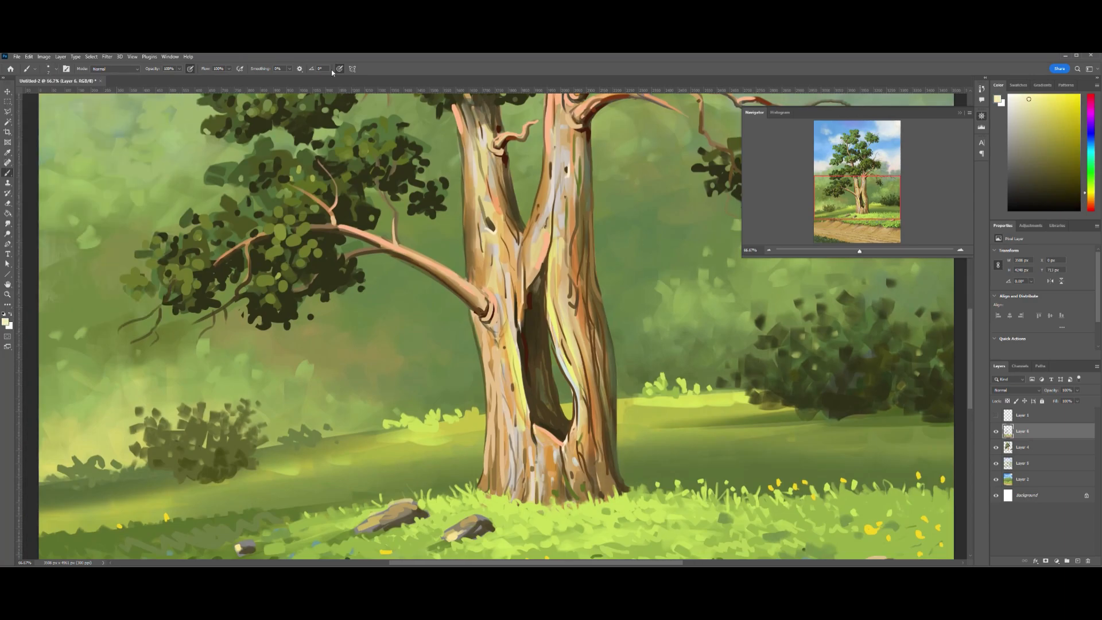
# Paint curled salmon twigs within the lower-left foliage.
pyautogui.hotkey('ctrl', '-')
pyautogui.hotkey('ctrl', '-')
pyautogui.hotkey('ctrl', '-')
pyautogui.hotkey('ctrl', '-')
pyautogui.hotkey('ctrl', '+')
pyautogui.hotkey('ctrl', '+')
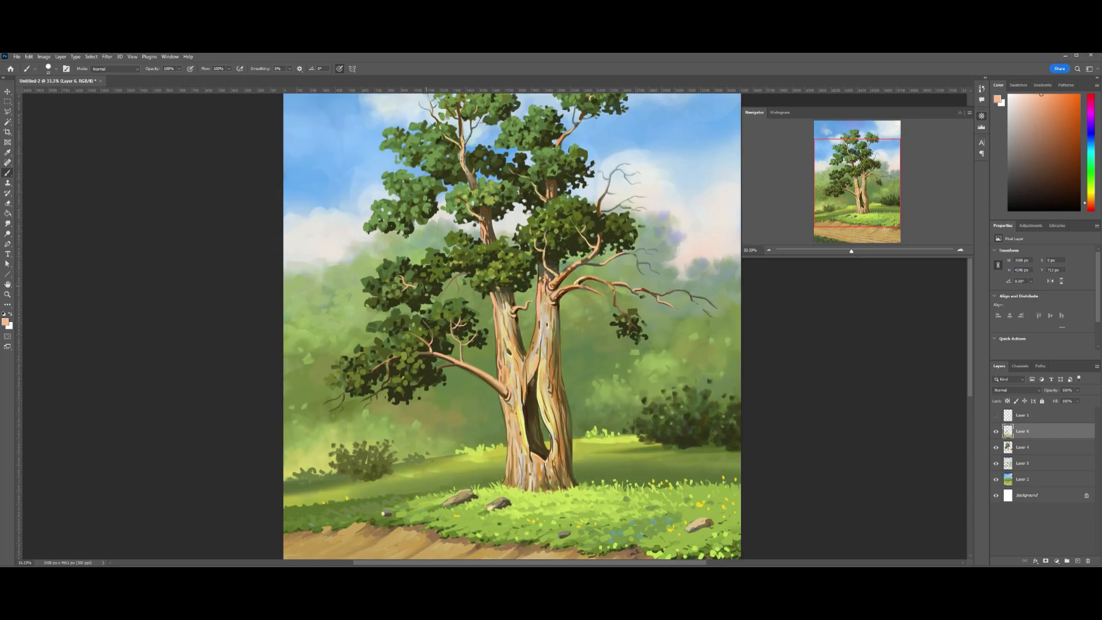
# Paint pale yellow twigs through the middle foliage clumps and light the upper edge of the right-hand branch.
pyautogui.keyDown('alt'); pyautogui.click(405, 281); pyautogui.keyUp('alt')
pyautogui.hotkey('ctrl', '+')
pyautogui.hotkey('ctrl', '-')
pyautogui.hotkey('ctrl', '+')
pyautogui.hotkey('ctrl', '-')
pyautogui.hotkey('ctrl', '-')
pyautogui.hotkey('ctrl', '-')
pyautogui.hotkey('ctrl', '+')
pyautogui.hotkey('ctrl', '+')
pyautogui.hotkey('ctrl', '-')
pyautogui.hotkey('ctrl', '-')
pyautogui.hotkey('ctrl', '+')
pyautogui.hotkey('ctrl', '+')
pyautogui.hotkey('ctrl', '+')
# Shade the right-hand branches and the new foliage twigs with sampled browns.
pyautogui.keyDown('alt'); pyautogui.click(622, 250); pyautogui.keyUp('alt')
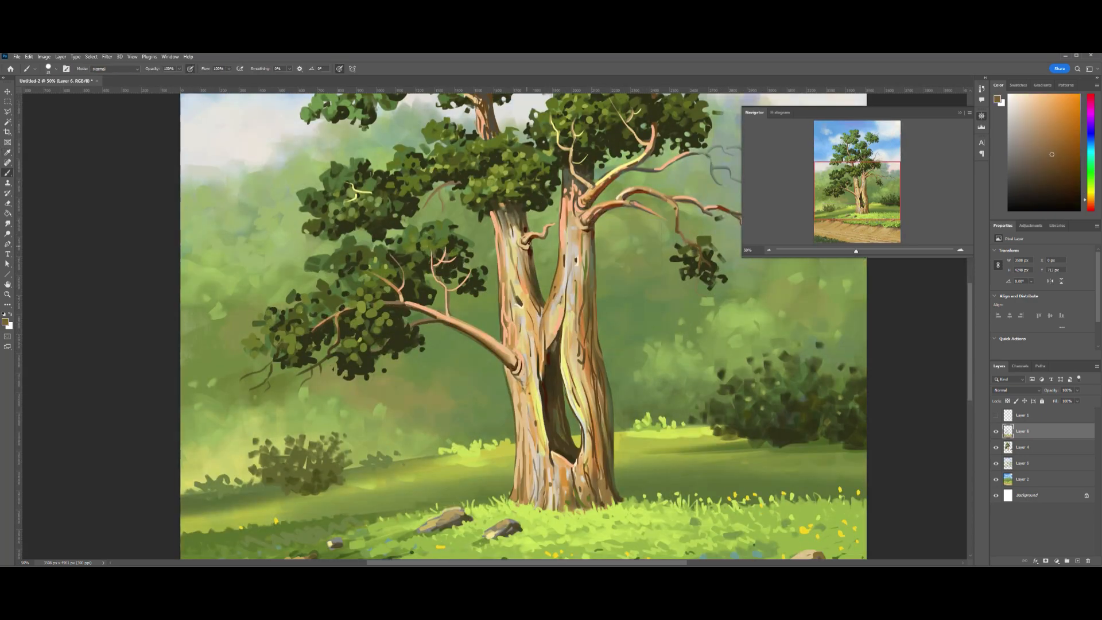
pyautogui.hotkey('ctrl', '-')
pyautogui.hotkey('ctrl', '-')
pyautogui.hotkey('ctrl', '-')
pyautogui.hotkey('ctrl', '+')
pyautogui.hotkey('ctrl', '+')
pyautogui.hotkey('ctrl', '+')
pyautogui.hotkey('ctrl', '+')
pyautogui.keyDown('alt'); pyautogui.click(639, 220); pyautogui.keyUp('alt')
pyautogui.hotkey('ctrl', '-')
pyautogui.hotkey('ctrl', '-')
pyautogui.hotkey('ctrl', '-')
pyautogui.hotkey('ctrl', '-')
pyautogui.hotkey('ctrl', '+')
pyautogui.hotkey('ctrl', '+')
pyautogui.hotkey('ctrl', '+')
# Darken the shaded right side of the trunk with sampled dark brown.
pyautogui.keyDown('alt'); pyautogui.click(505, 346); pyautogui.keyUp('alt')
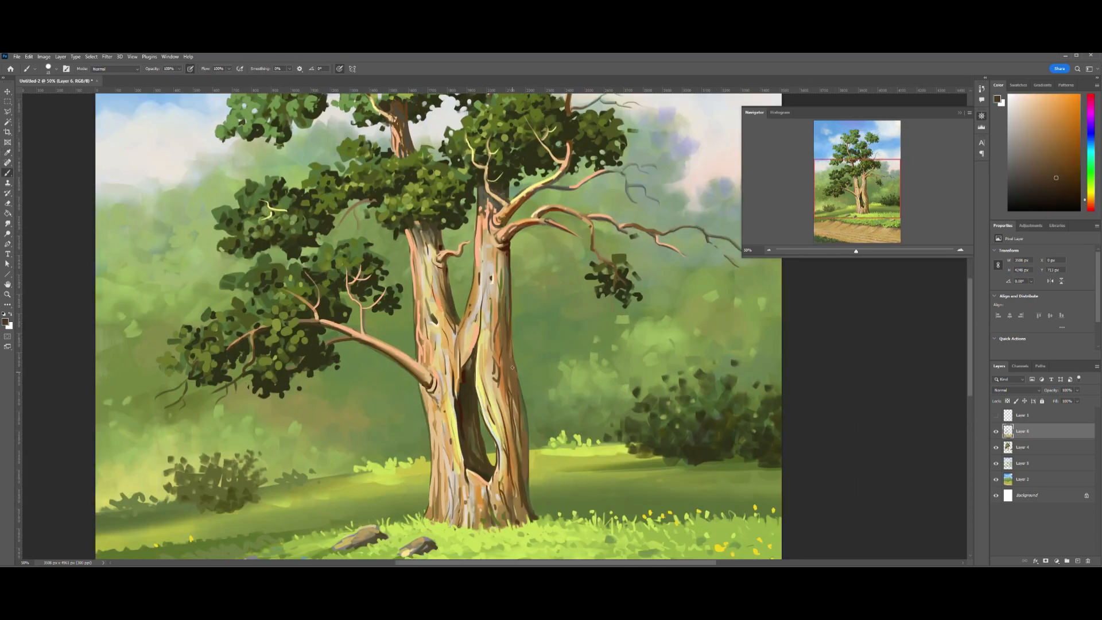
pyautogui.hotkey('ctrl', '-')
pyautogui.hotkey('ctrl', '-')
pyautogui.hotkey('ctrl', '-')
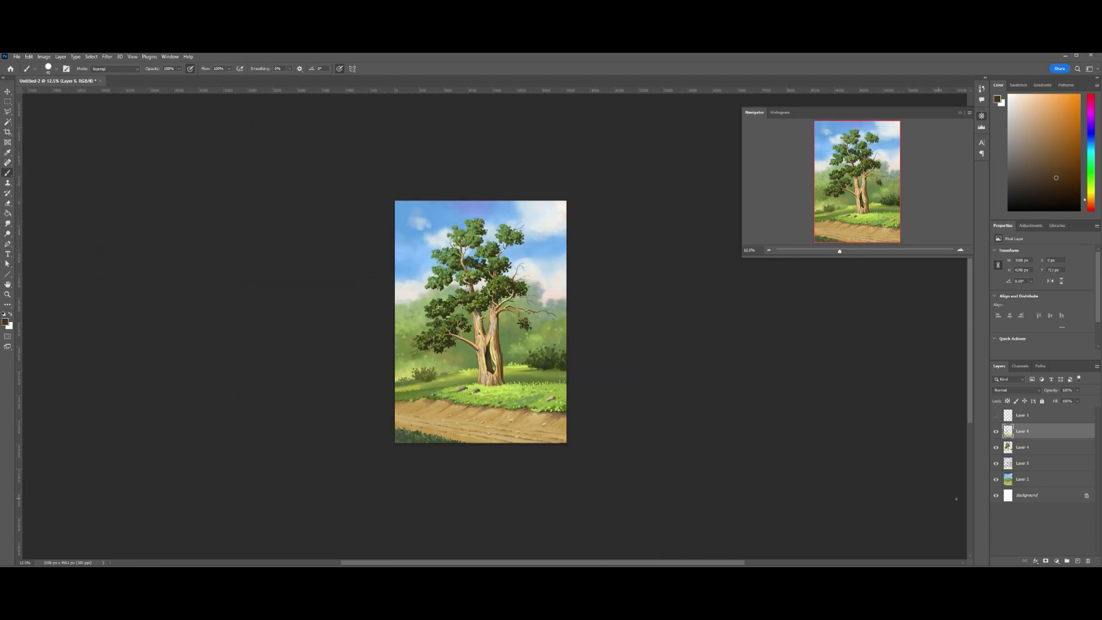
# Tint the bark around the trunk hollow with sampled olive greens.
pyautogui.hotkey('ctrl', '+')
pyautogui.hotkey('ctrl', '+')
pyautogui.keyDown('alt'); pyautogui.click(458, 320); pyautogui.keyUp('alt')
pyautogui.hotkey('ctrl', '-')
pyautogui.hotkey('ctrl', '+')
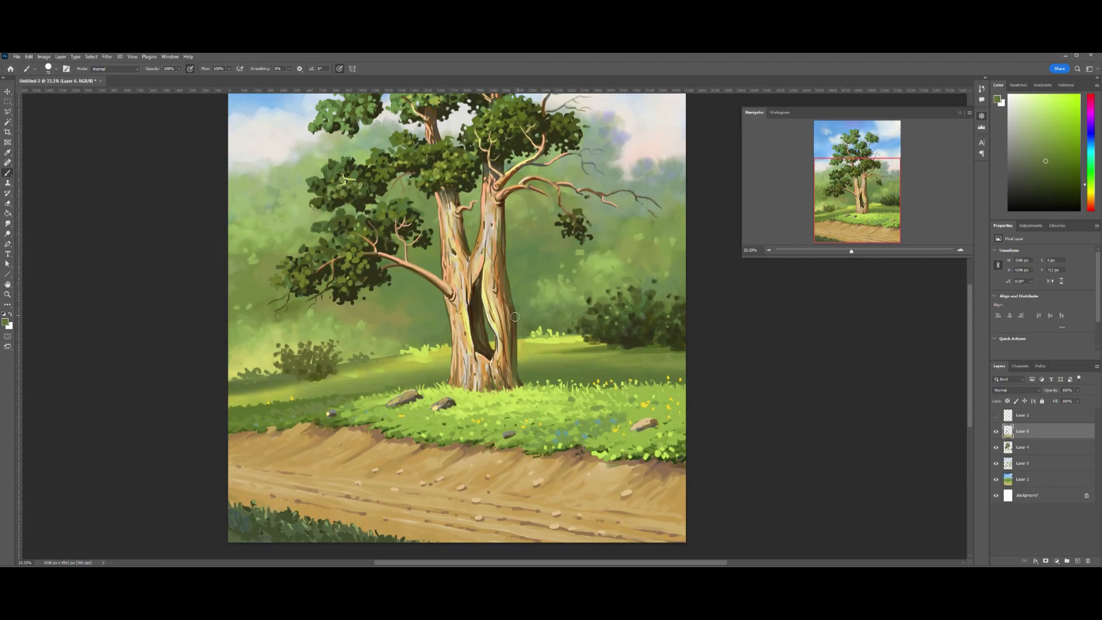
pyautogui.keyDown('alt'); pyautogui.click(473, 316); pyautogui.keyUp('alt')
pyautogui.keyDown('alt'); pyautogui.click(470, 298); pyautogui.keyUp('alt')
pyautogui.moveTo(344, 230); pyautogui.dragTo(290, 307)
pyautogui.keyDown('alt'); pyautogui.click(299, 107); pyautogui.keyUp('alt')
# Paint olive-green reflected light along the shaded right side of the trunk with sampled greens.
pyautogui.hotkey('ctrl', '-')
pyautogui.hotkey('ctrl', '-')
pyautogui.hotkey('ctrl', '+')
pyautogui.hotkey('ctrl', '+')
pyautogui.hotkey('ctrl', '-')
pyautogui.hotkey('ctrl', '-')
pyautogui.hotkey('ctrl', '+')
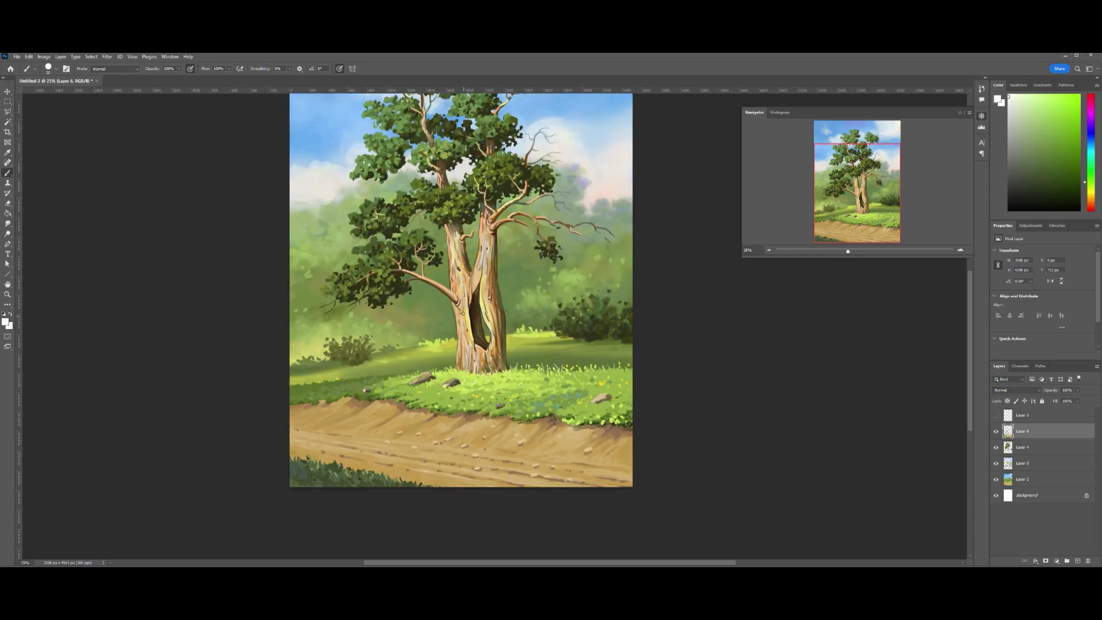
pyautogui.hotkey('ctrl', '+')
pyautogui.keyDown('alt'); pyautogui.click(505, 369); pyautogui.keyUp('alt')
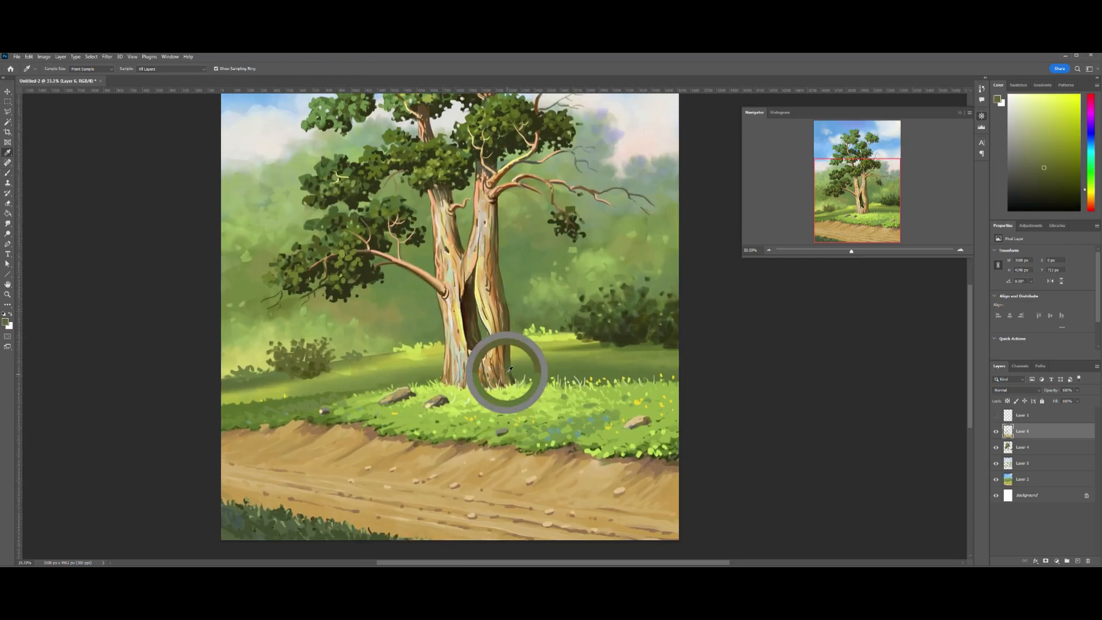
pyautogui.hotkey('ctrl', '-')
pyautogui.hotkey('ctrl', '+')
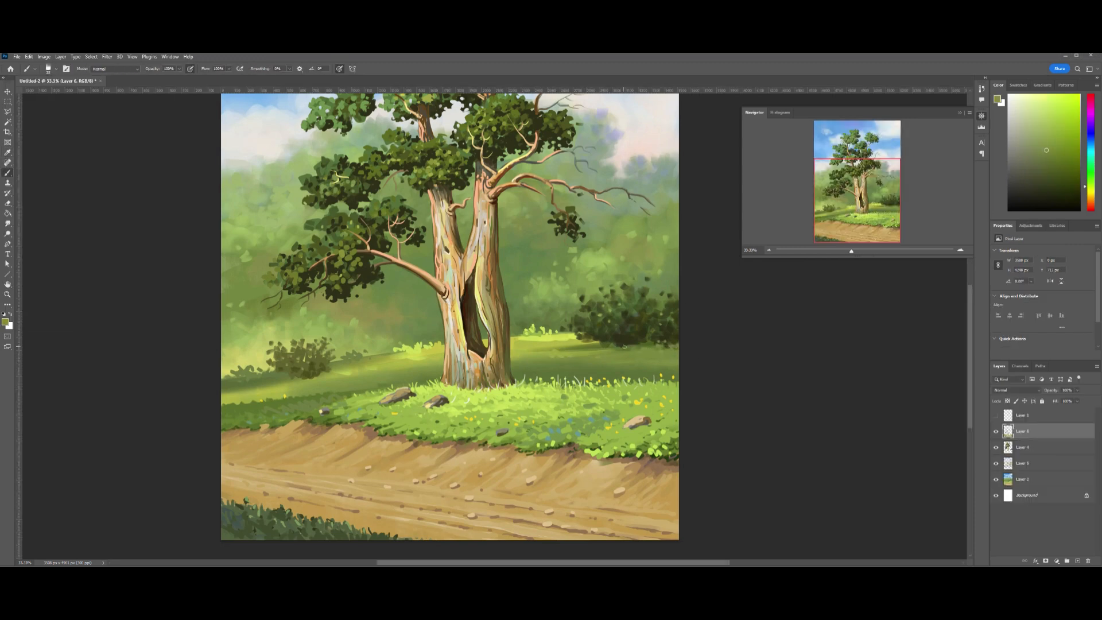
pyautogui.hotkey('ctrl', '-')
pyautogui.hotkey('ctrl', '+')
pyautogui.keyDown('alt'); pyautogui.click(393, 384); pyautogui.keyUp('alt')
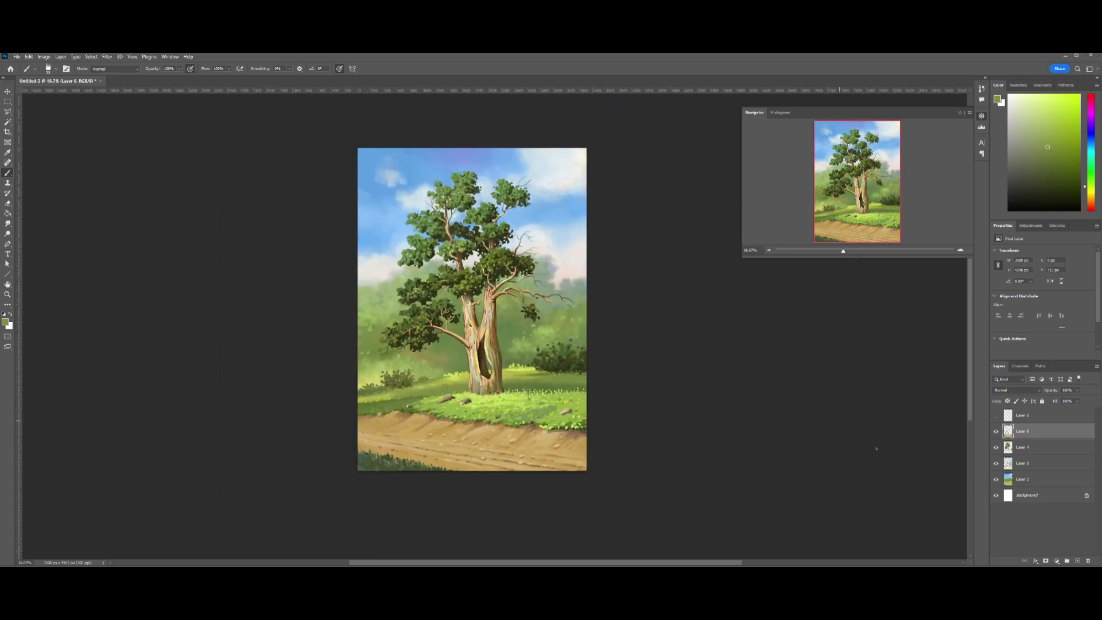
# Add a new layer above Layer 6 and deepen the right trunk's shadows in dark brown.
pyautogui.hotkey('ctrl', '+')
pyautogui.hotkey('ctrl', '+')
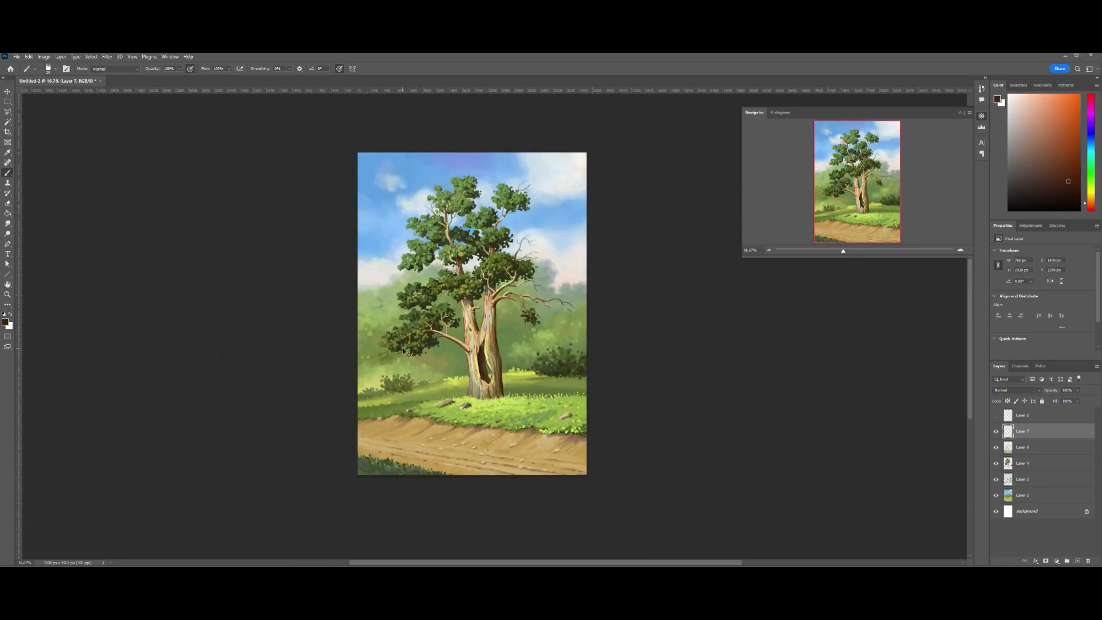
pyautogui.hotkey('ctrl', '+')
pyautogui.hotkey('ctrl', '+')
pyautogui.press('e')
pyautogui.press('b')
# Paint dark reddish-brown shadow accents along the right-hand branches on Layer 7.
pyautogui.hotkey('ctrl', '-')
pyautogui.hotkey('ctrl', '-')
pyautogui.hotkey('ctrl', '+')
pyautogui.hotkey('ctrl', '+')
pyautogui.hotkey('ctrl', '+')
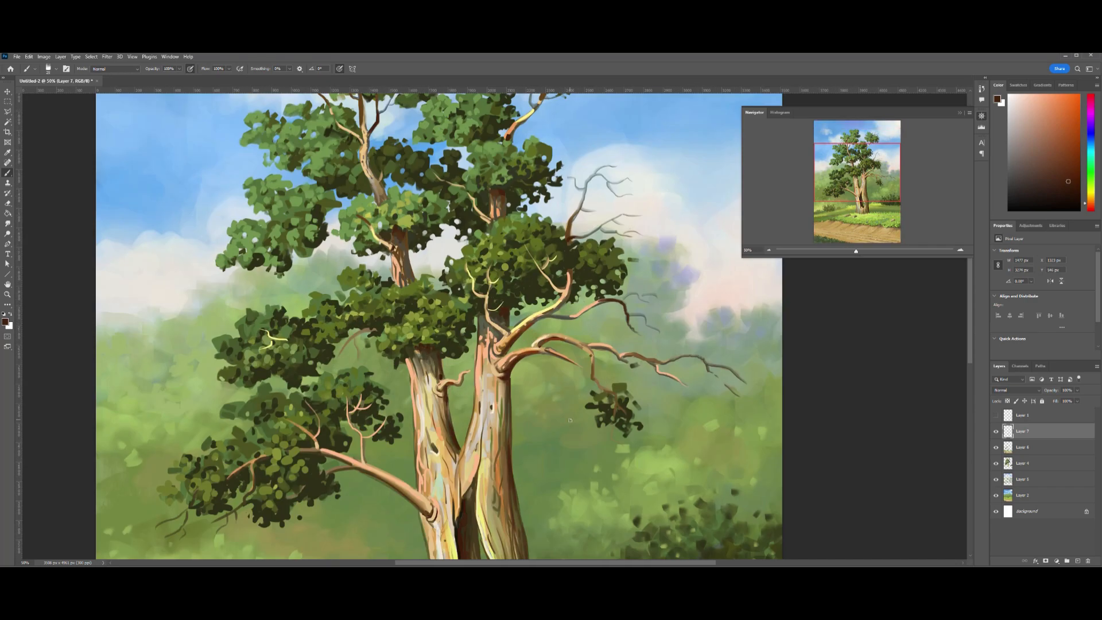
pyautogui.hotkey('ctrl', '-')
pyautogui.hotkey('ctrl', '-')
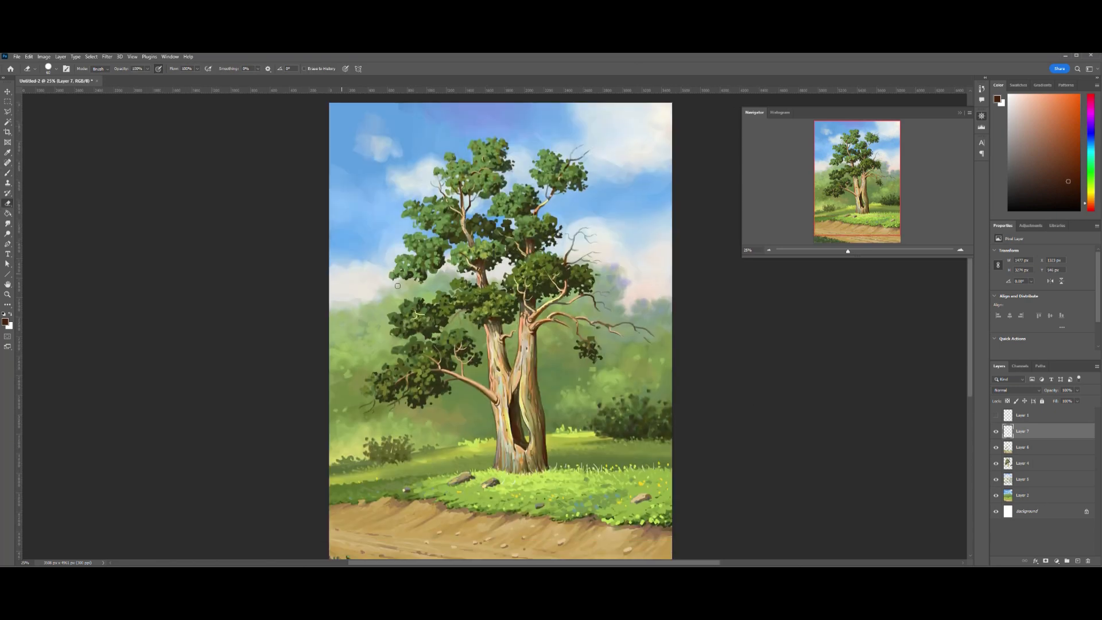
# Blend the lower trunk bark around the hollow with sampled olive and golden browns.
pyautogui.keyDown('alt'); pyautogui.click(514, 449); pyautogui.keyUp('alt')
pyautogui.hotkey('ctrl', '+')
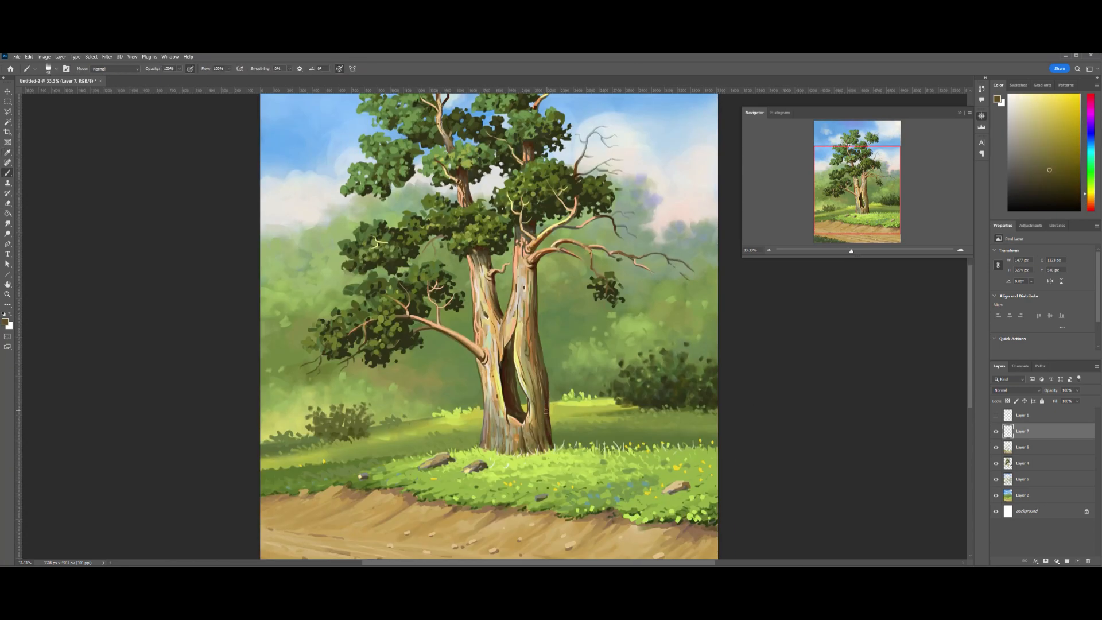
pyautogui.keyDown('alt'); pyautogui.click(496, 425); pyautogui.keyUp('alt')
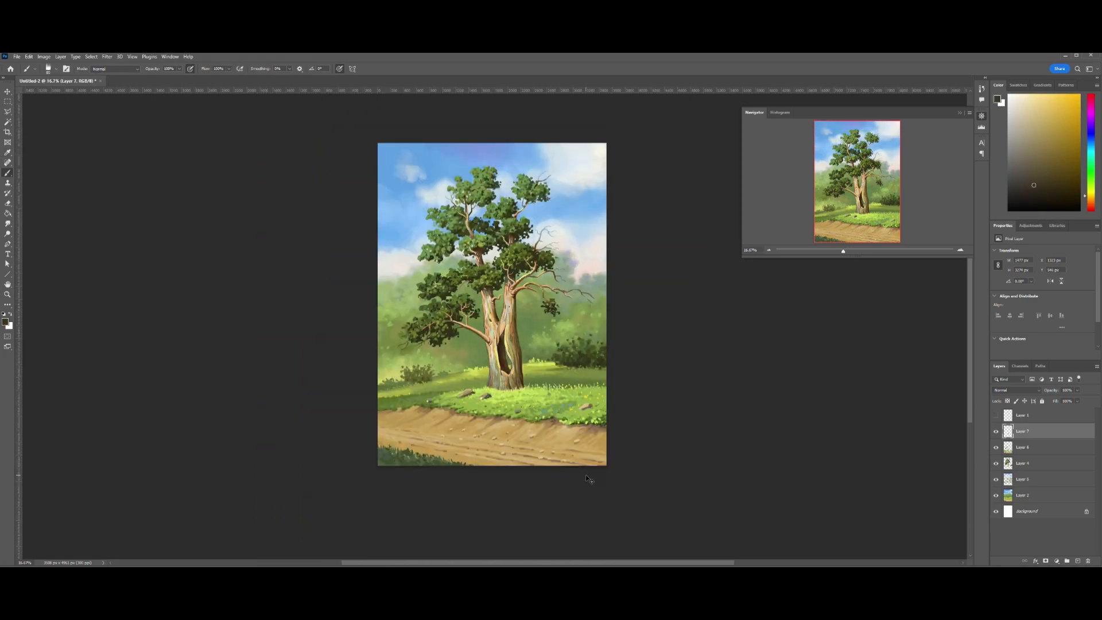
pyautogui.keyDown('alt'); pyautogui.click(495, 384); pyautogui.keyUp('alt')
pyautogui.keyDown('alt'); pyautogui.click(491, 331); pyautogui.keyUp('alt')
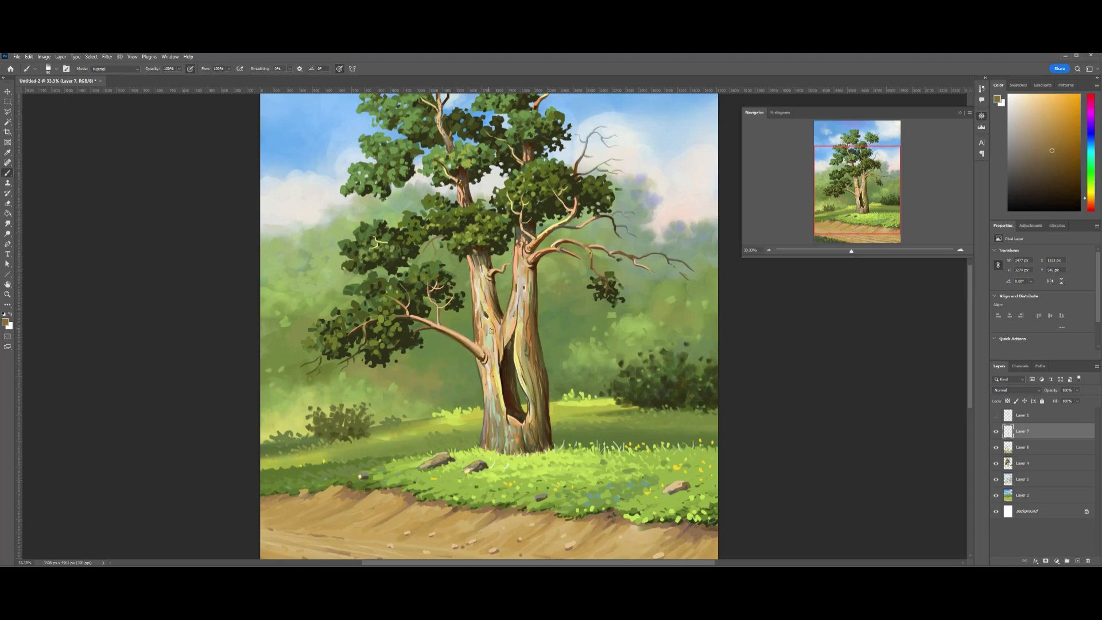
pyautogui.hotkey('ctrl', '-')
pyautogui.hotkey('ctrl', '-')
pyautogui.hotkey('ctrl', '+')
pyautogui.hotkey('ctrl', '+')
pyautogui.hotkey('ctrl', '+')
pyautogui.hotkey('ctrl', '-')
pyautogui.hotkey('ctrl', '-')
pyautogui.hotkey('ctrl', '-')
pyautogui.hotkey('ctrl', '-')
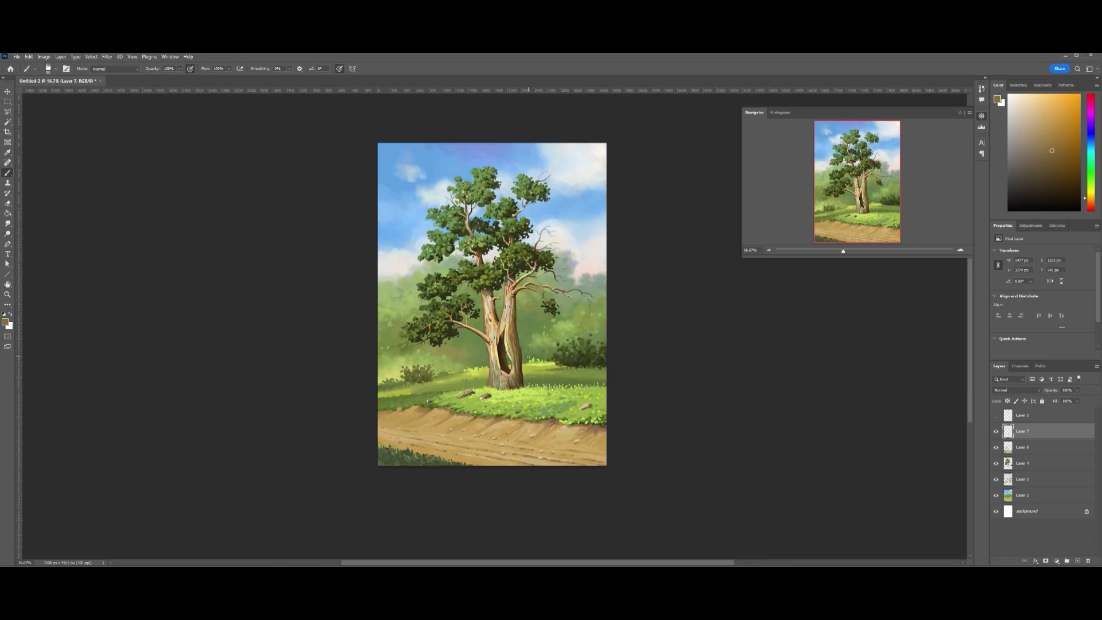
# Clean up the bark shading on Layer 7 with the Eraser.
pyautogui.hotkey('ctrl', '+')
pyautogui.hotkey('ctrl', '+')
pyautogui.press('e')
pyautogui.hotkey('ctrl', '-')
pyautogui.hotkey('ctrl', '+')
pyautogui.hotkey('ctrl', '-')
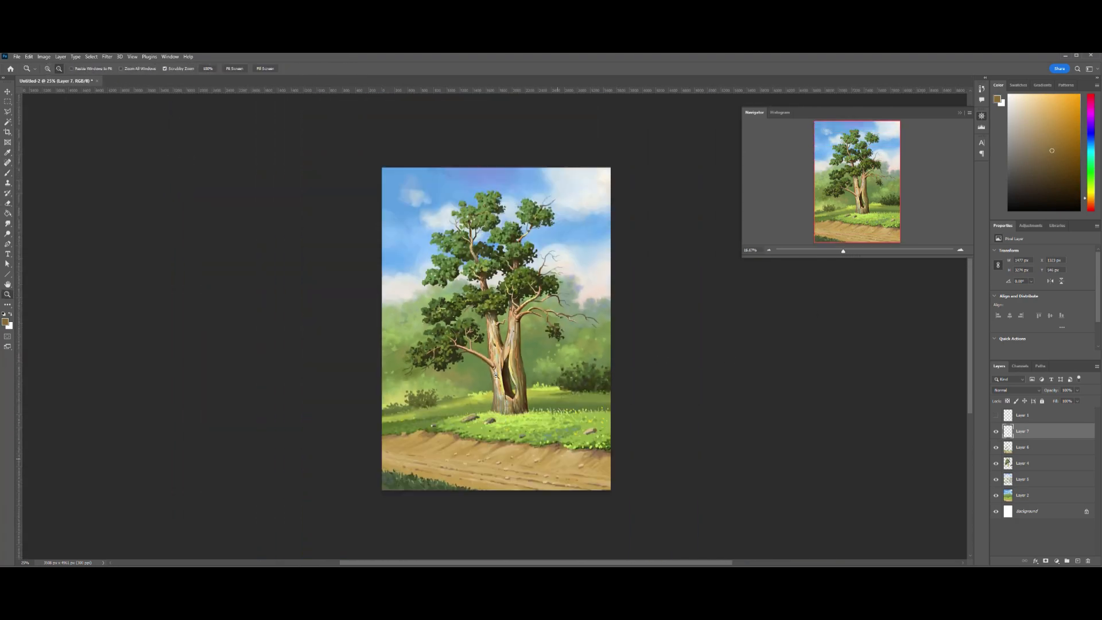
# Select Layer 6 and add dark green touches to the lower-left foliage with a sampled colour.
pyautogui.hotkey('ctrl', '+')
pyautogui.hotkey('alt', '[')
pyautogui.press('b')
pyautogui.keyDown('alt'); pyautogui.click(373, 373); pyautogui.keyUp('alt')
pyautogui.hotkey('ctrl', '+')
pyautogui.hotkey('ctrl', '-')
pyautogui.hotkey('ctrl', '-')
pyautogui.hotkey('ctrl', '+')
pyautogui.hotkey('ctrl', '+')
pyautogui.hotkey('ctrl', '-')
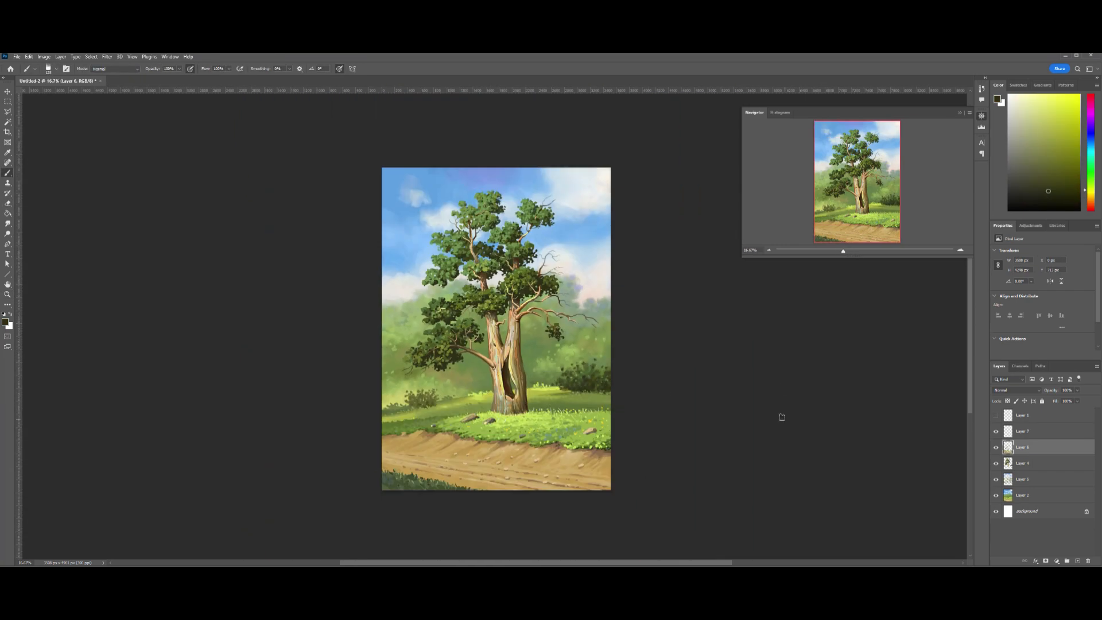
# Sample a light sandy tone and paint small highlights on the dirt path on Layer 7.
pyautogui.hotkey('ctrl', '+')
pyautogui.keyDown('alt'); pyautogui.click(620, 414); pyautogui.keyUp('alt')
pyautogui.keyDown('alt'); pyautogui.click(618, 459); pyautogui.keyUp('alt')
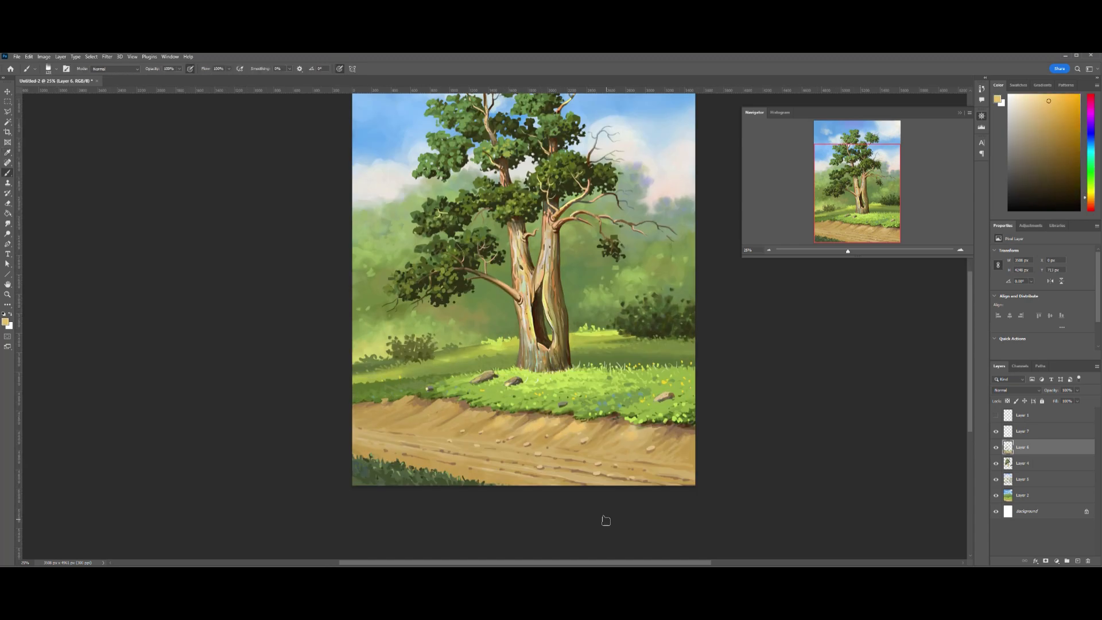
pyautogui.hotkey('alt', ']')
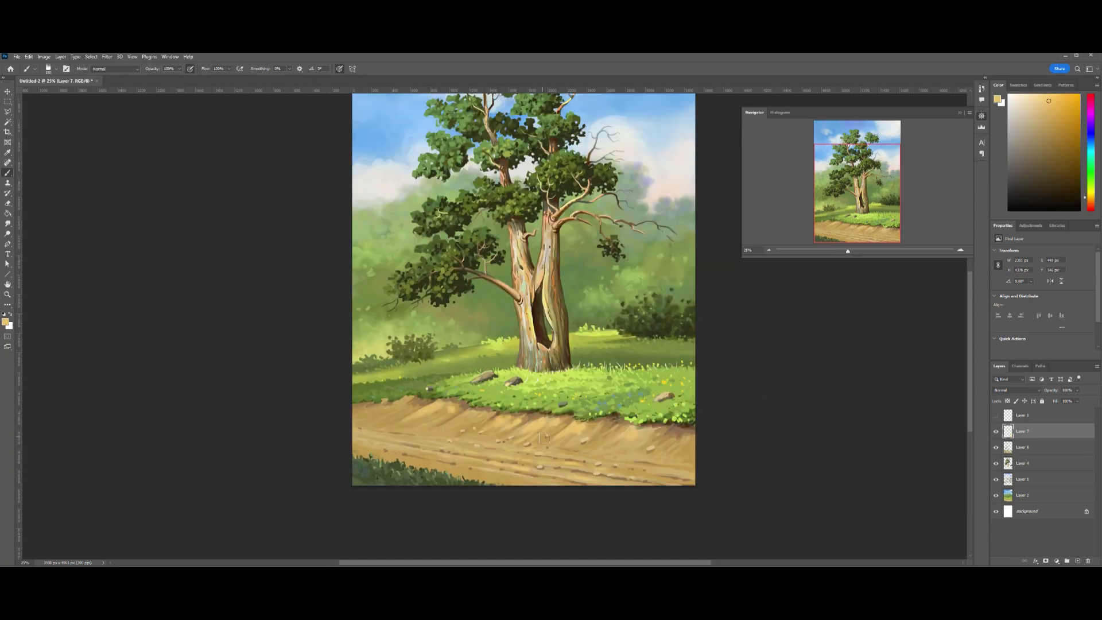
pyautogui.hotkey('ctrl', '-')
pyautogui.hotkey('ctrl', '-')
pyautogui.hotkey('ctrl', '+')
# Return to Layer 6 with the Eraser active and collapse the Navigator.
pyautogui.hotkey('alt', '[')
pyautogui.press('e')
pyautogui.click(959, 112)
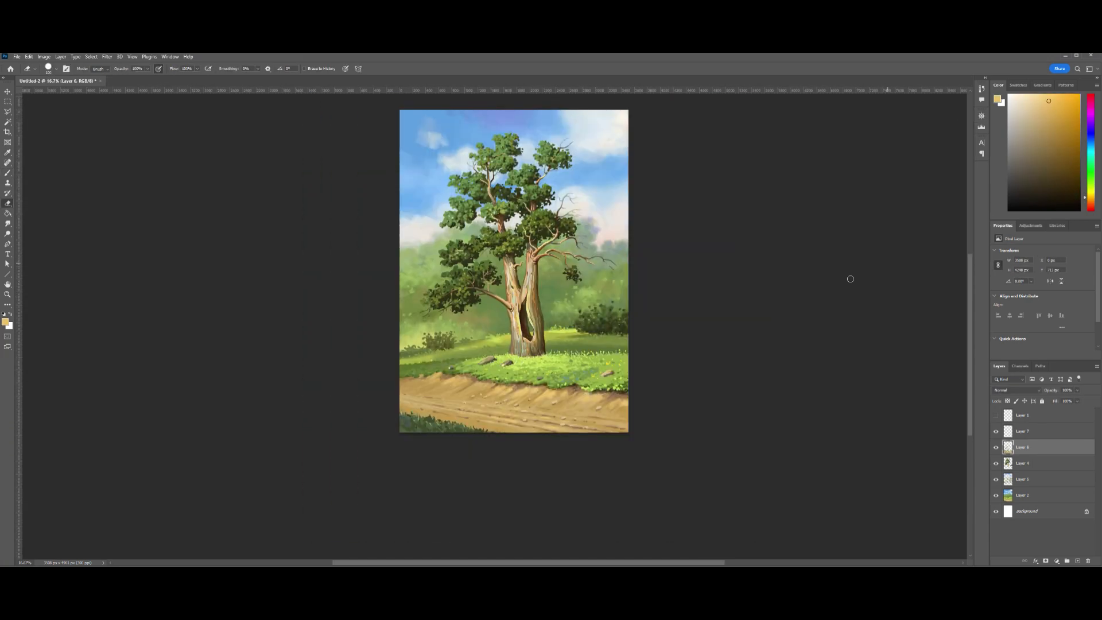